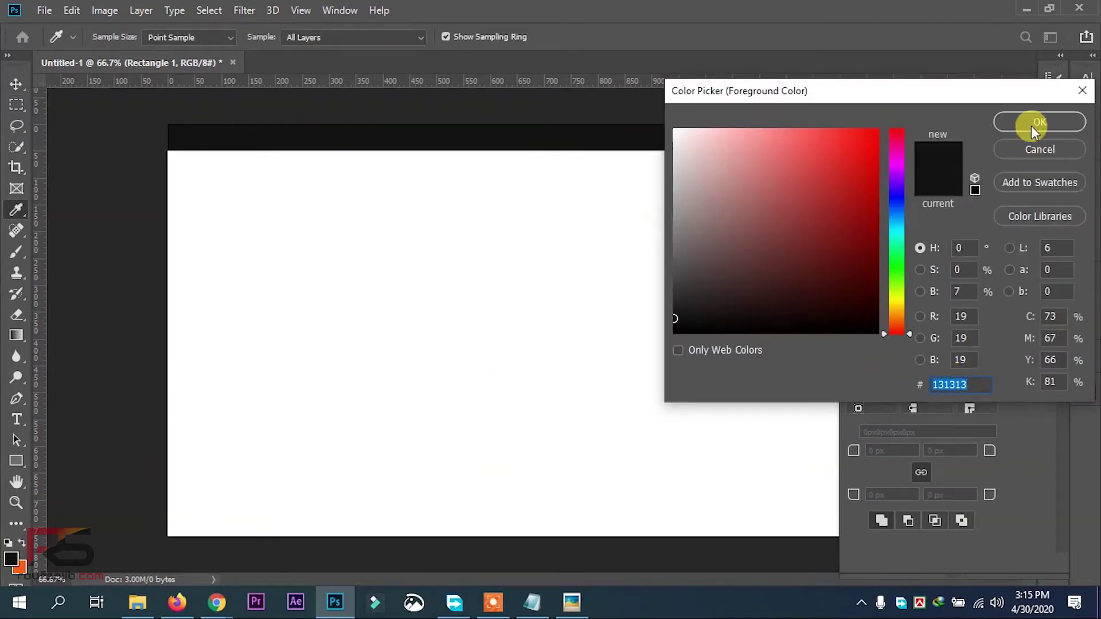
Step: Set the foreground colour to #131313
{"action": "left_click", "coordinate": [1038, 122]}
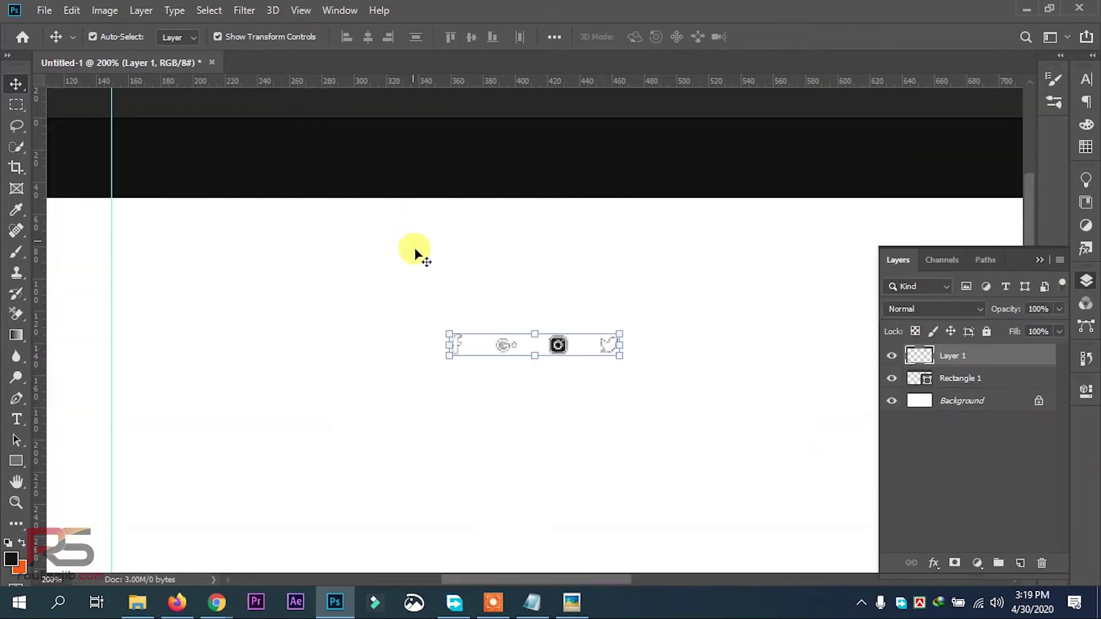
Step: Place the white social icons in the black top bar beside the left margin guide, vertically centred on the bar
{"action": "left_click_drag", "start_coordinate": [513, 348], "coordinate": [241, 176]}
{"action": "left_click", "coordinate": [975, 359]}
{"action": "left_click_drag", "start_coordinate": [560, 346], "coordinate": [221, 160]}
{"action": "left_click", "coordinate": [976, 382]}
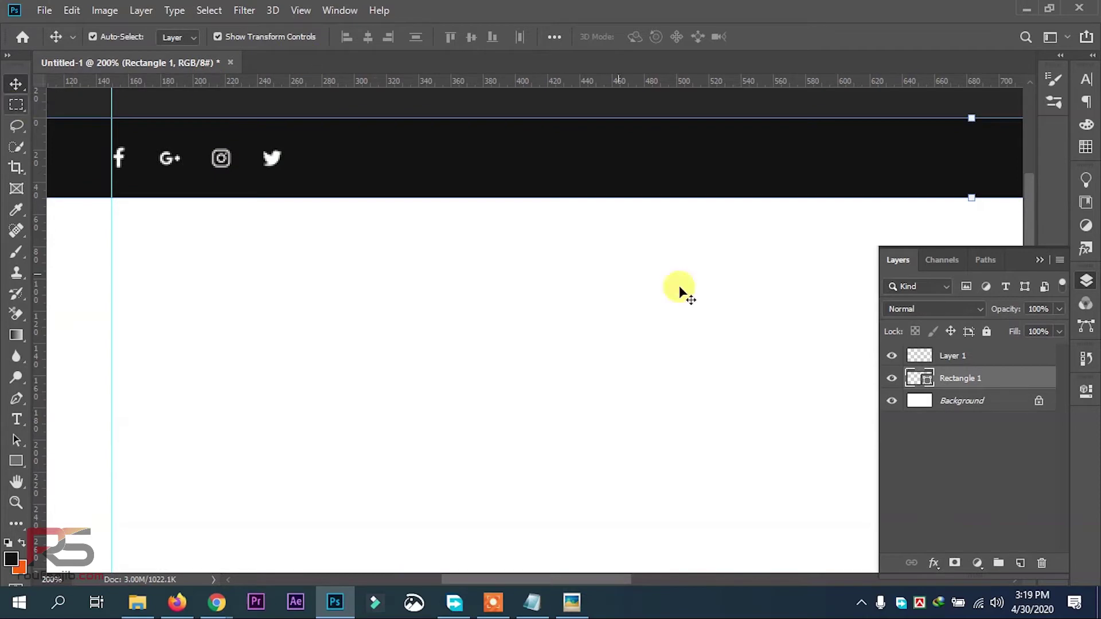
{"action": "left_click", "coordinate": [955, 358], "text": "shift"}
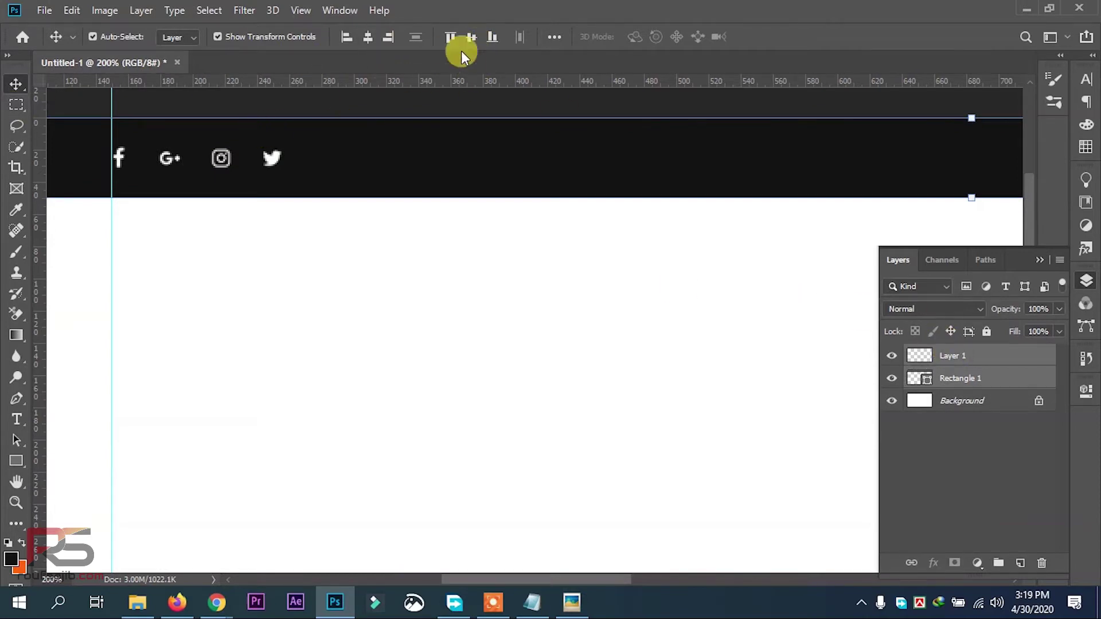
{"action": "left_click", "coordinate": [274, 155]}
{"action": "left_click", "coordinate": [289, 252]}
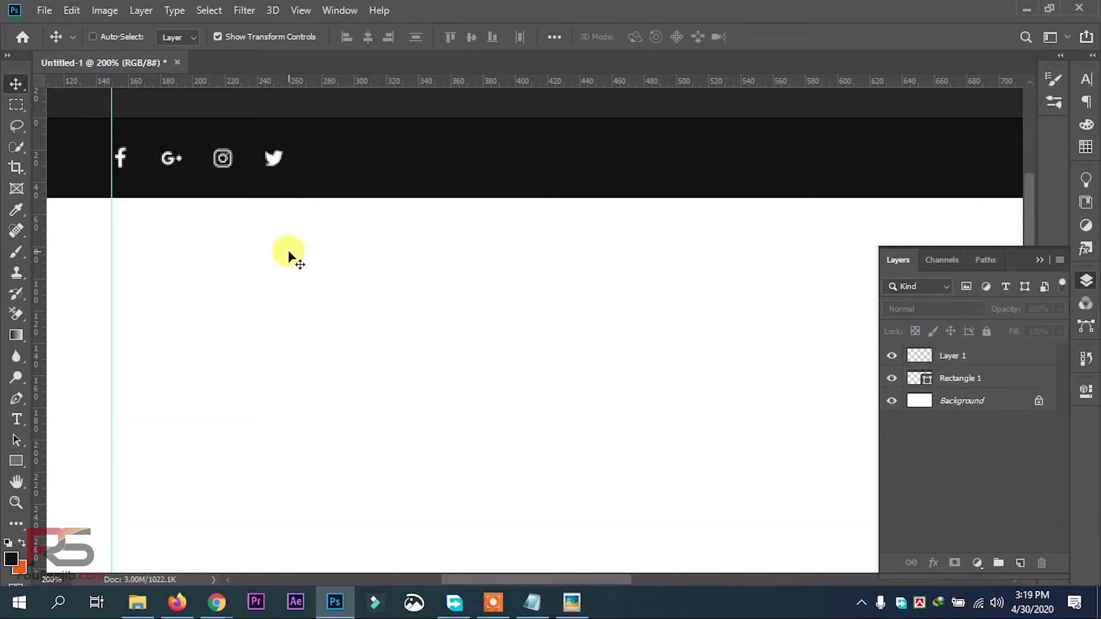
Step: Select the social icons layer and set the Type tool's font to Poppins Regular at 14 pt
{"action": "key", "text": "ctrl+minus"}
{"action": "left_click_drag", "start_coordinate": [343, 278], "coordinate": [128, 253]}
{"action": "key", "text": "Tab"}
{"action": "key", "text": "Tab"}
{"action": "left_click", "coordinate": [965, 360]}
{"action": "left_click", "coordinate": [16, 419]}
{"action": "left_click", "coordinate": [189, 36]}
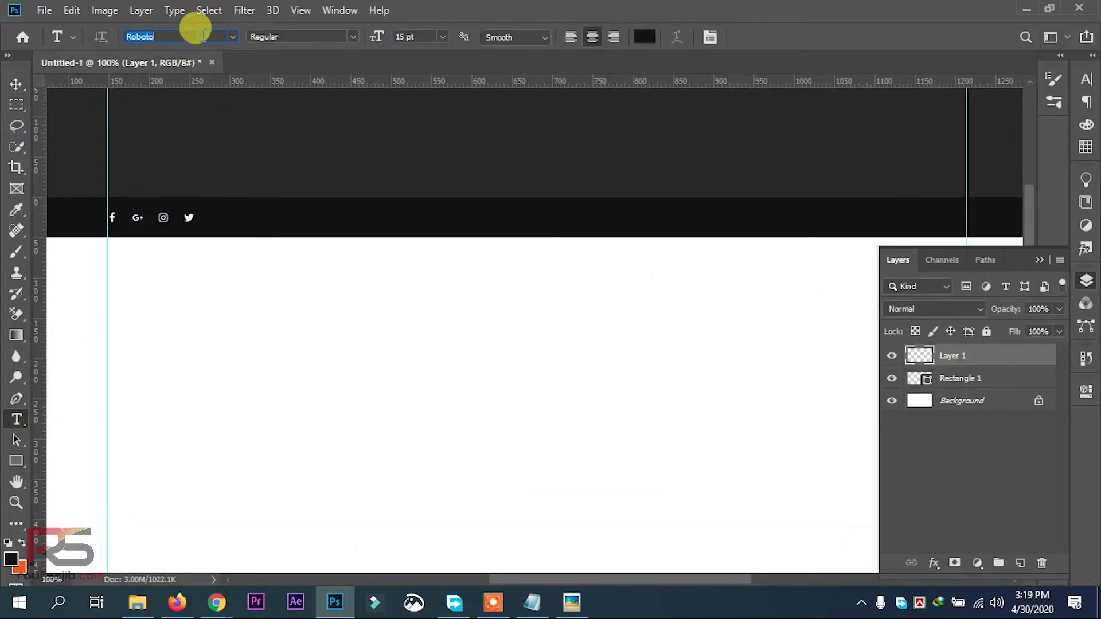
{"action": "type", "text": "pop"}
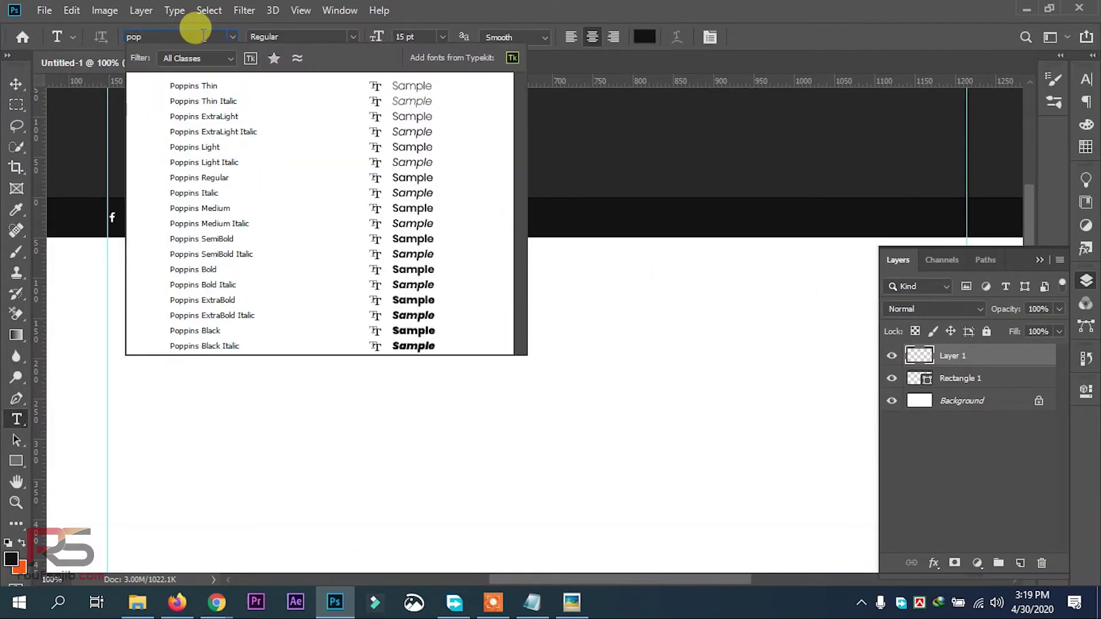
{"action": "left_click", "coordinate": [226, 177]}
{"action": "left_click", "coordinate": [433, 36]}
{"action": "type", "text": "14"}
{"action": "key", "text": "Return"}
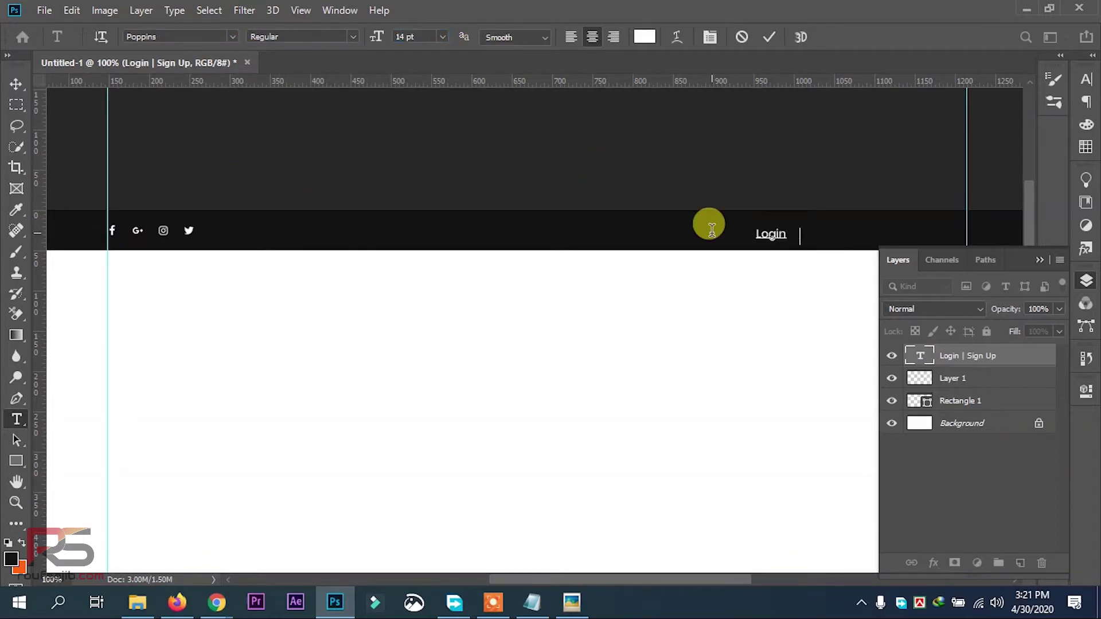
Step: Complete the white top bar text as "Login | Sing Up", with wide gaps around the separator
{"action": "type", "text": "| Sing"}
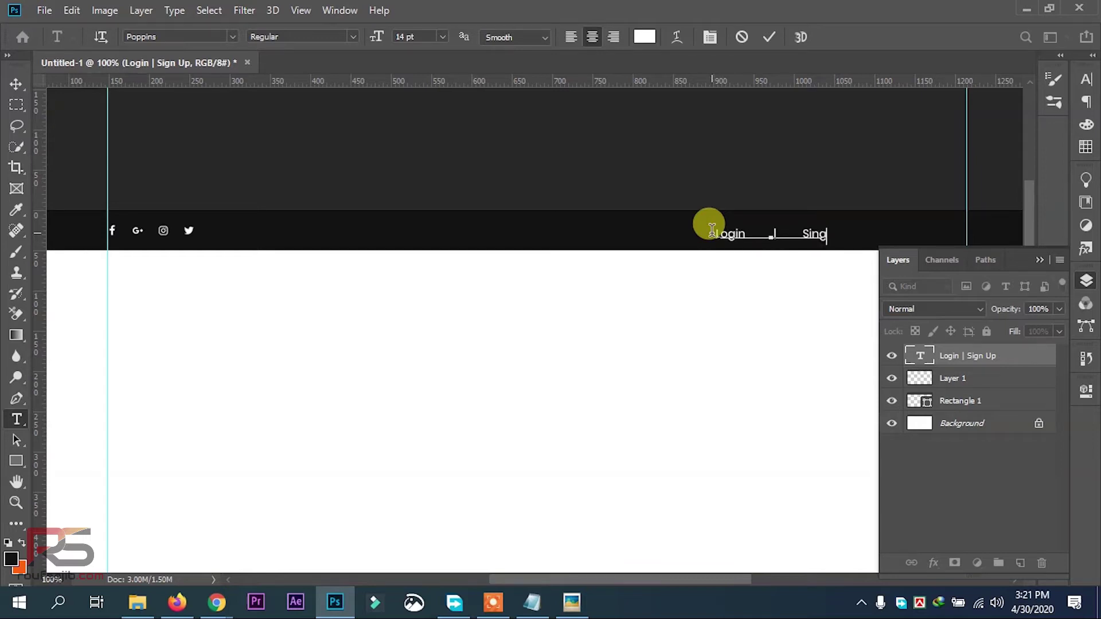
{"action": "type", "text": "p"}
{"action": "left_click", "coordinate": [1007, 356]}
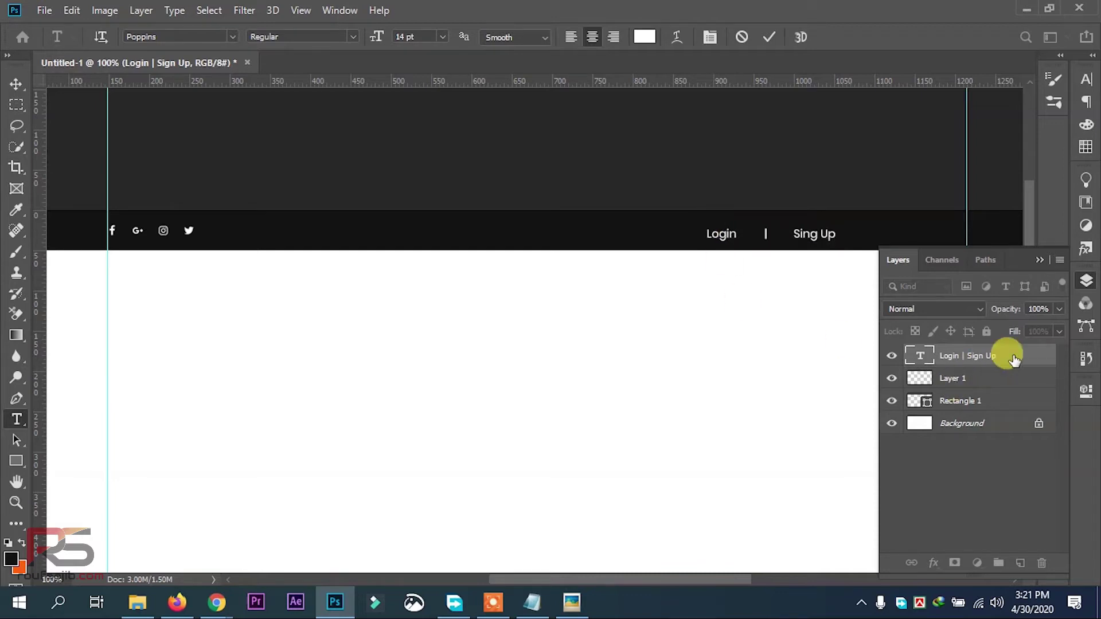
Step: Shift the "Login | Sing Up" text along the top bar until it ends at the right margin guide
{"action": "key", "text": "ctrl+Right"}
{"action": "key", "text": "ctrl+Right"}
{"action": "key", "text": "ctrl+Right"}
{"action": "key", "text": "ctrl+Right"}
{"action": "key", "text": "ctrl+Right"}
{"action": "key", "text": "ctrl+Right"}
{"action": "key", "text": "ctrl+Right"}
{"action": "key", "text": "ctrl+Right"}
{"action": "key", "text": "ctrl+Right"}
{"action": "key", "text": "ctrl+Right"}
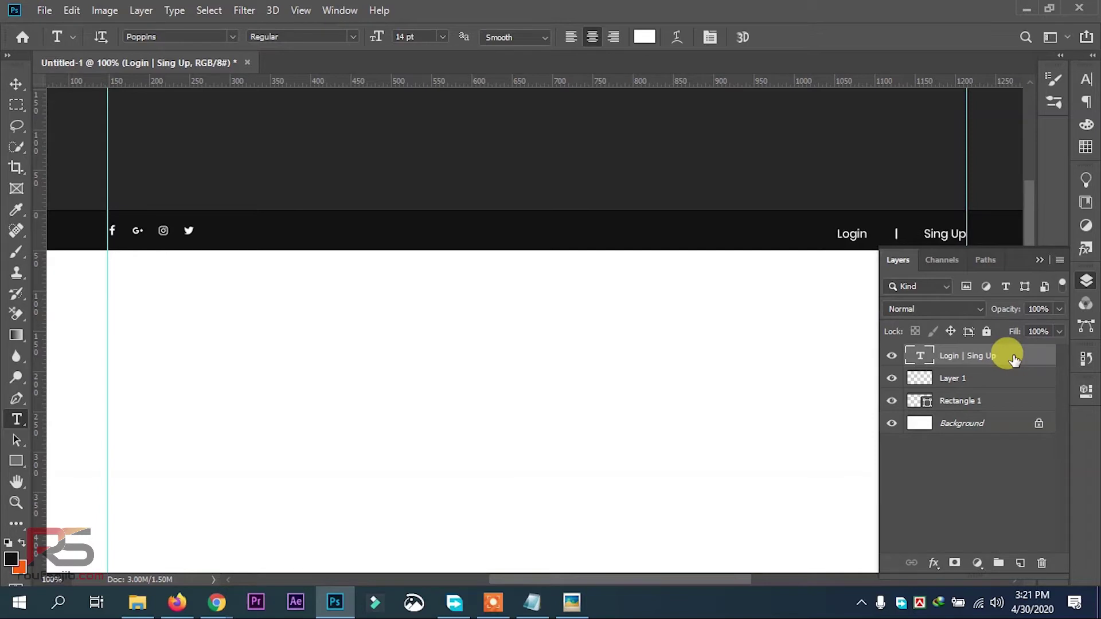
Step: Align the login text, social icons and black rectangle on their vertical centres
{"action": "left_click", "coordinate": [990, 392], "text": "shift"}
{"action": "key", "text": "v"}
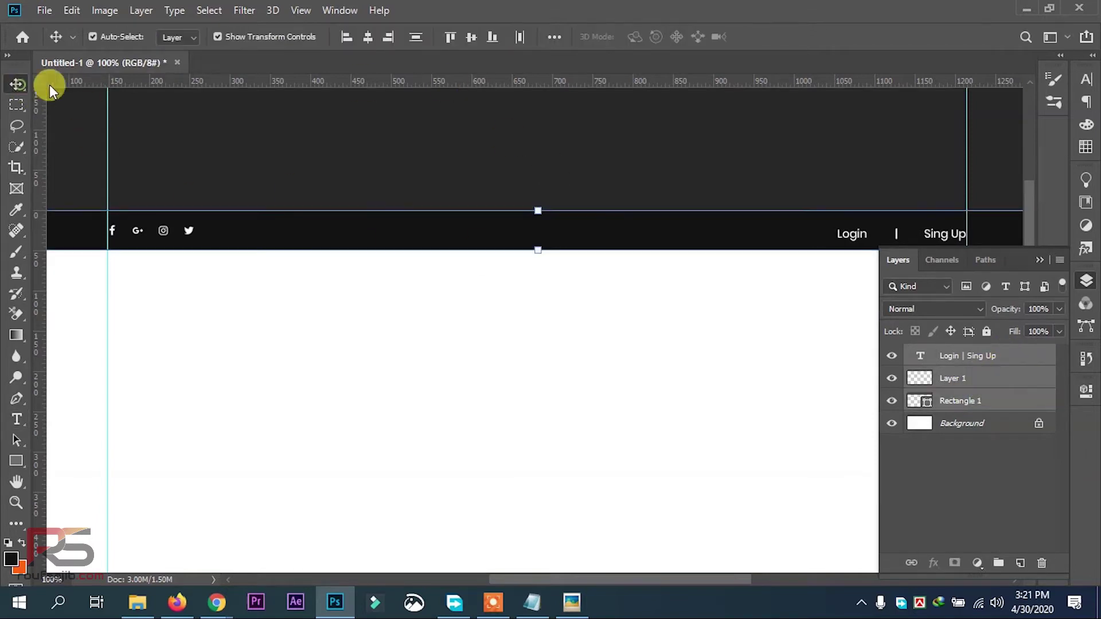
{"action": "left_click", "coordinate": [474, 36]}
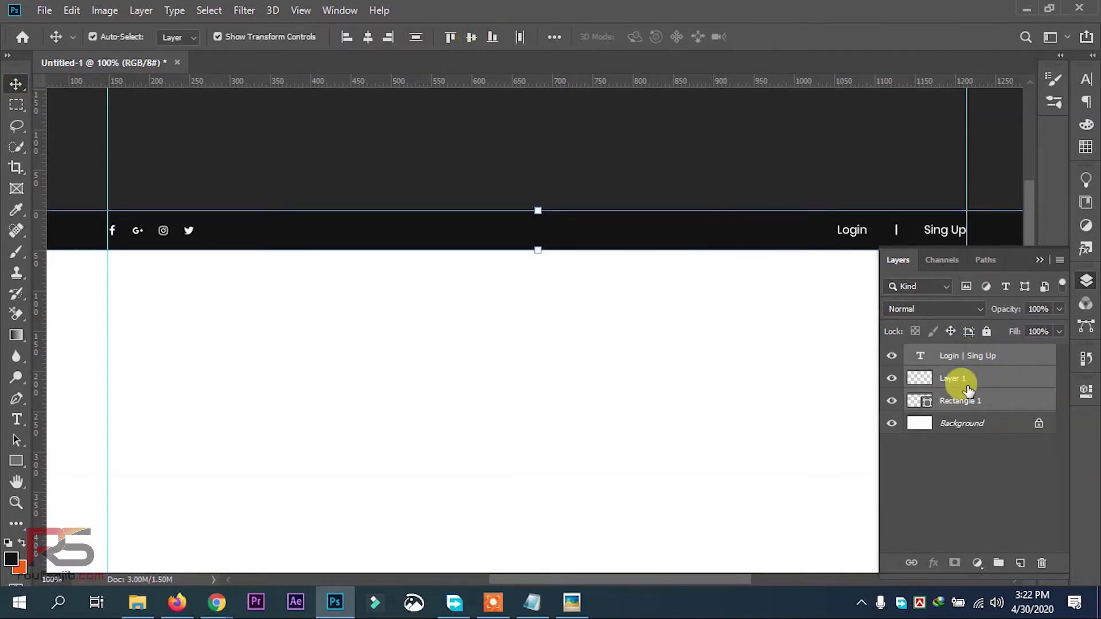
Step: Group the login text, social icons and black rectangle layers and name the group Top Bar
{"action": "left_click_drag", "start_coordinate": [959, 383], "coordinate": [996, 561]}
{"action": "double_click", "coordinate": [959, 351]}
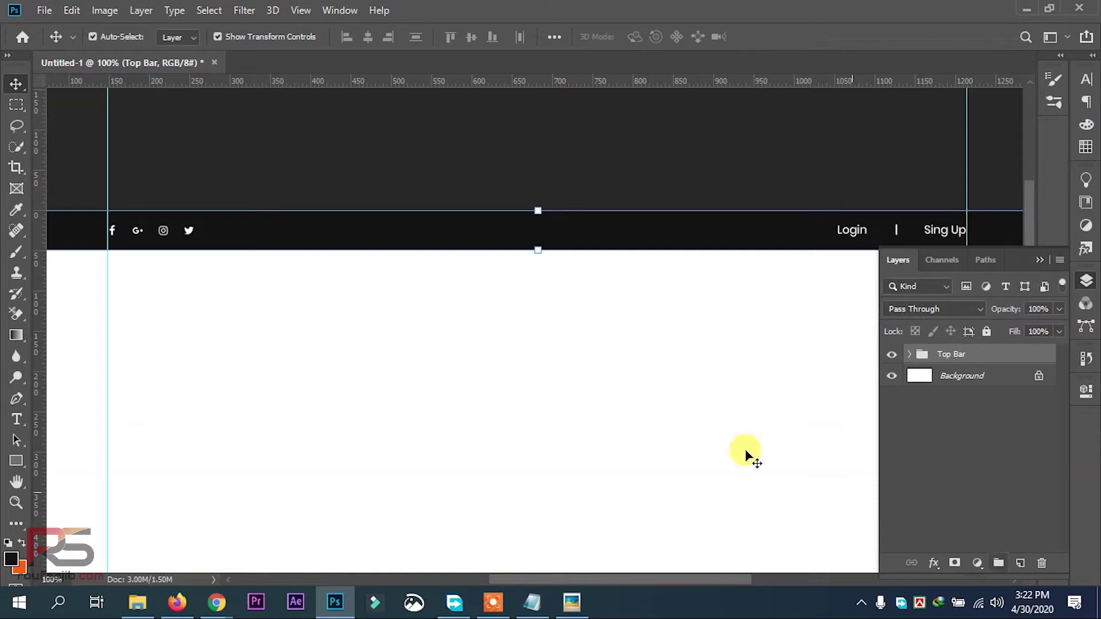
{"action": "left_click", "coordinate": [353, 329]}
Step: Create a 1366 px wide rectangle and position it directly below the black top bar
{"action": "left_click", "coordinate": [13, 461]}
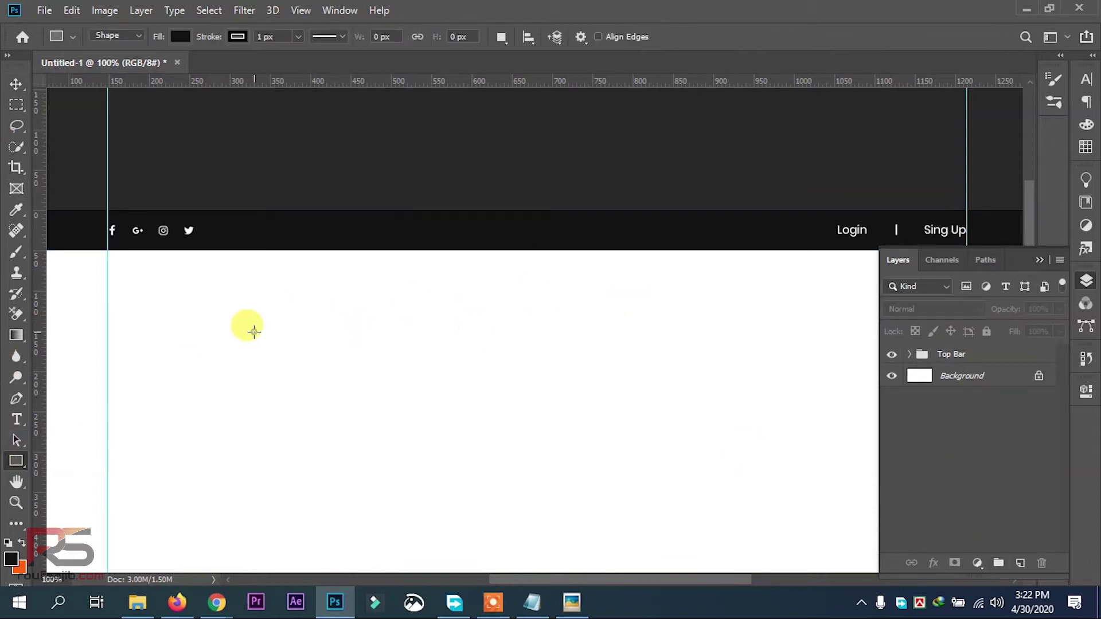
{"action": "key", "text": "ctrl+minus"}
{"action": "left_click", "coordinate": [555, 275]}
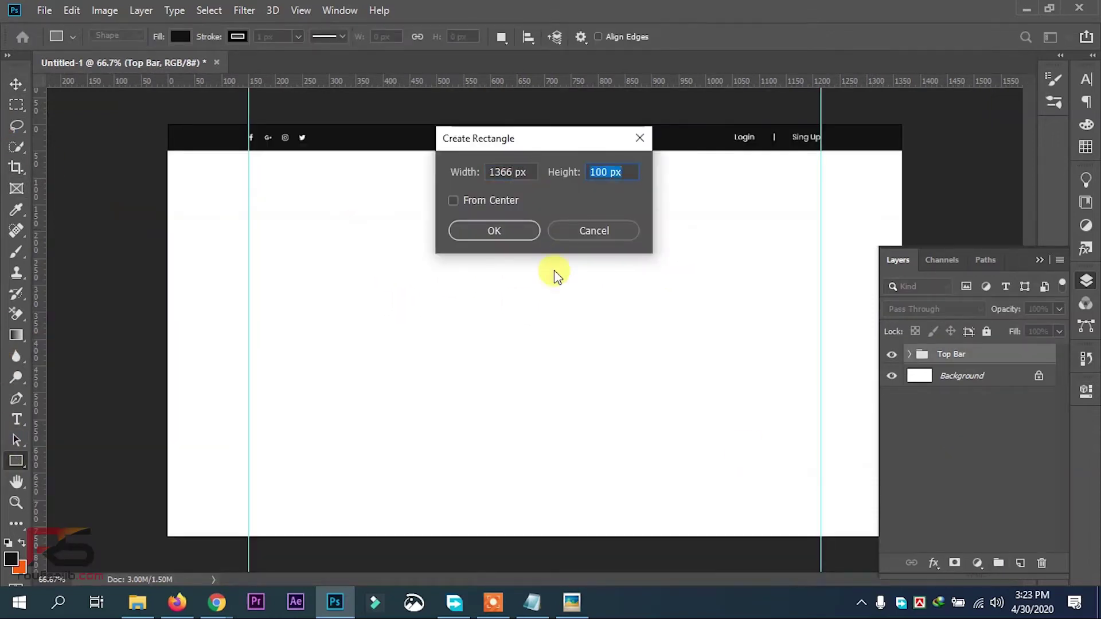
{"action": "key", "text": "Return"}
{"action": "left_click", "coordinate": [16, 84]}
{"action": "mouse_move", "coordinate": [437, 243]}
{"action": "left_mouse_down"}
{"action": "mouse_move", "coordinate": [248, 182]}
{"action": "mouse_move", "coordinate": [235, 165]}
{"action": "left_mouse_up"}
Step: Change the fill of the new header rectangle below the top bar to white
{"action": "mouse_move", "coordinate": [912, 390]}
{"action": "left_mouse_down"}
{"action": "mouse_move", "coordinate": [801, 388]}
{"action": "mouse_move", "coordinate": [835, 388]}
{"action": "left_mouse_up"}
{"action": "left_click", "coordinate": [857, 391]}
{"action": "left_click", "coordinate": [1011, 361]}
{"action": "left_click_drag", "start_coordinate": [822, 243], "coordinate": [624, 94]}
{"action": "left_click", "coordinate": [1022, 123]}
Step: Hide the Background layer and select the white header rectangle
{"action": "left_click", "coordinate": [762, 295]}
{"action": "left_click", "coordinate": [1085, 280]}
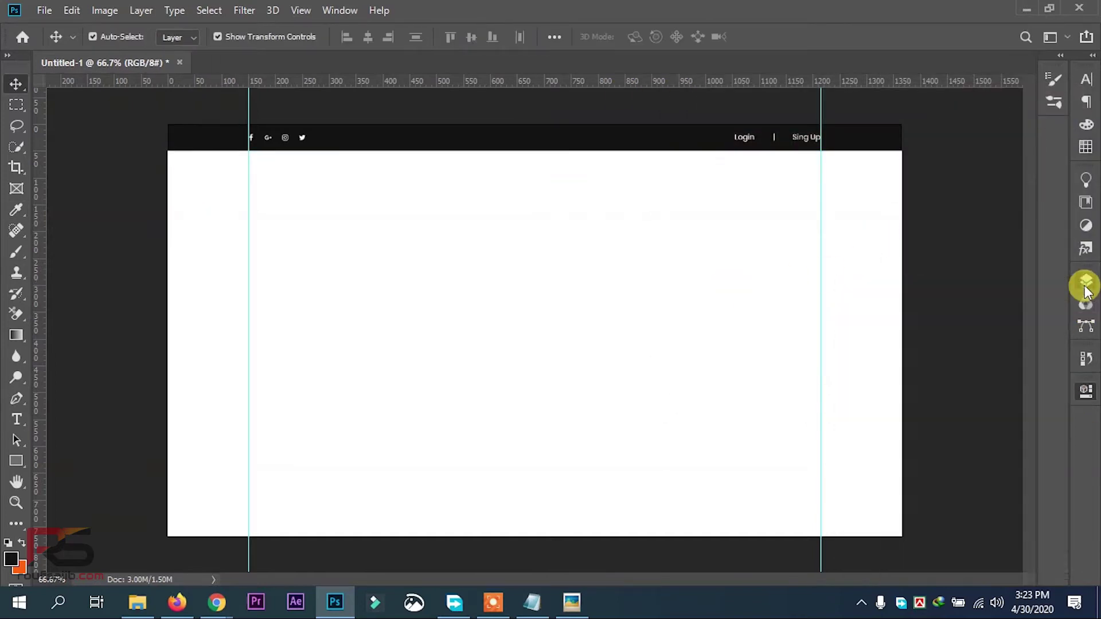
{"action": "left_click", "coordinate": [737, 179]}
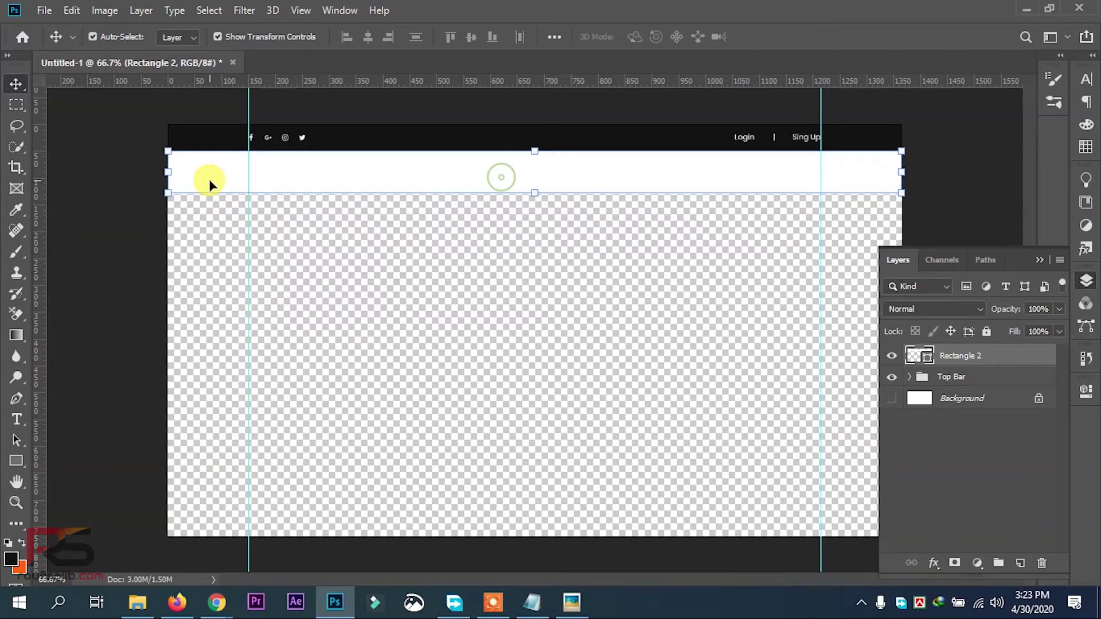
Step: Add the logo text "WOOVINA" below the white header rectangle
{"action": "key", "text": "t"}
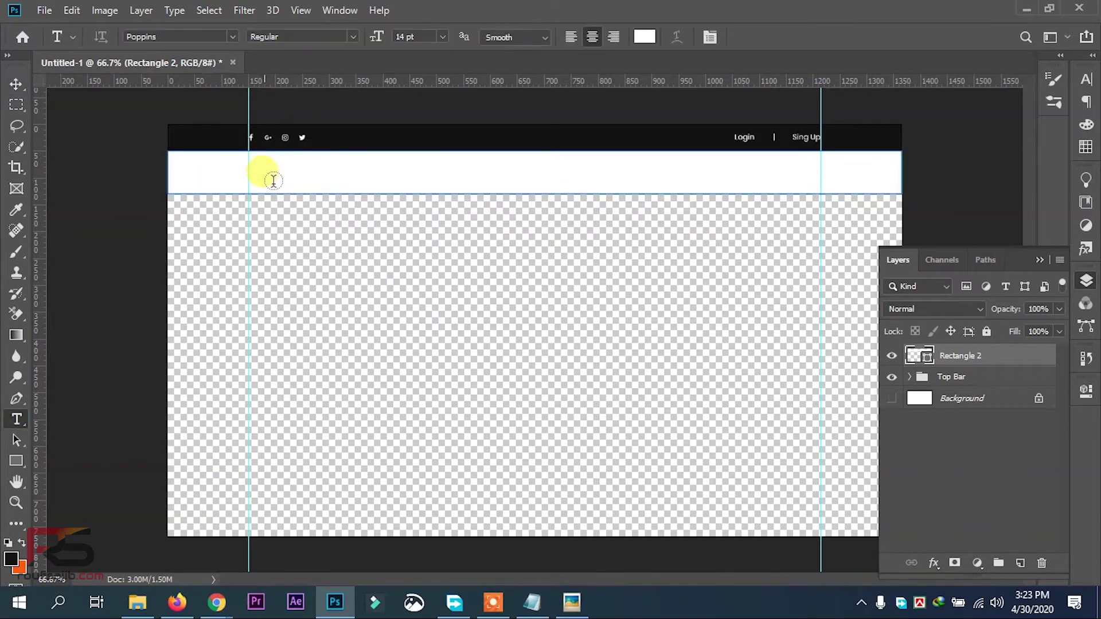
{"action": "left_click", "coordinate": [295, 250]}
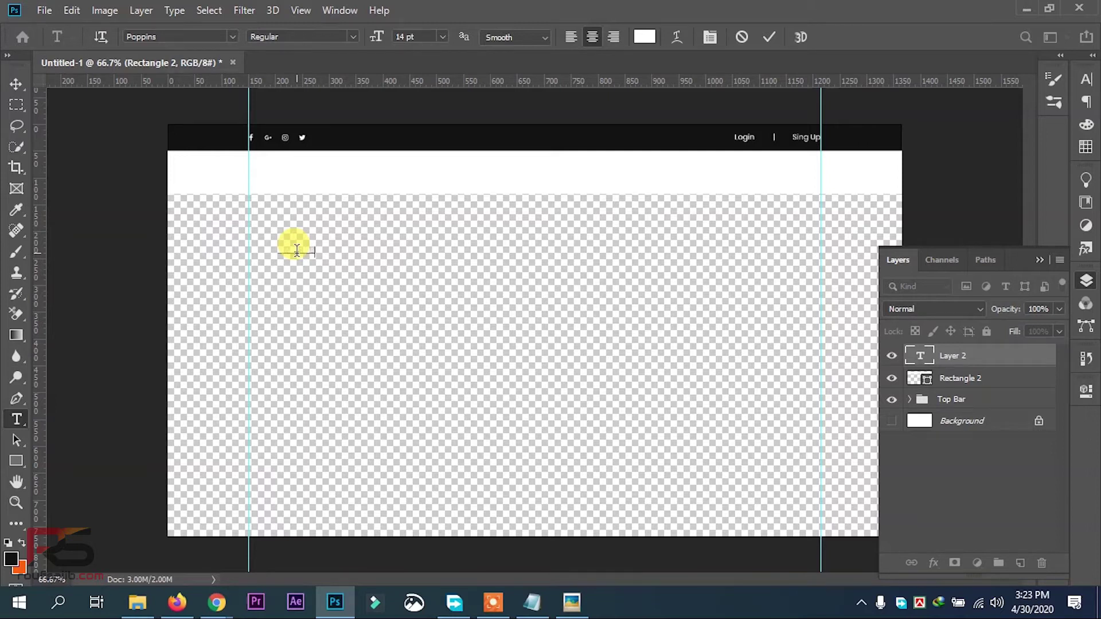
{"action": "left_click", "coordinate": [17, 84]}
Step: Recolour the WOOVINA text with the near-black sampled from the top bar
{"action": "key", "text": "t"}
{"action": "left_click", "coordinate": [644, 37]}
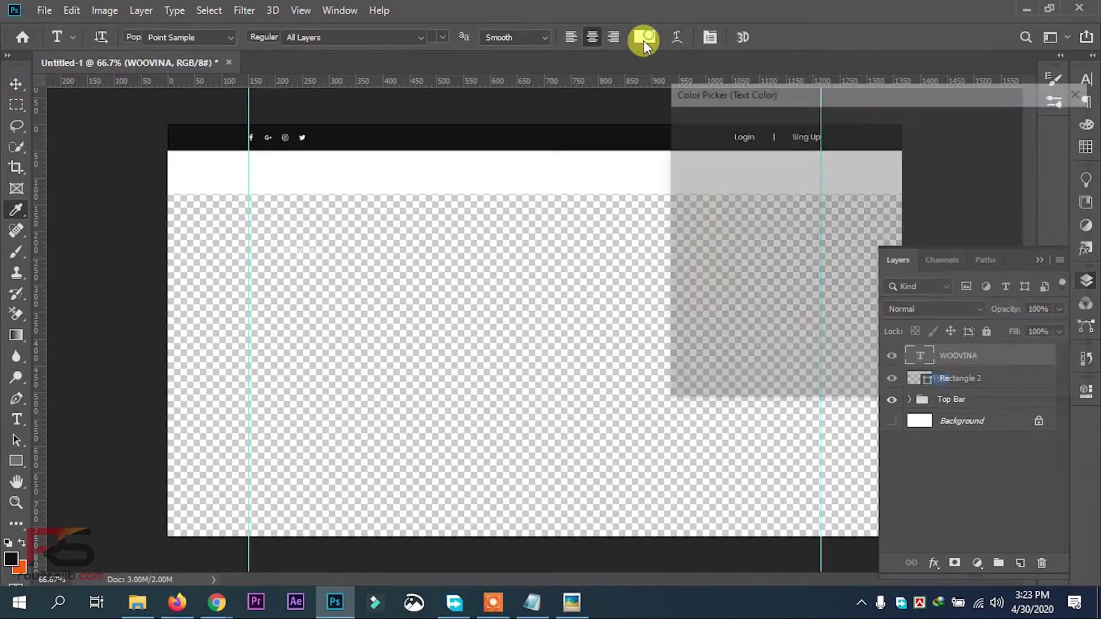
{"action": "left_click", "coordinate": [473, 127]}
{"action": "left_click", "coordinate": [1039, 121]}
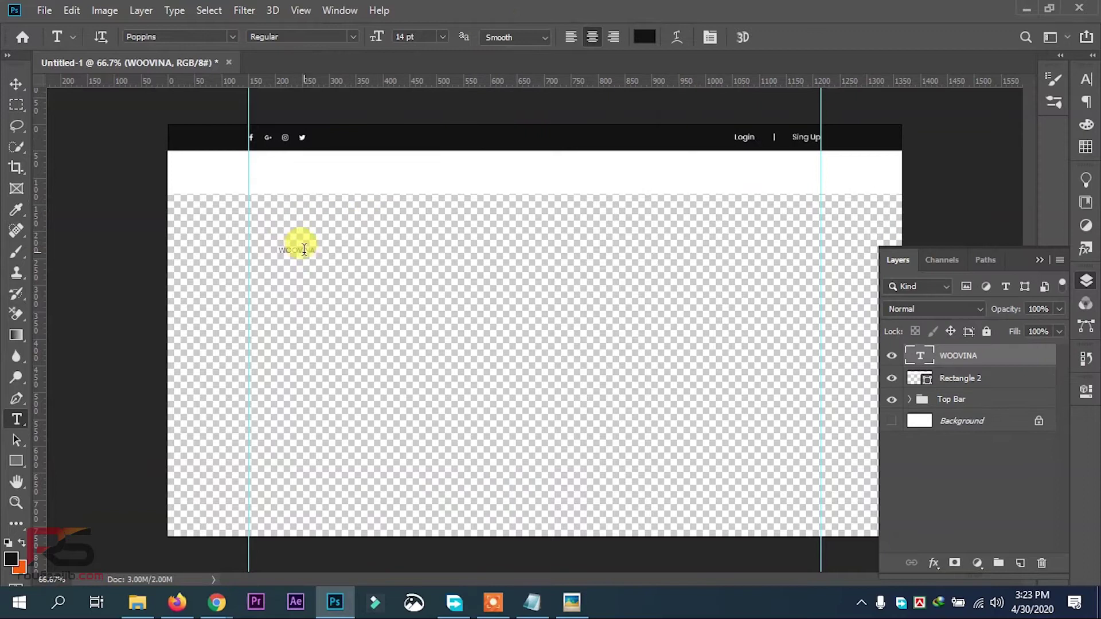
Step: Set the WOOVINA text to 30 pt in the Poppins SemiBold style
{"action": "left_click", "coordinate": [17, 84]}
{"action": "left_click", "coordinate": [16, 419]}
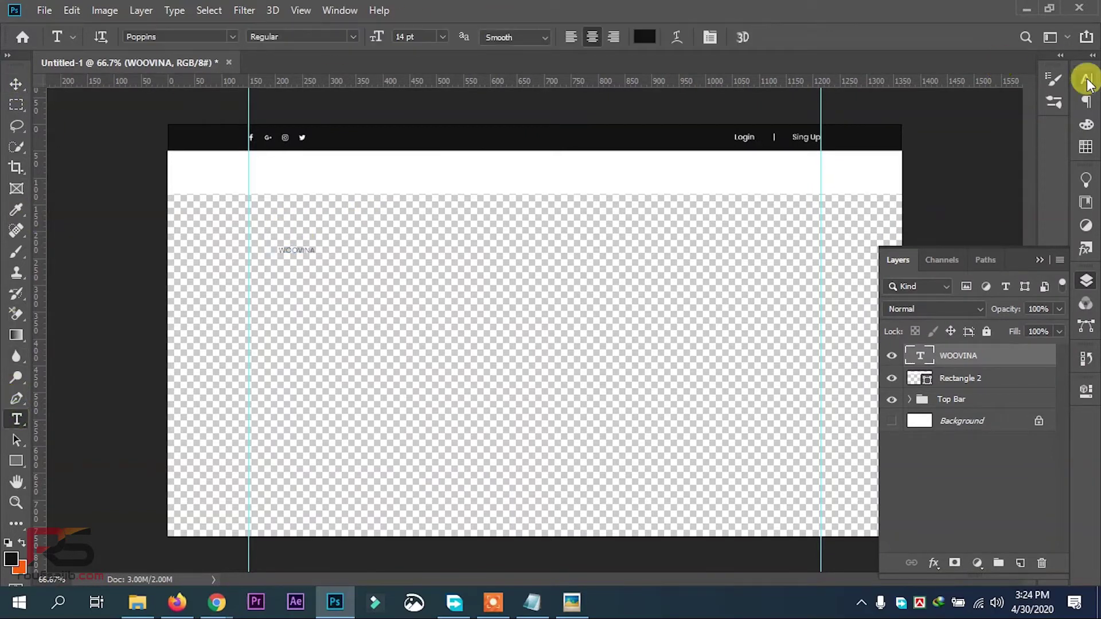
{"action": "left_click", "coordinate": [1085, 78]}
{"action": "left_click", "coordinate": [961, 120]}
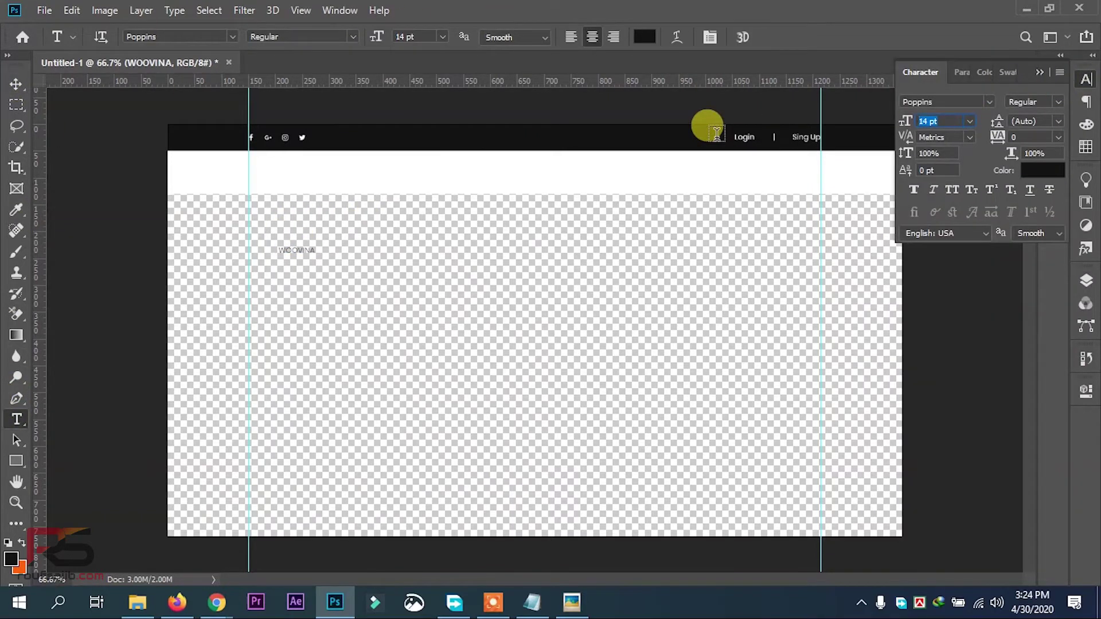
{"action": "left_click", "coordinate": [1033, 167]}
{"action": "left_click", "coordinate": [1033, 124]}
{"action": "left_click", "coordinate": [1032, 102]}
{"action": "left_click", "coordinate": [995, 228]}
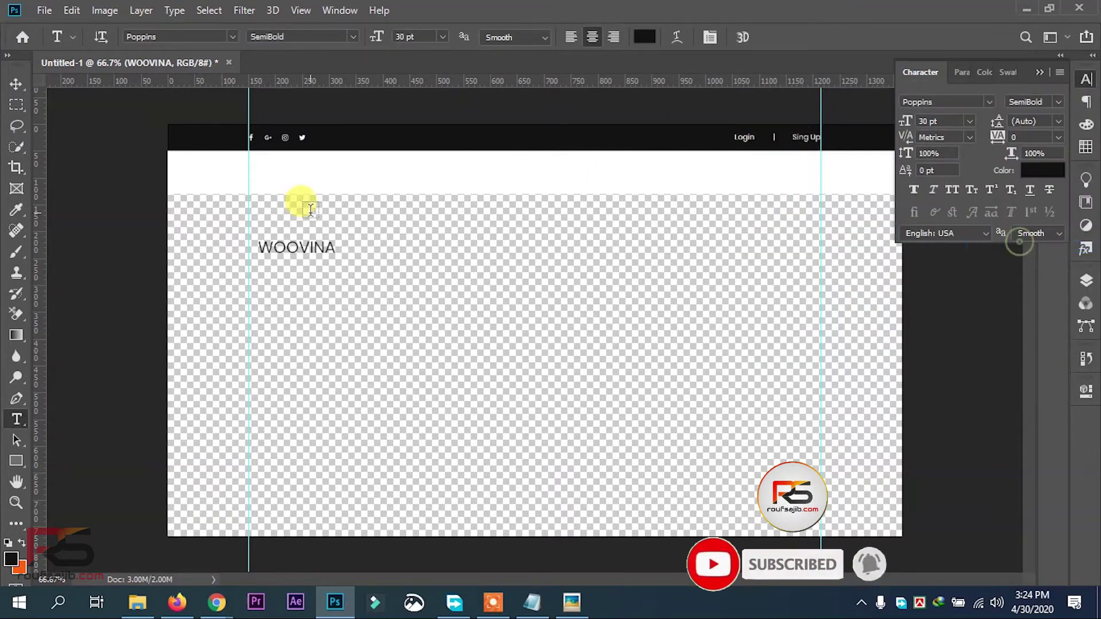
Step: Move the WOOVINA text into the white header at the left margin guide and colour its "WOO" letters #e98f21
{"action": "left_click_drag", "start_coordinate": [307, 246], "coordinate": [291, 173]}
{"action": "left_click", "coordinate": [644, 37]}
{"action": "type", "text": "e98f21"}
{"action": "left_click", "coordinate": [1040, 122]}
{"action": "left_click", "coordinate": [16, 84]}
{"action": "left_click", "coordinate": [316, 178]}
Step: Create a new layer group above the logo and add the menu text "Home" in the white header
{"action": "left_click", "coordinate": [1086, 280]}
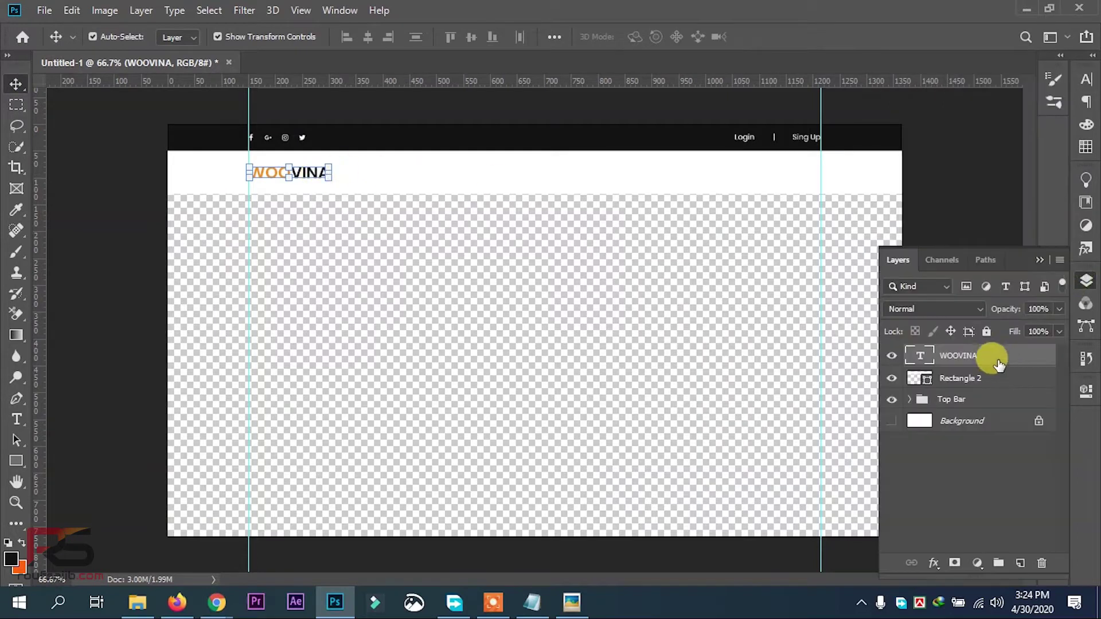
{"action": "left_click", "coordinate": [998, 562]}
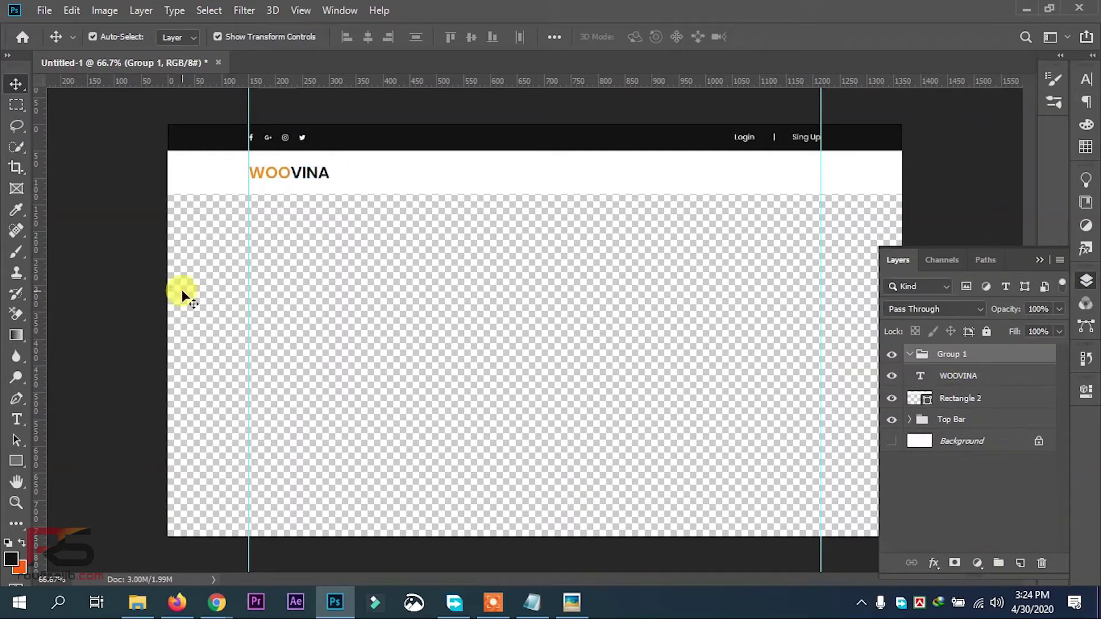
{"action": "left_click", "coordinate": [16, 419]}
{"action": "left_click", "coordinate": [615, 172]}
{"action": "type", "text": "Home"}
{"action": "left_click", "coordinate": [1036, 390]}
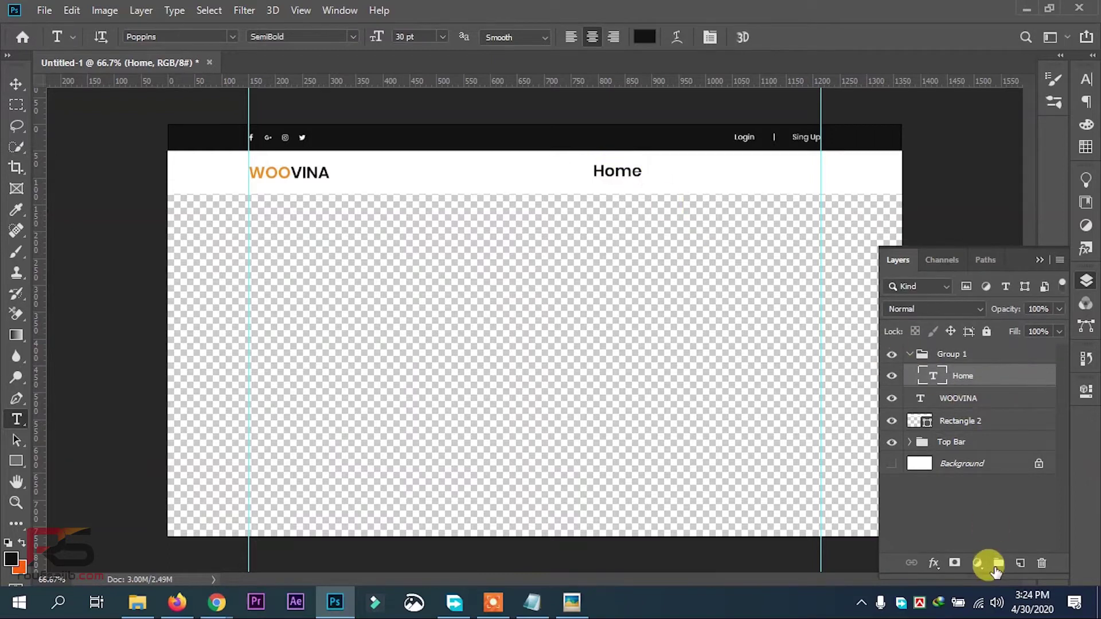
Step: Put the Home text layer into a new nested group named Main Menu
{"action": "left_click", "coordinate": [998, 562]}
{"action": "double_click", "coordinate": [965, 373]}
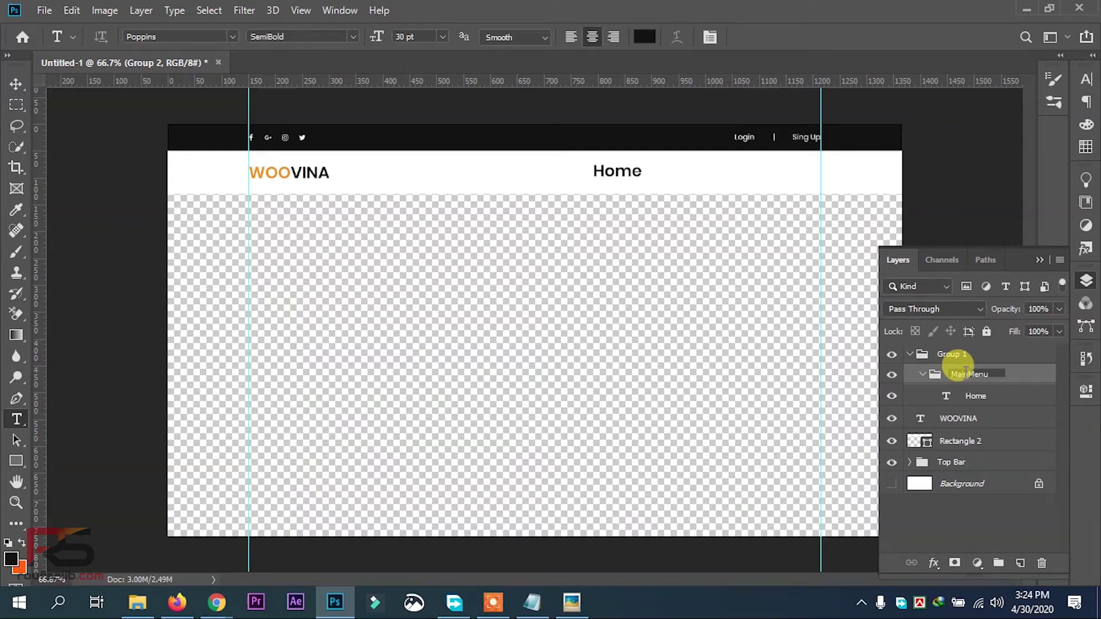
{"action": "key", "text": "Return"}
Step: Set the Home menu text to Poppins Medium at 18 pt
{"action": "left_click", "coordinate": [975, 395]}
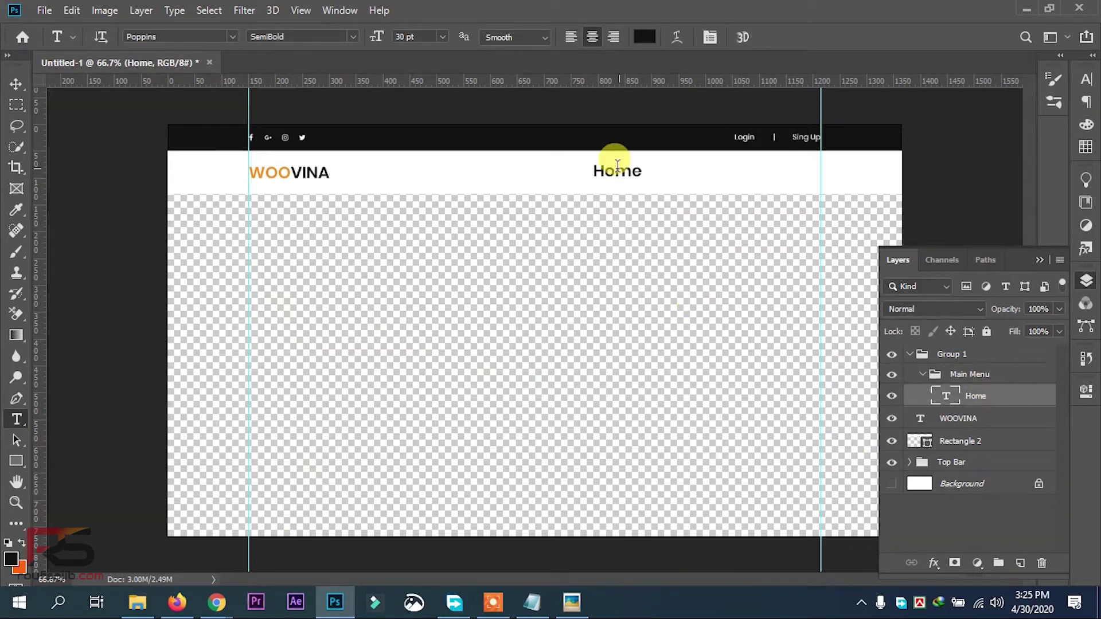
{"action": "type", "text": "16"}
{"action": "key", "text": "Return"}
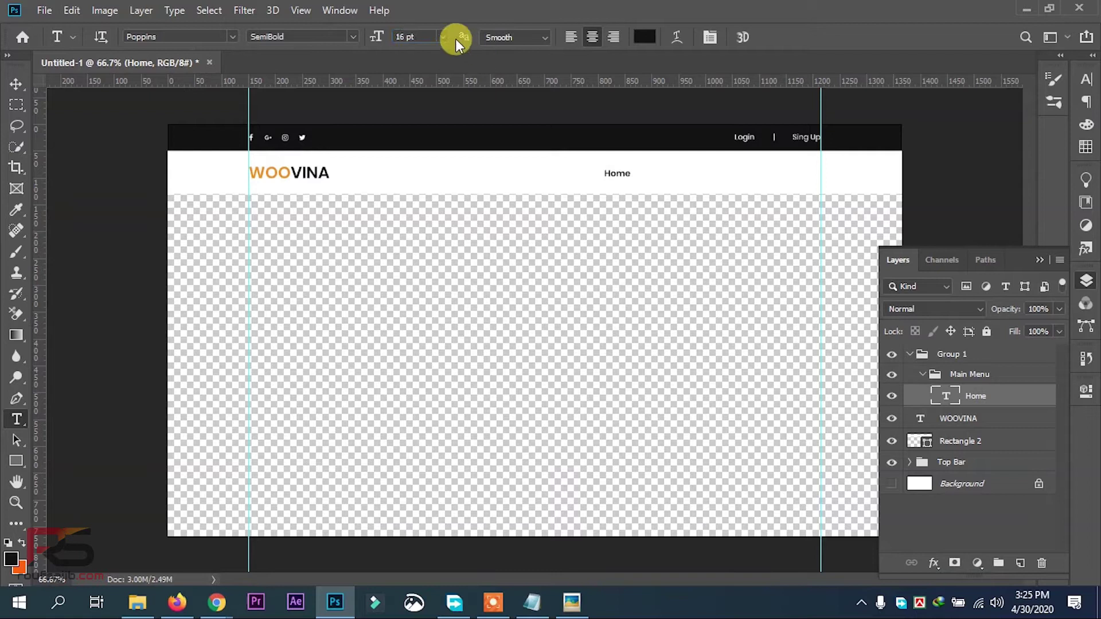
{"action": "left_click", "coordinate": [358, 37]}
{"action": "left_click", "coordinate": [344, 151]}
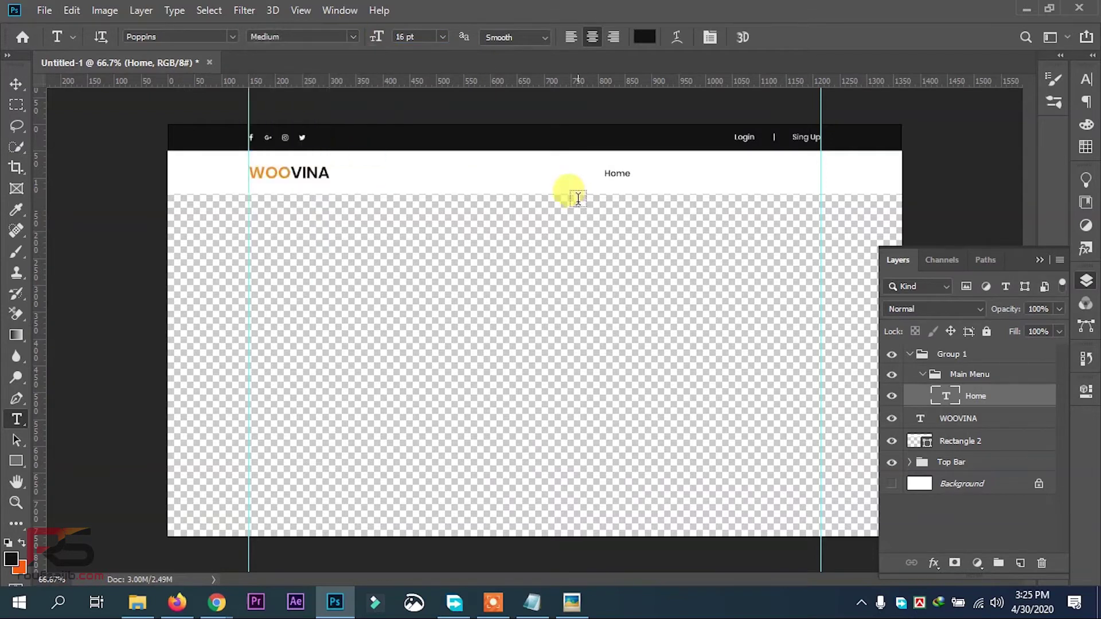
{"action": "left_click", "coordinate": [381, 38]}
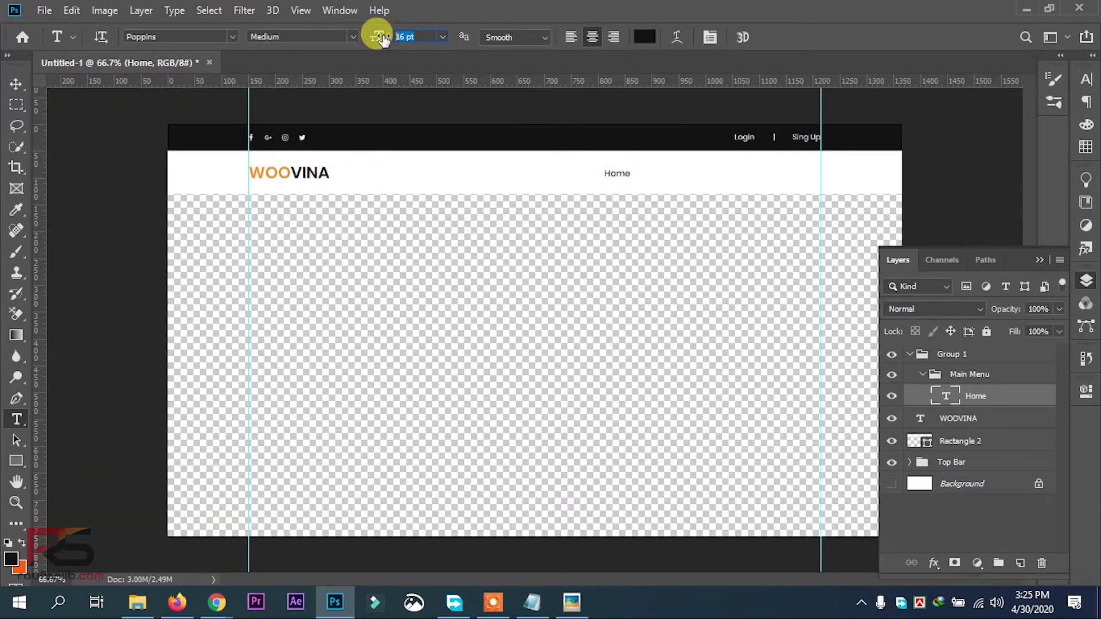
Step: Duplicate the Home menu text, place the copy to its right and change its wording to "Shop"
{"action": "right_click", "coordinate": [992, 399]}
{"action": "left_click", "coordinate": [825, 86]}
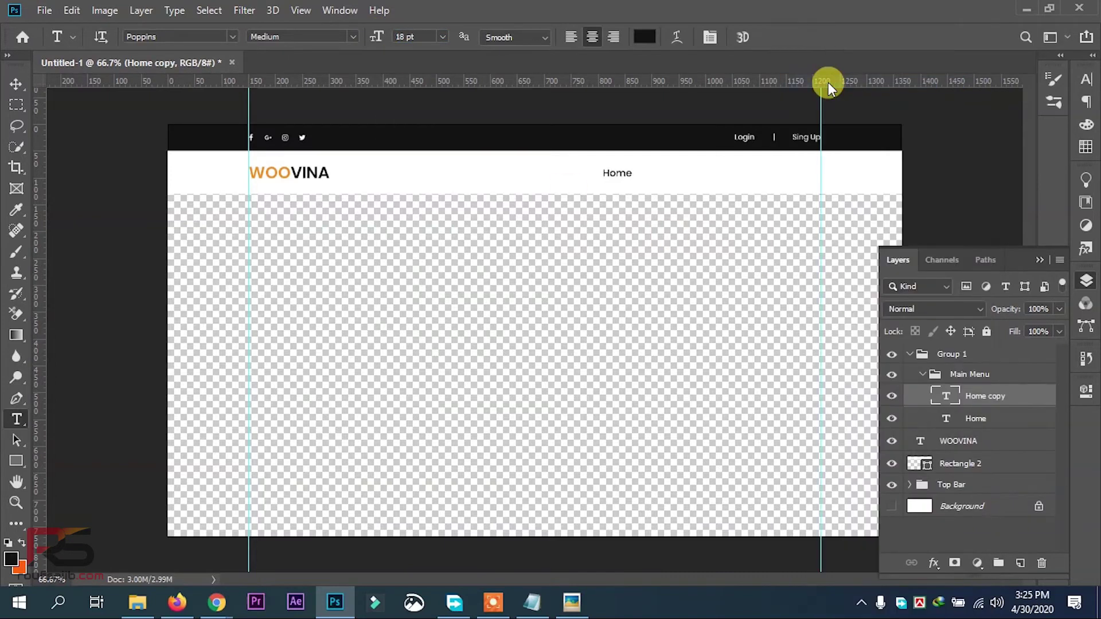
{"action": "double_click", "coordinate": [655, 172]}
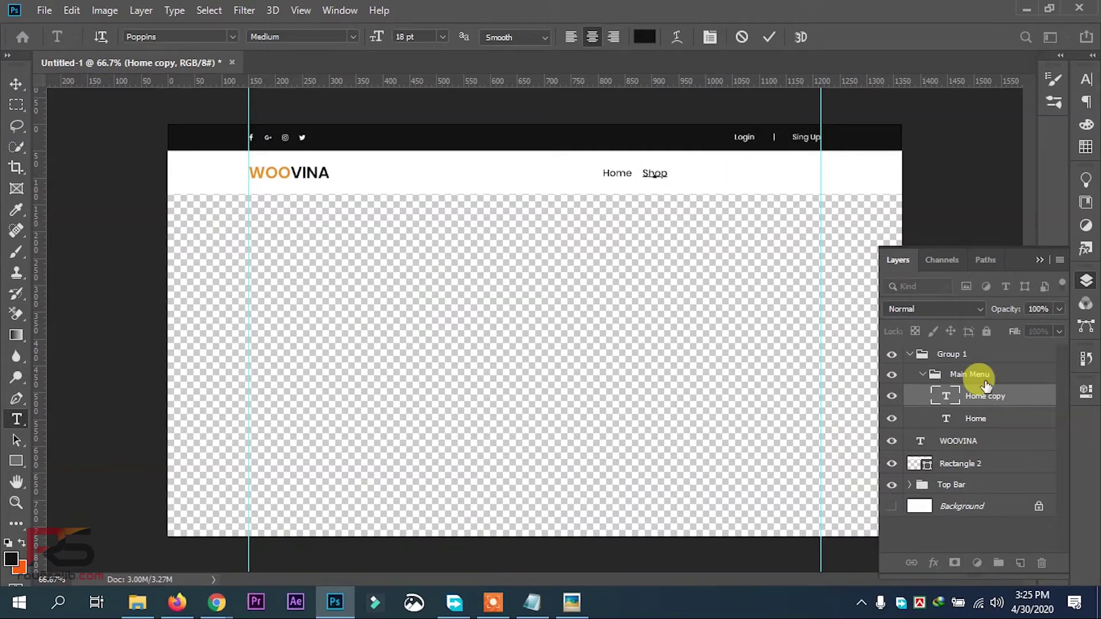
Step: Duplicate the Shop menu text, place the copy to its right and change its wording to "Blog"
{"action": "right_click", "coordinate": [996, 392]}
{"action": "left_click", "coordinate": [866, 88]}
{"action": "key", "text": "ctrl+shift+Right"}
{"action": "key", "text": "ctrl+shift+Right"}
{"action": "key", "text": "ctrl+shift+Right"}
{"action": "key", "text": "ctrl+shift+Right"}
{"action": "key", "text": "ctrl+shift+Right"}
{"action": "key", "text": "ctrl+shift+Right"}
{"action": "key", "text": "ctrl+shift+Right"}
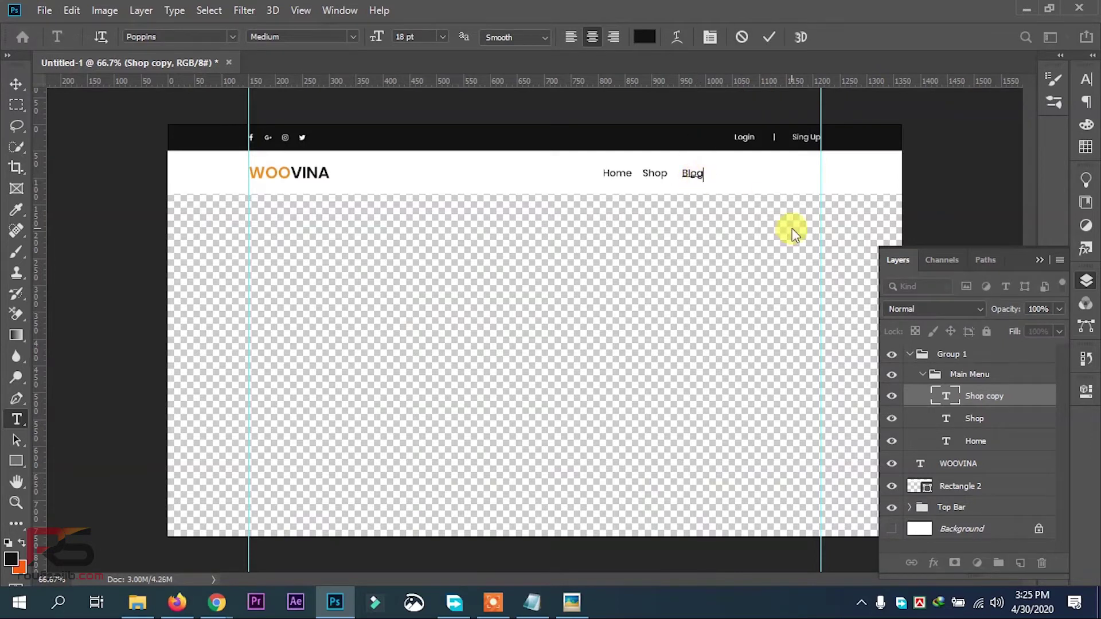
Step: Duplicate the Blog menu text, place the copy to its right and change its wording to "Contact"
{"action": "right_click", "coordinate": [980, 394]}
{"action": "left_click", "coordinate": [854, 80]}
{"action": "key", "text": "Return"}
{"action": "key", "text": "ctrl+shift+Right"}
{"action": "key", "text": "ctrl+shift+Right"}
{"action": "key", "text": "ctrl+shift+Right"}
{"action": "key", "text": "ctrl+shift+Right"}
{"action": "key", "text": "ctrl+shift+Right"}
{"action": "key", "text": "ctrl+shift+Right"}
{"action": "key", "text": "ctrl+shift+Right"}
{"action": "key", "text": "ctrl+shift+Right"}
{"action": "double_click", "coordinate": [724, 173]}
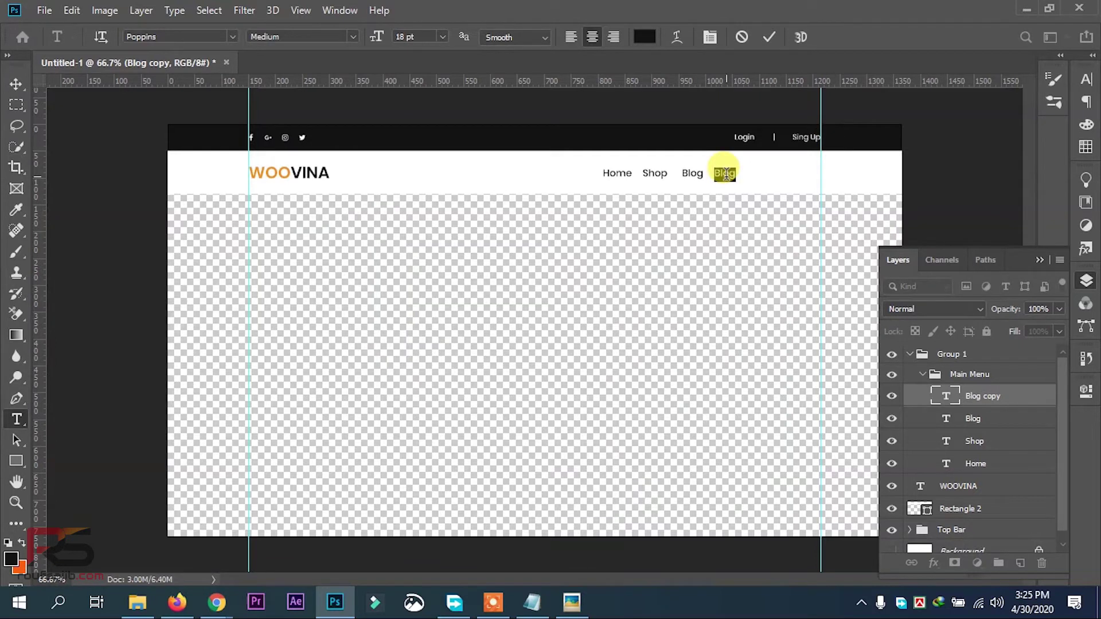
Step: Duplicate the Contact menu text, place the copy to its right and change its wording to "About"
{"action": "right_click", "coordinate": [992, 396]}
{"action": "left_click", "coordinate": [872, 87]}
{"action": "key", "text": "Return"}
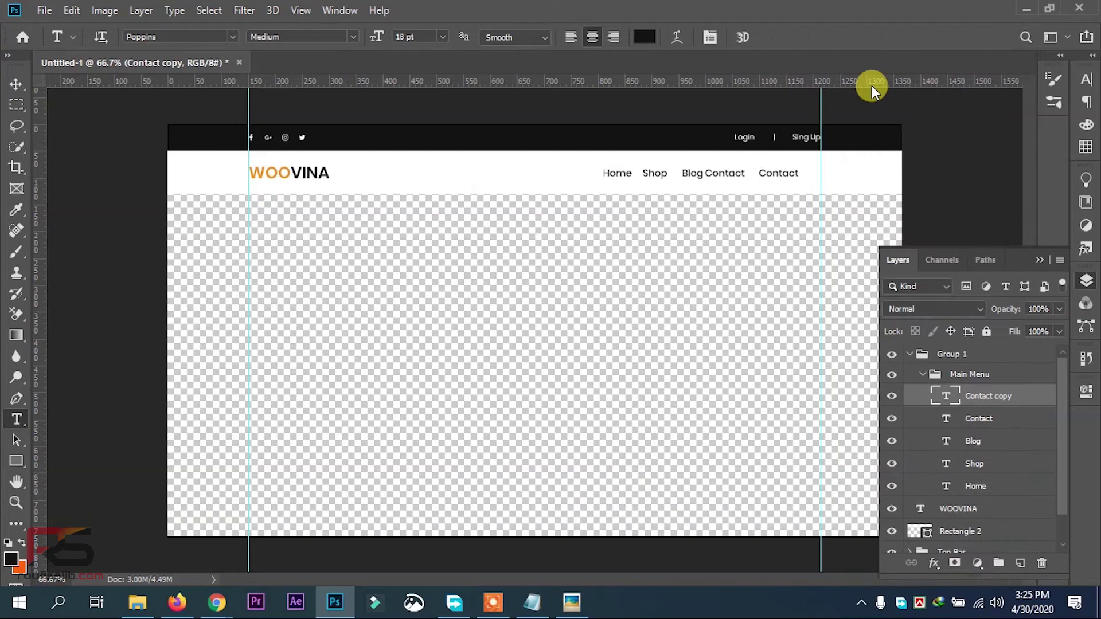
{"action": "key", "text": "ctrl+shift+Right"}
{"action": "left_click", "coordinate": [780, 171]}
{"action": "type", "text": "About"}
Step: Set the five menu texts from Home to About to All Caps and SemiBold
{"action": "left_click", "coordinate": [970, 395]}
{"action": "left_click", "coordinate": [969, 485], "text": "shift"}
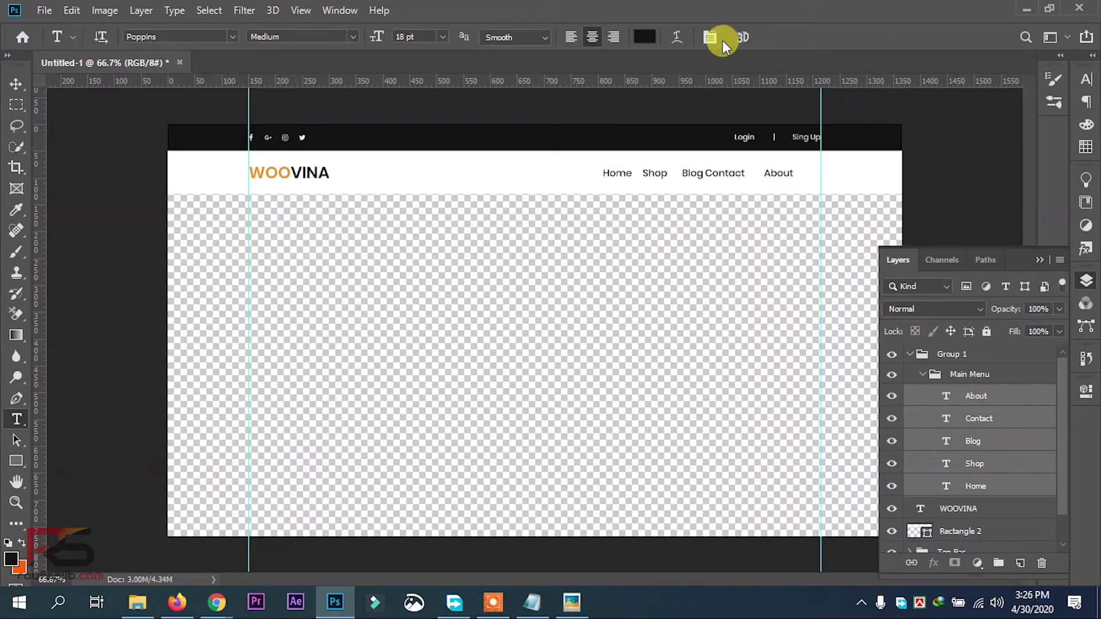
{"action": "left_click", "coordinate": [1085, 79]}
{"action": "left_click", "coordinate": [951, 189]}
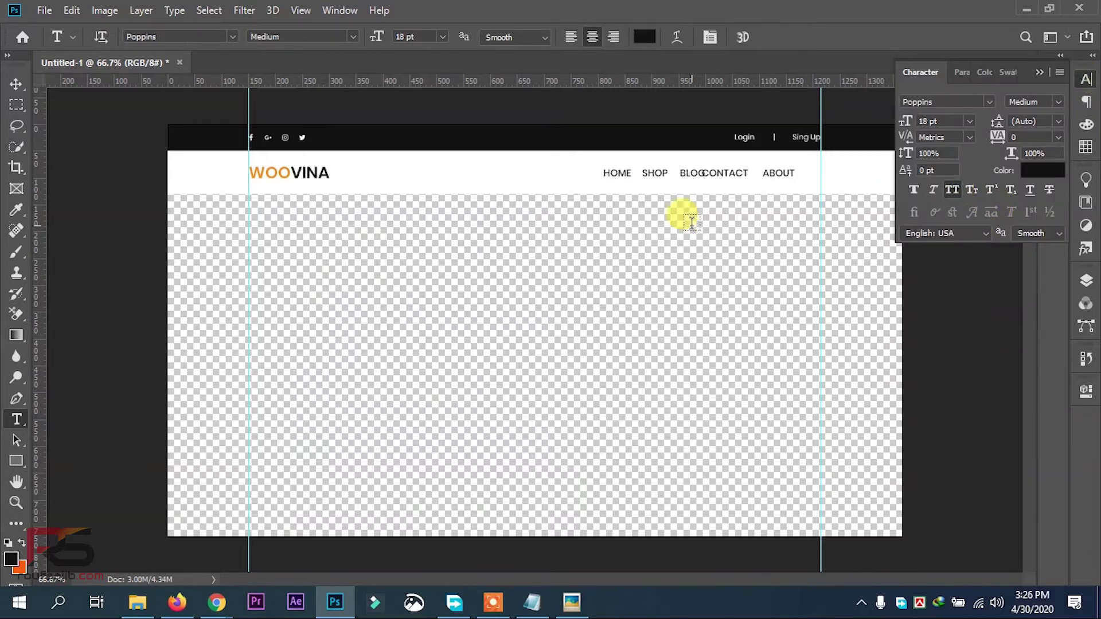
{"action": "left_click", "coordinate": [16, 84]}
{"action": "left_click", "coordinate": [1054, 101]}
{"action": "left_click", "coordinate": [1010, 245]}
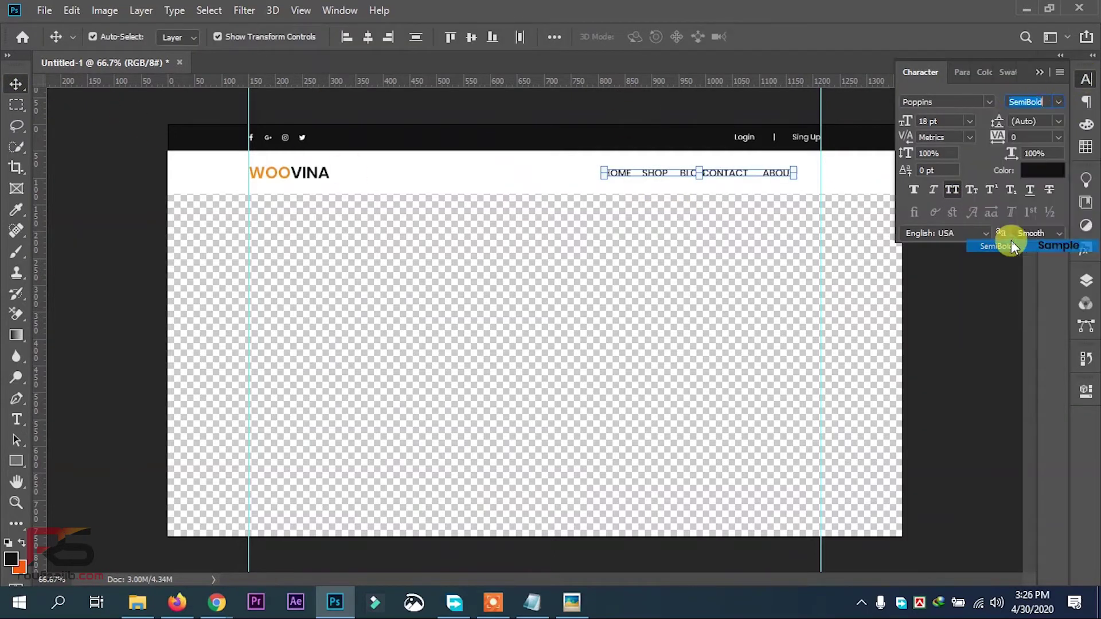
Step: Move About to the right and Home to the left, and distribute the five menu texts by their horizontal centers
{"action": "left_click", "coordinate": [1085, 281]}
{"action": "left_click", "coordinate": [981, 400]}
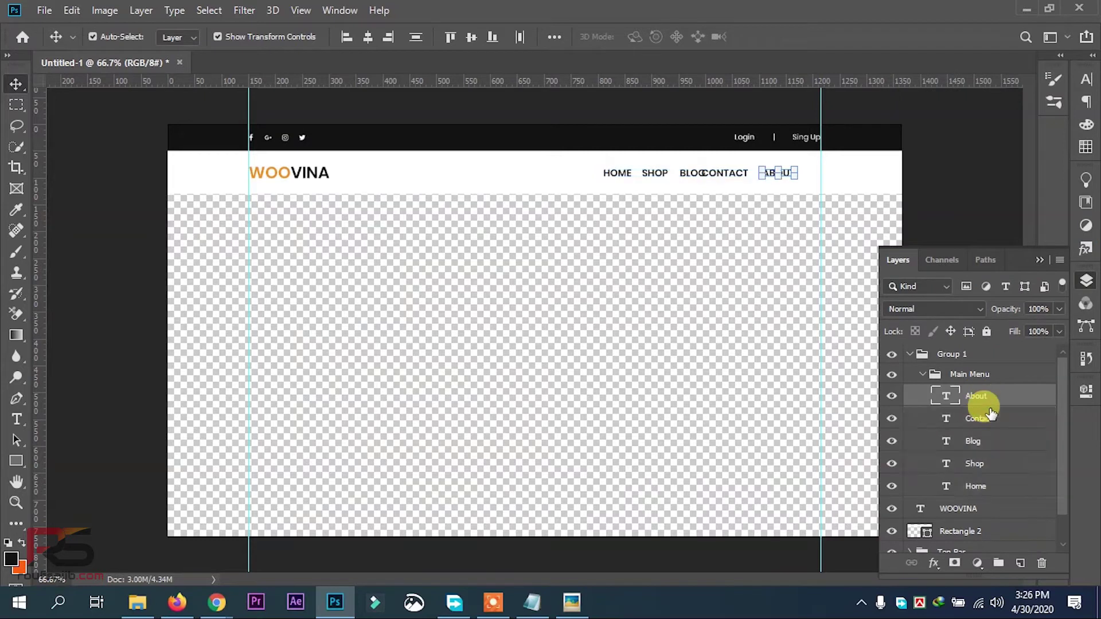
{"action": "left_click", "coordinate": [976, 485]}
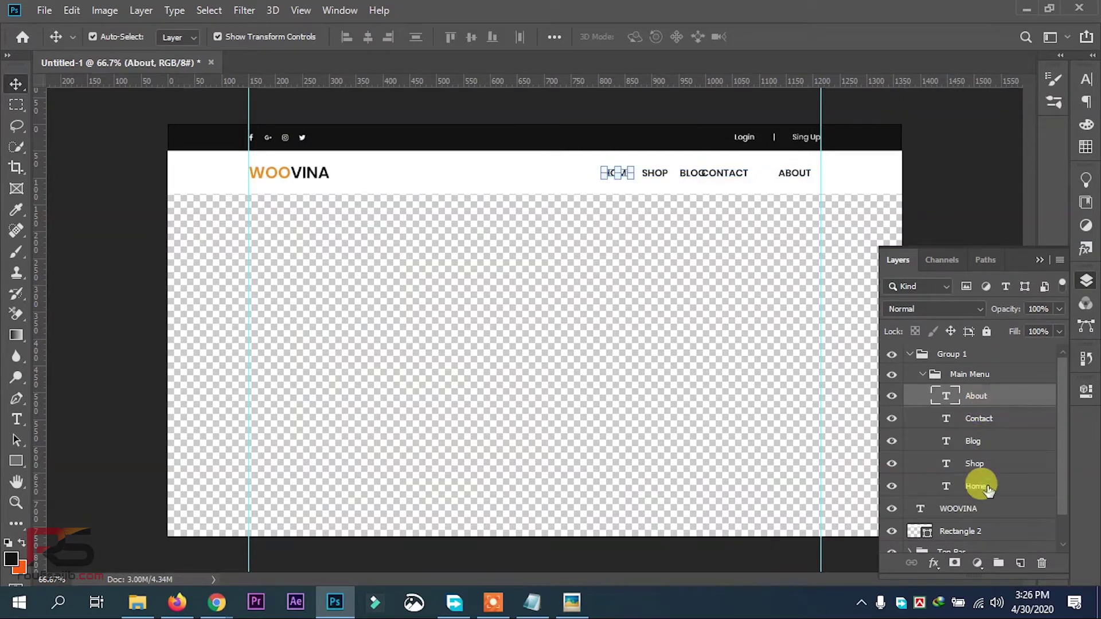
{"action": "left_click", "coordinate": [966, 396]}
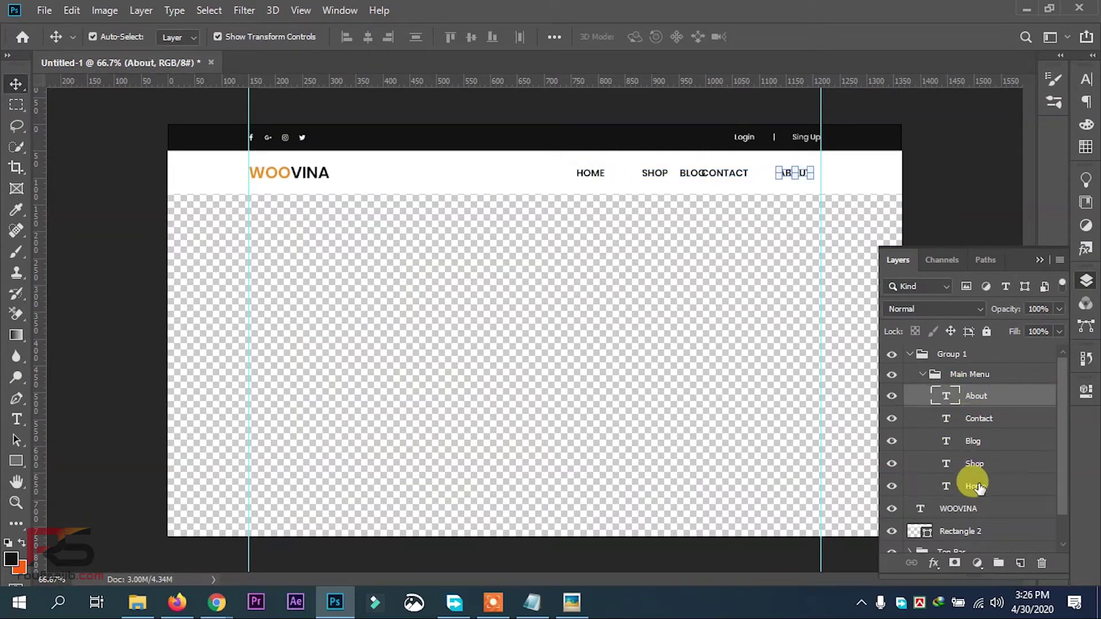
{"action": "left_click", "coordinate": [974, 484], "text": "shift"}
{"action": "left_click", "coordinate": [554, 36]}
{"action": "left_click", "coordinate": [605, 131]}
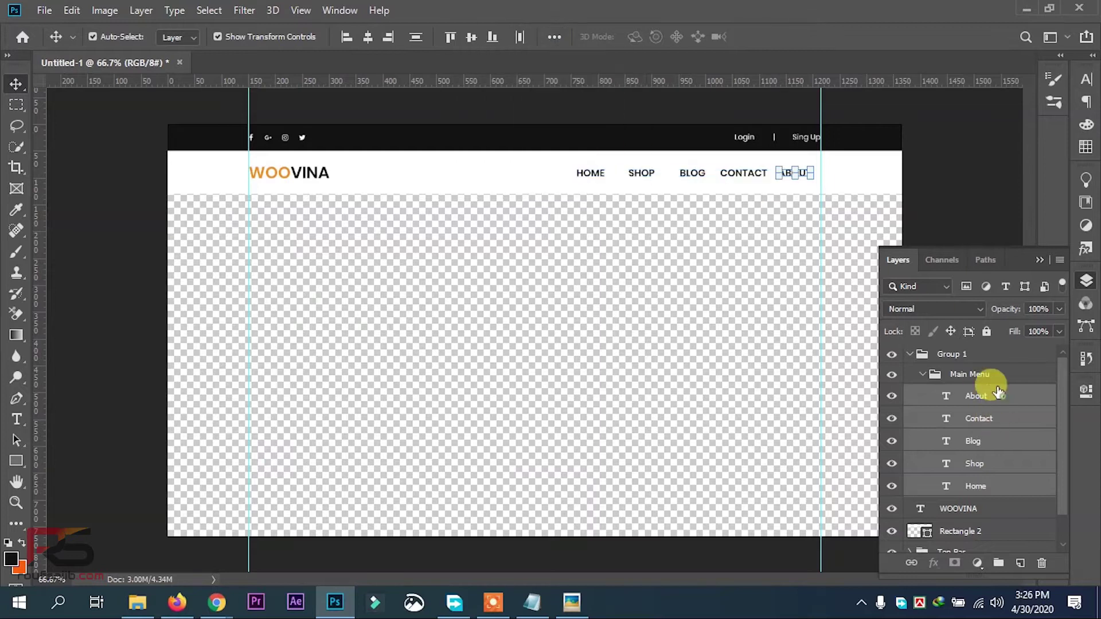
Step: Shift the Home text farther left and redistribute all five menu texts by their horizontal centers
{"action": "left_click", "coordinate": [978, 393]}
{"action": "left_click", "coordinate": [976, 486]}
{"action": "left_click", "coordinate": [975, 396]}
{"action": "left_click", "coordinate": [977, 486], "text": "shift"}
{"action": "left_click", "coordinate": [554, 38]}
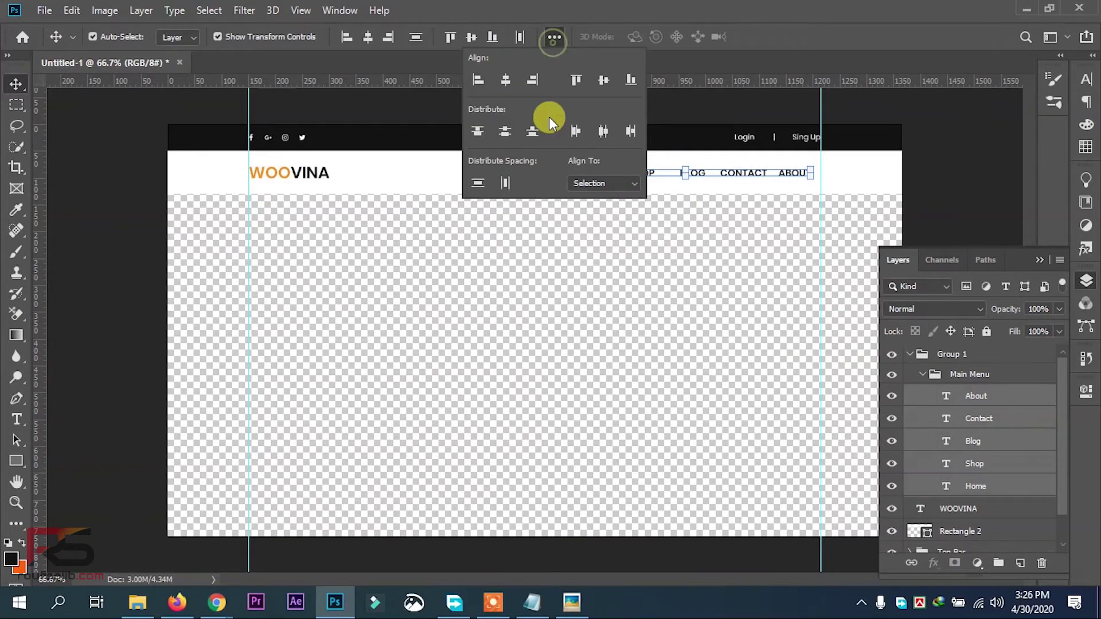
{"action": "left_click", "coordinate": [601, 128]}
Step: Collapse the Main Menu group and nudge the whole group left to leave room before the right guide
{"action": "left_click", "coordinate": [1007, 395]}
{"action": "left_click", "coordinate": [968, 374]}
{"action": "left_click", "coordinate": [922, 374]}
{"action": "key", "text": "shift+Left"}
{"action": "key", "text": "shift+Left"}
{"action": "key", "text": "shift+Left"}
{"action": "key", "text": "shift+Left"}
{"action": "key", "text": "shift+Left"}
{"action": "key", "text": "shift+Left"}
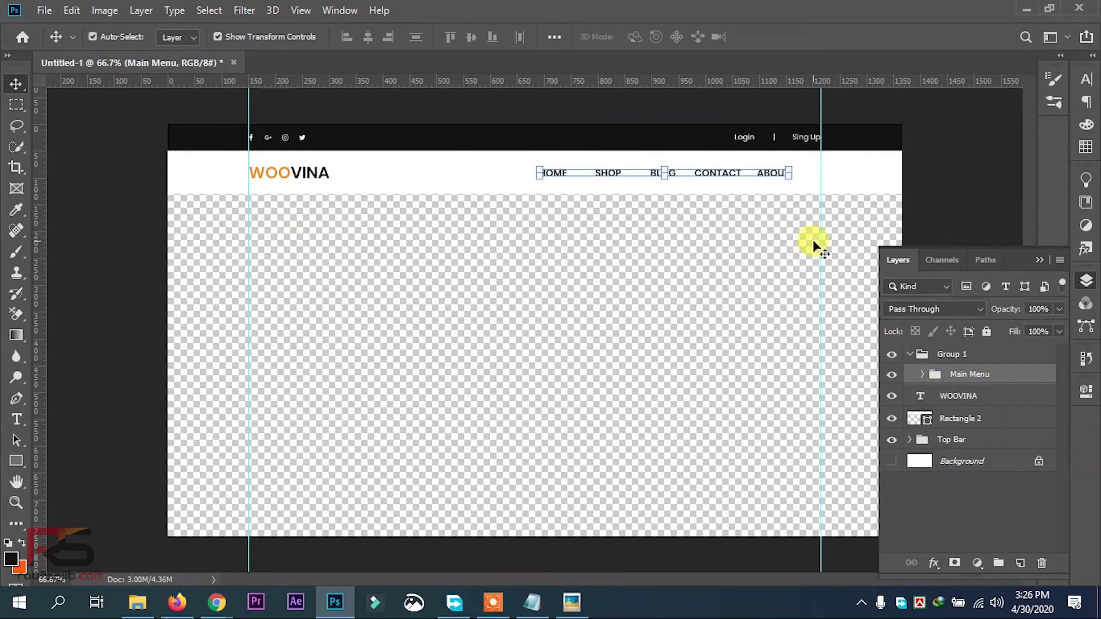
Step: Put the WOOVINA text layer into a new group named "logo" and collapse it
{"action": "left_click", "coordinate": [974, 396]}
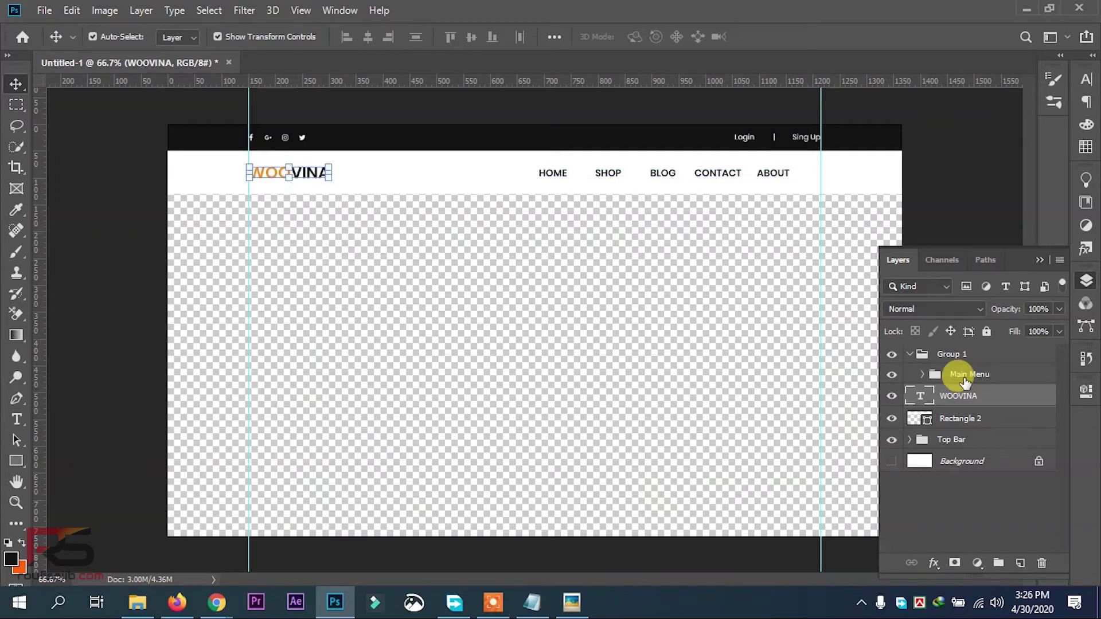
{"action": "left_click", "coordinate": [998, 564]}
{"action": "double_click", "coordinate": [950, 395]}
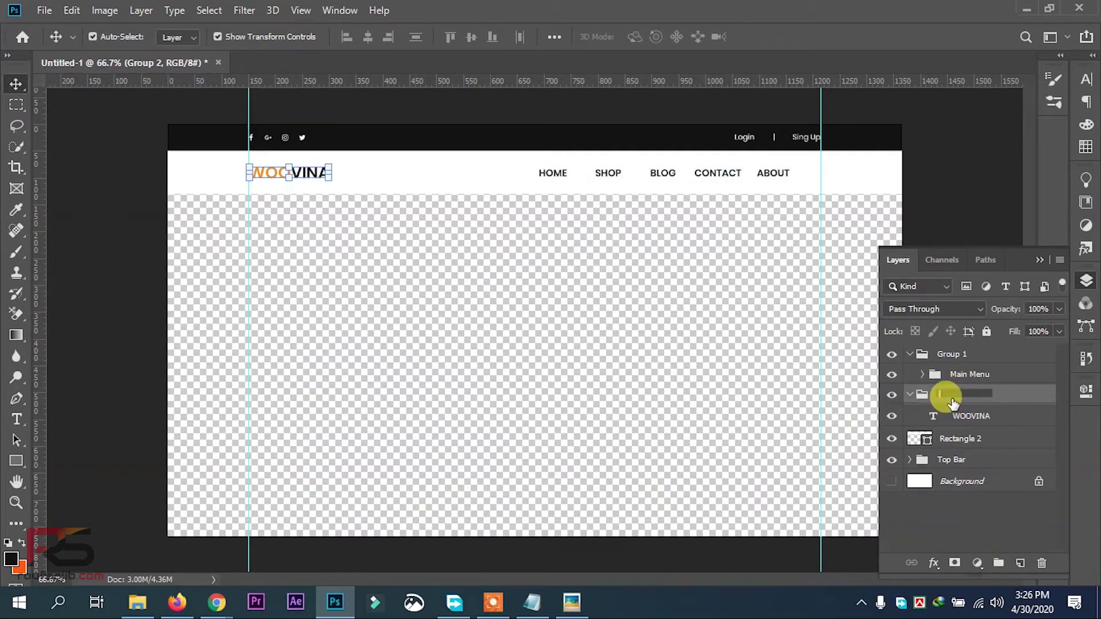
{"action": "left_click", "coordinate": [910, 395]}
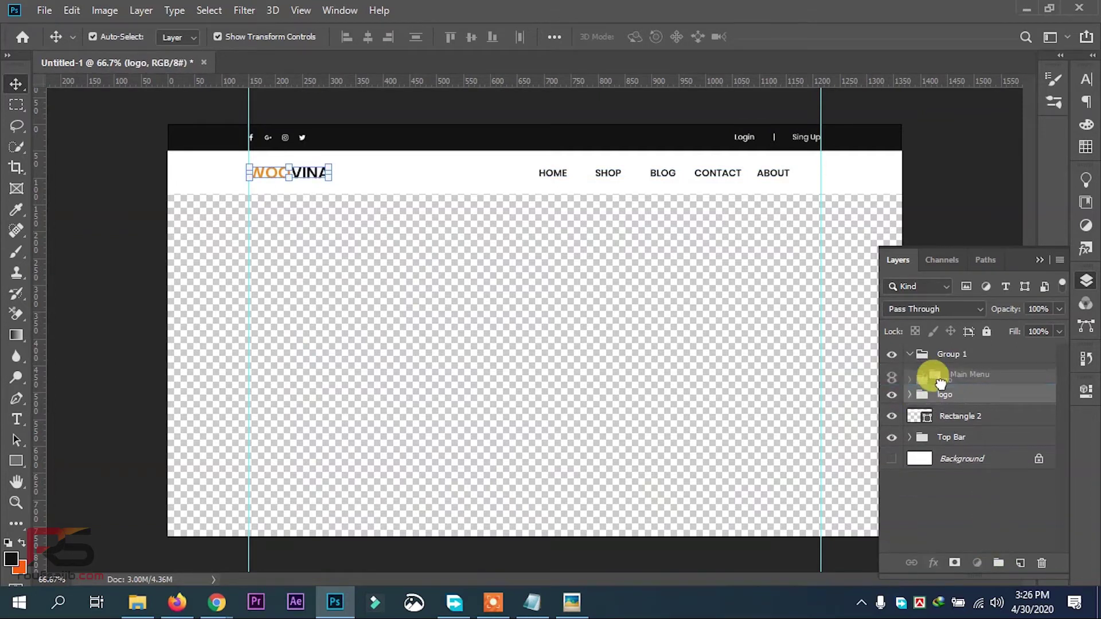
Step: Nest the logo group inside Group 1 beneath Main Menu, with Rectangle 2 placed inside the logo group
{"action": "left_click_drag", "start_coordinate": [955, 407], "coordinate": [973, 446]}
{"action": "left_click", "coordinate": [922, 394]}
{"action": "left_click", "coordinate": [922, 394]}
{"action": "left_click", "coordinate": [959, 373]}
{"action": "left_click", "coordinate": [953, 354]}
Step: Create an empty group named "Search" above Main Menu inside Group 1
{"action": "left_click", "coordinate": [969, 375]}
{"action": "left_click", "coordinate": [958, 395], "text": "shift"}
{"action": "left_click", "coordinate": [998, 563]}
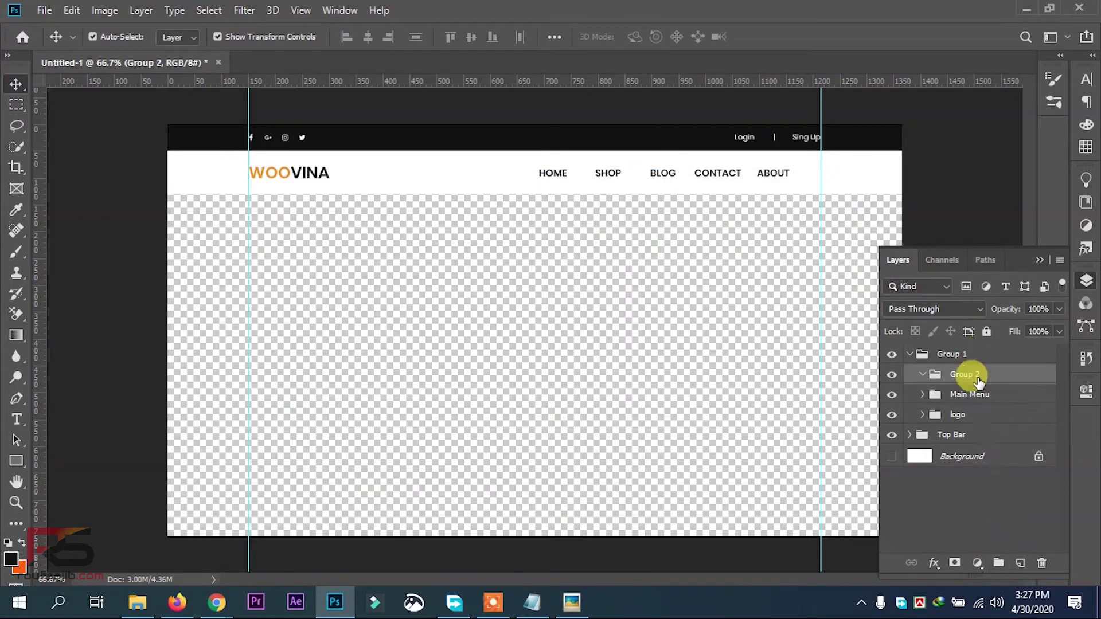
{"action": "key", "text": "Return"}
Step: Draw a circle of about 32 px with the Ellipse tool between ABOUT and the right guide
{"action": "left_click", "coordinate": [823, 170], "text": "ctrl"}
{"action": "left_click", "coordinate": [823, 191], "text": "ctrl"}
{"action": "left_click_drag", "start_coordinate": [910, 202], "coordinate": [560, 344]}
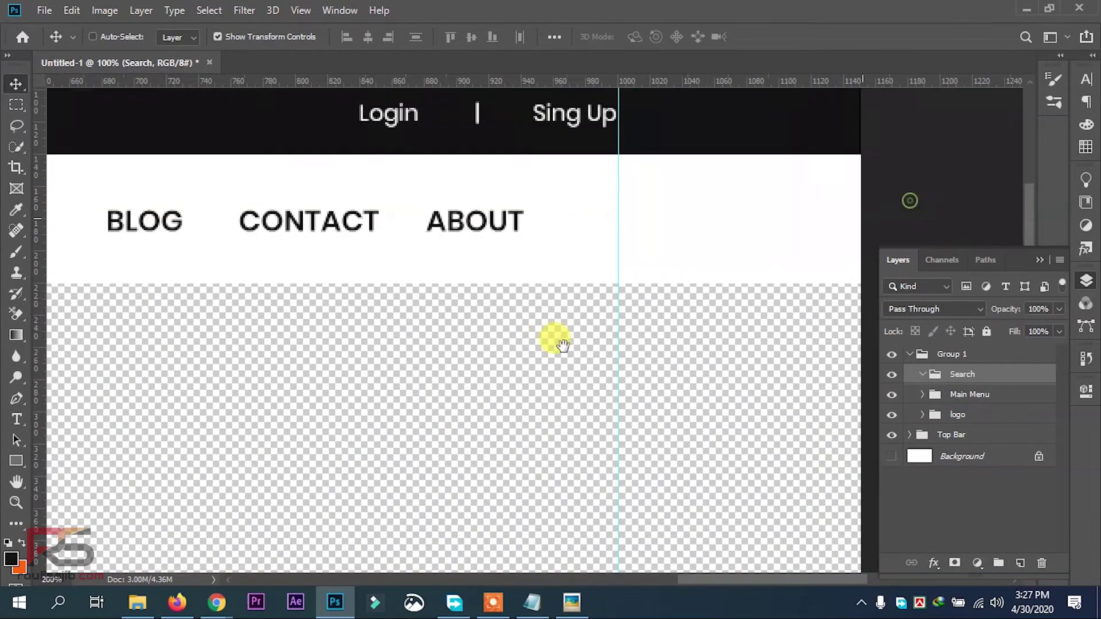
{"action": "right_click", "coordinate": [12, 463]}
{"action": "left_click", "coordinate": [74, 471]}
{"action": "left_click_drag", "start_coordinate": [561, 204], "coordinate": [613, 255]}
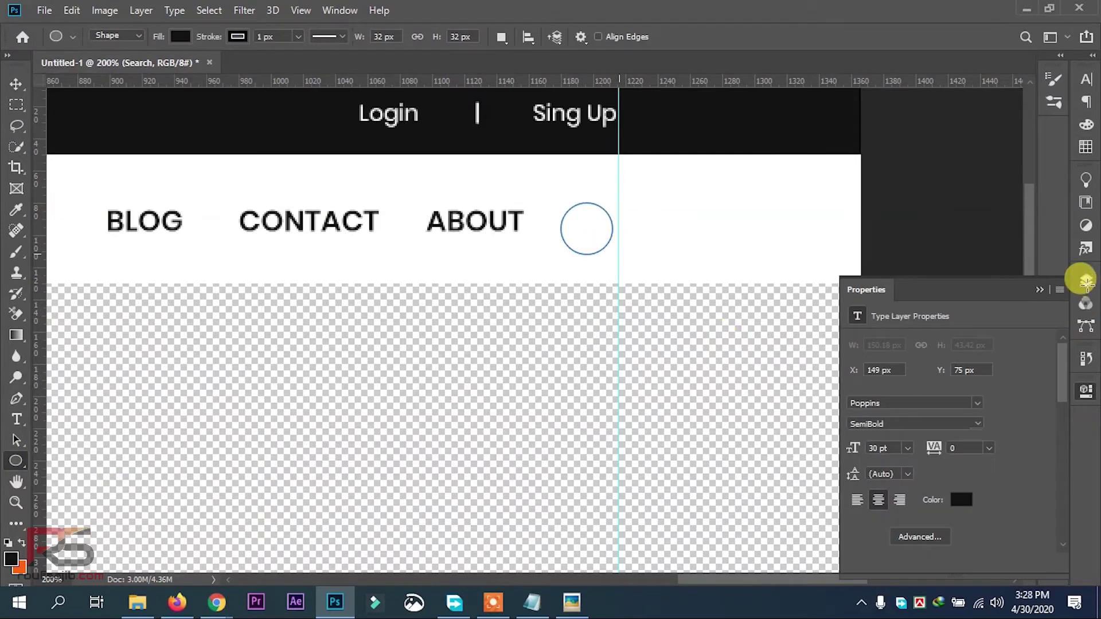
{"action": "left_click", "coordinate": [1084, 280]}
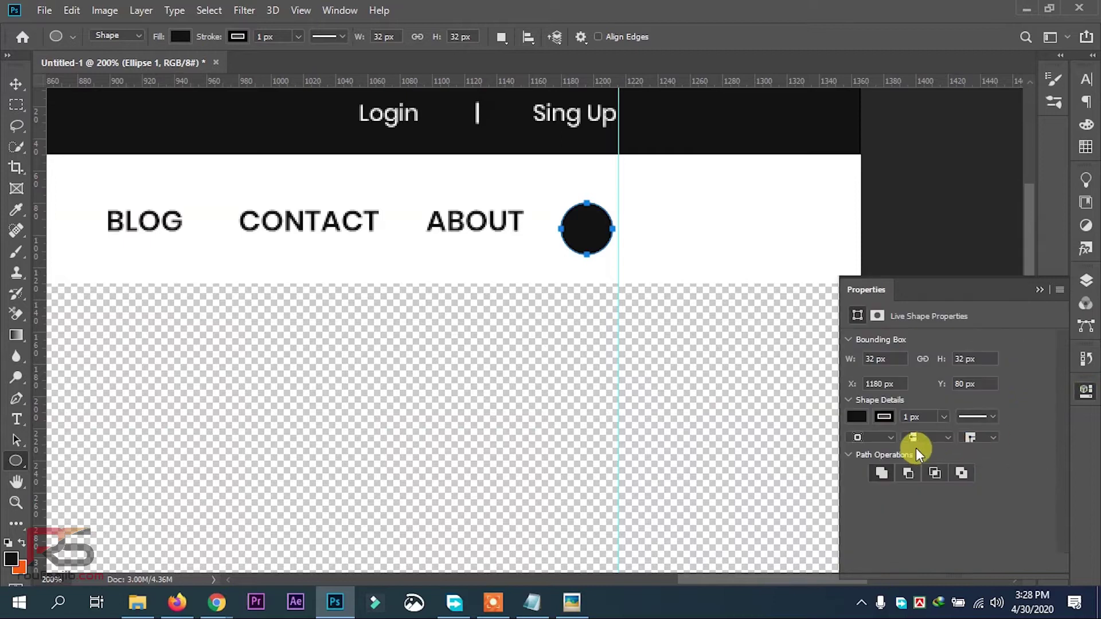
Step: Set the search circle's fill to a light grey
{"action": "left_click", "coordinate": [860, 417]}
{"action": "left_click", "coordinate": [1012, 360]}
{"action": "left_click", "coordinate": [674, 152]}
{"action": "left_click", "coordinate": [1034, 123]}
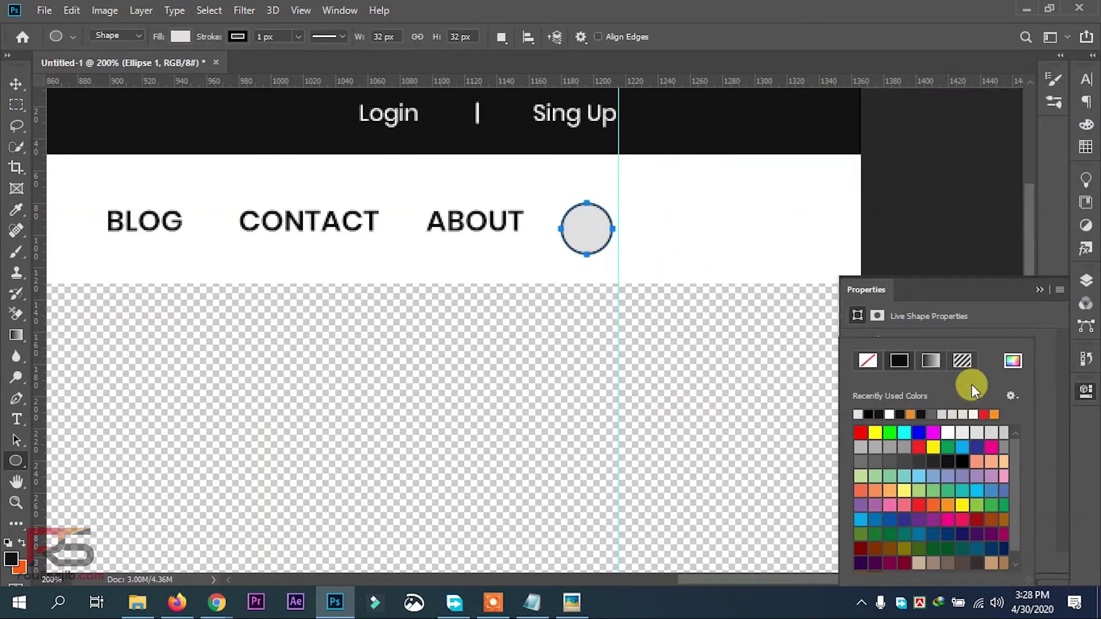
{"action": "left_click", "coordinate": [1030, 400]}
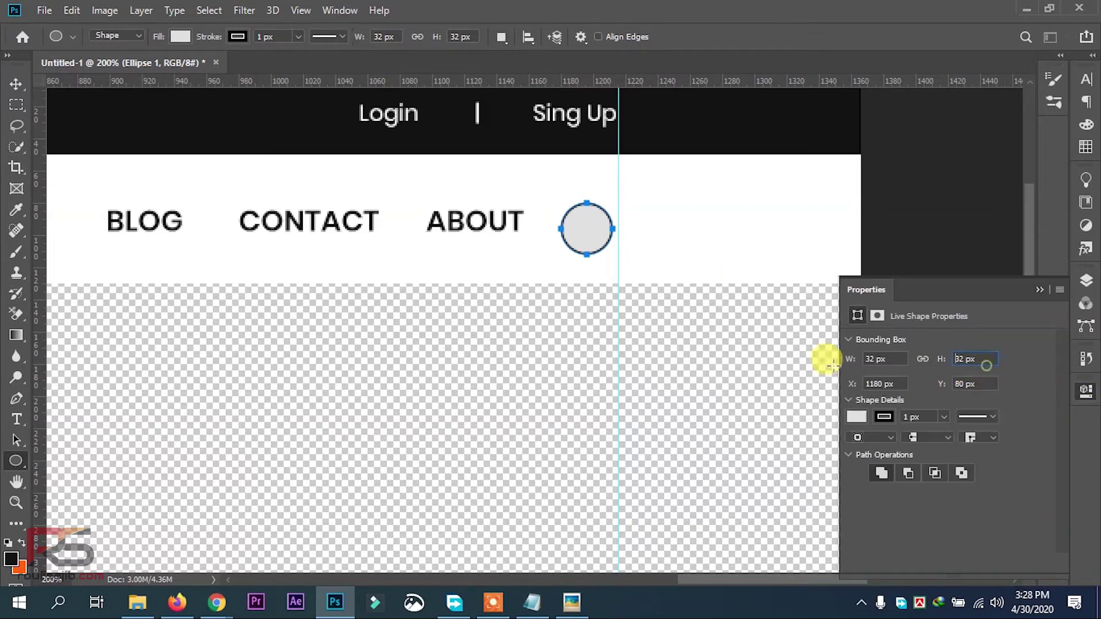
Step: Set the circle's stroke width to 0 px and align its right edge to the guide, level with the menu text
{"action": "left_click", "coordinate": [920, 417]}
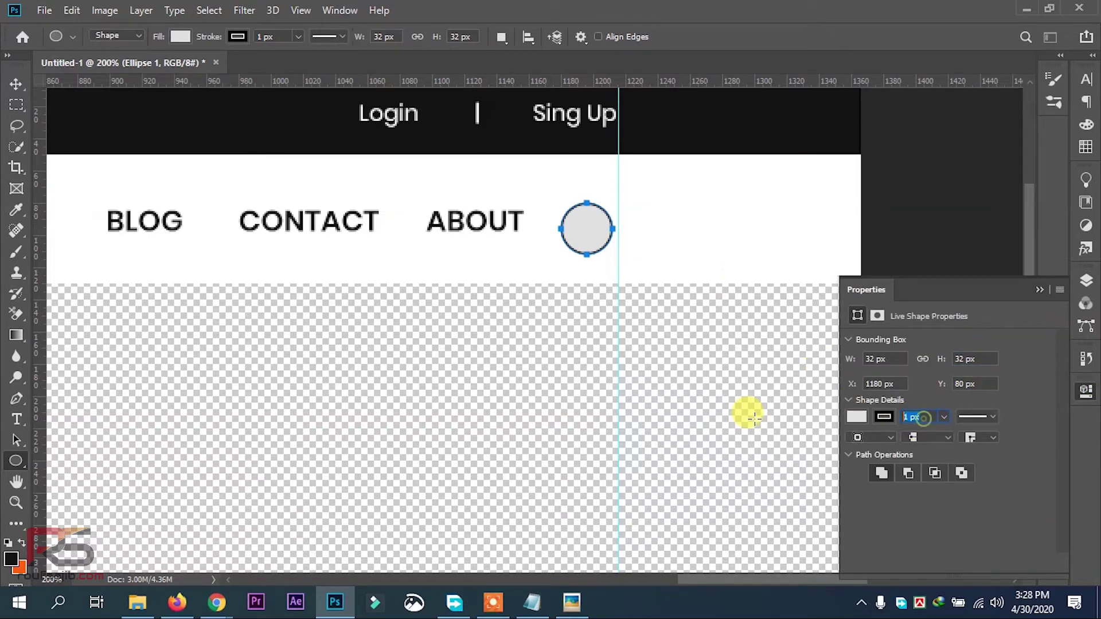
{"action": "left_click", "coordinate": [16, 84]}
{"action": "left_click_drag", "start_coordinate": [578, 231], "coordinate": [618, 229]}
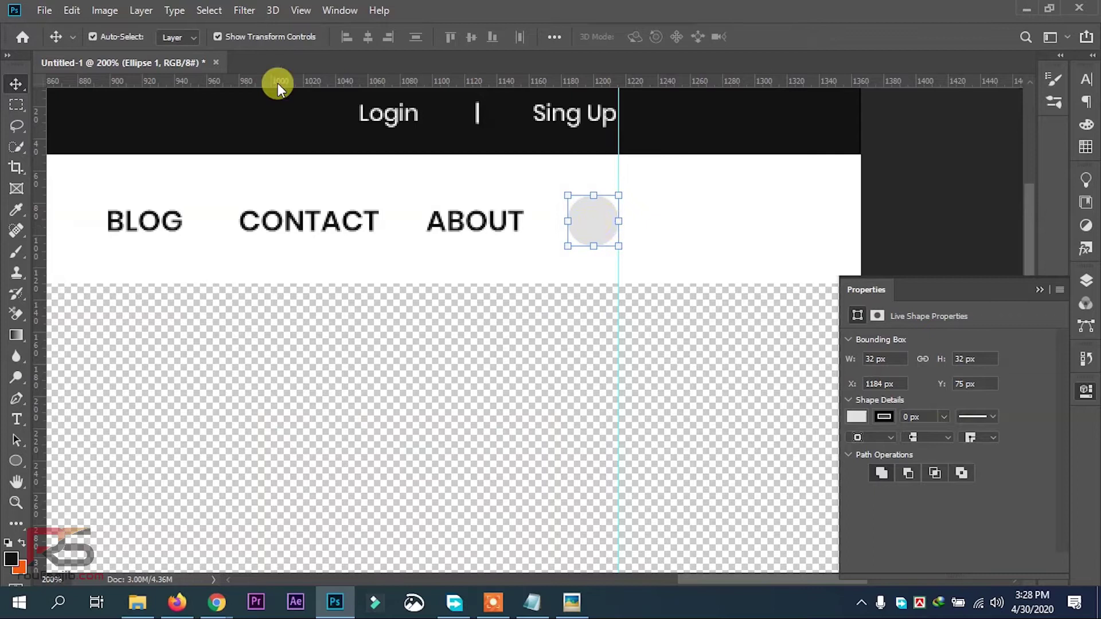
Step: Place a small magnifying-glass icon on the grey circle and align both by their vertical and horizontal centers
{"action": "left_click_drag", "start_coordinate": [430, 477], "coordinate": [600, 215]}
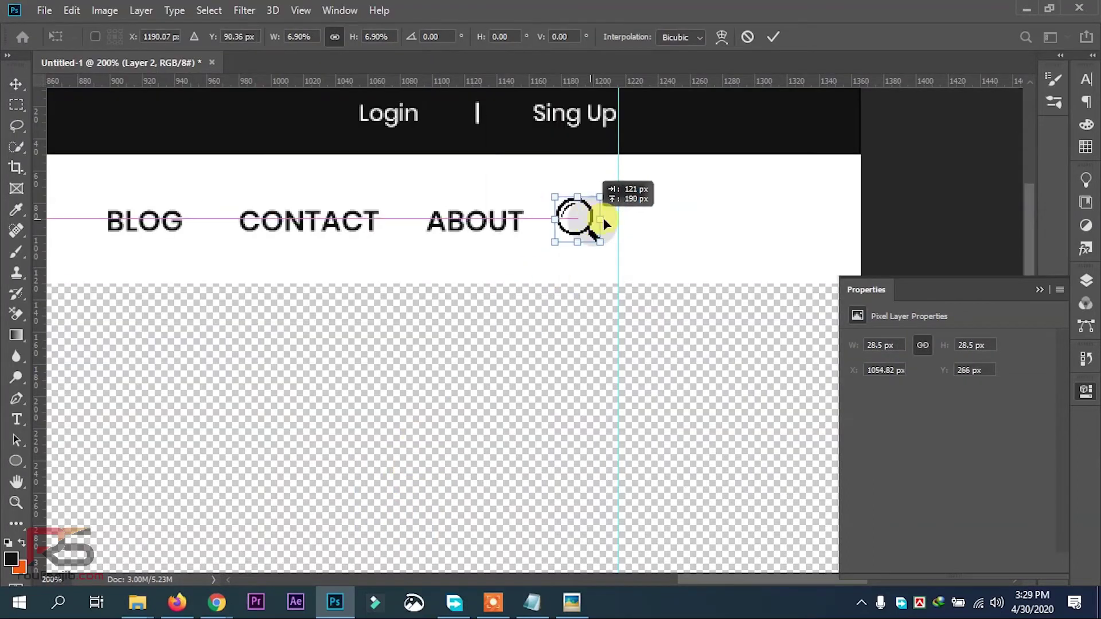
{"action": "key", "text": "Return"}
{"action": "left_click", "coordinate": [599, 226]}
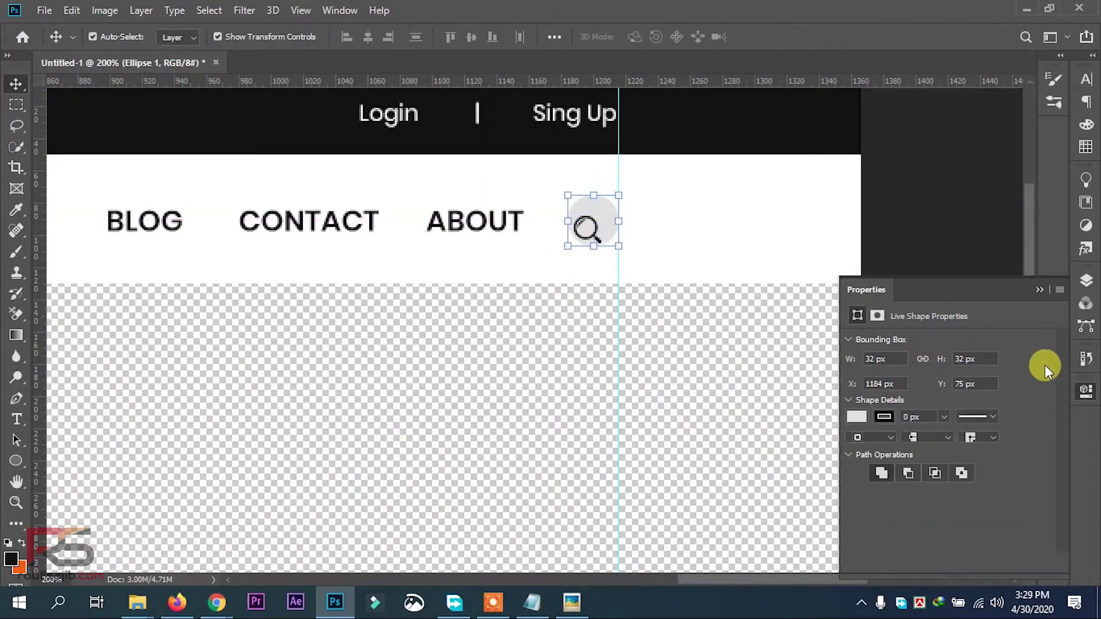
{"action": "left_click", "coordinate": [1085, 280]}
{"action": "left_click", "coordinate": [982, 395], "text": "ctrl"}
{"action": "left_click", "coordinate": [471, 37]}
{"action": "left_click", "coordinate": [369, 37]}
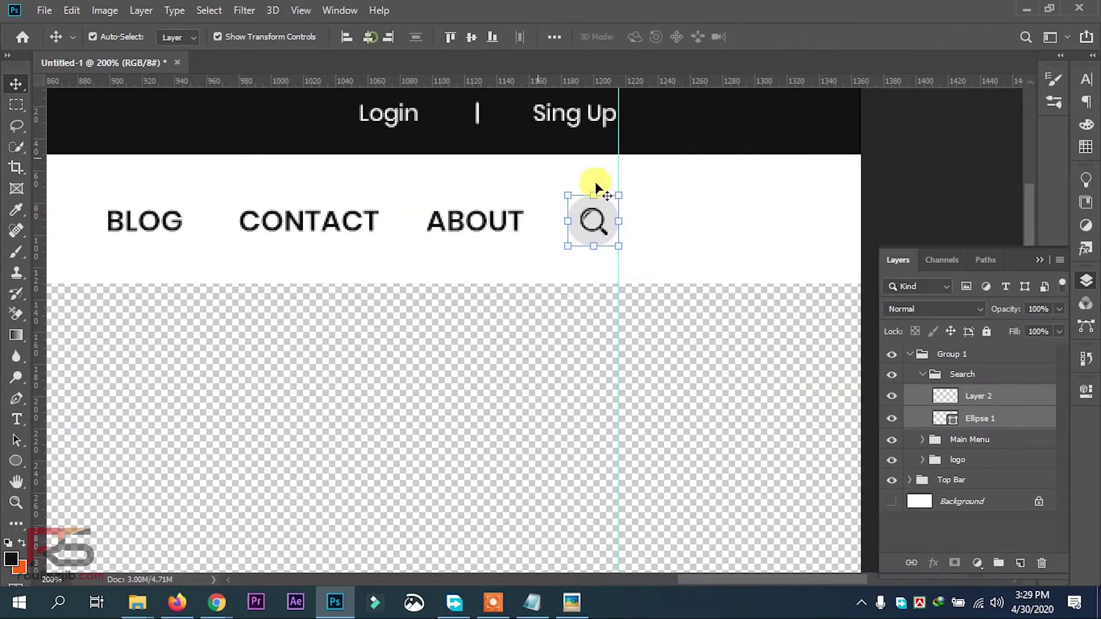
Step: Add a Drop Shadow effect to the grey circle with a distance of 2 px and a size of 9 px
{"action": "double_click", "coordinate": [1007, 418]}
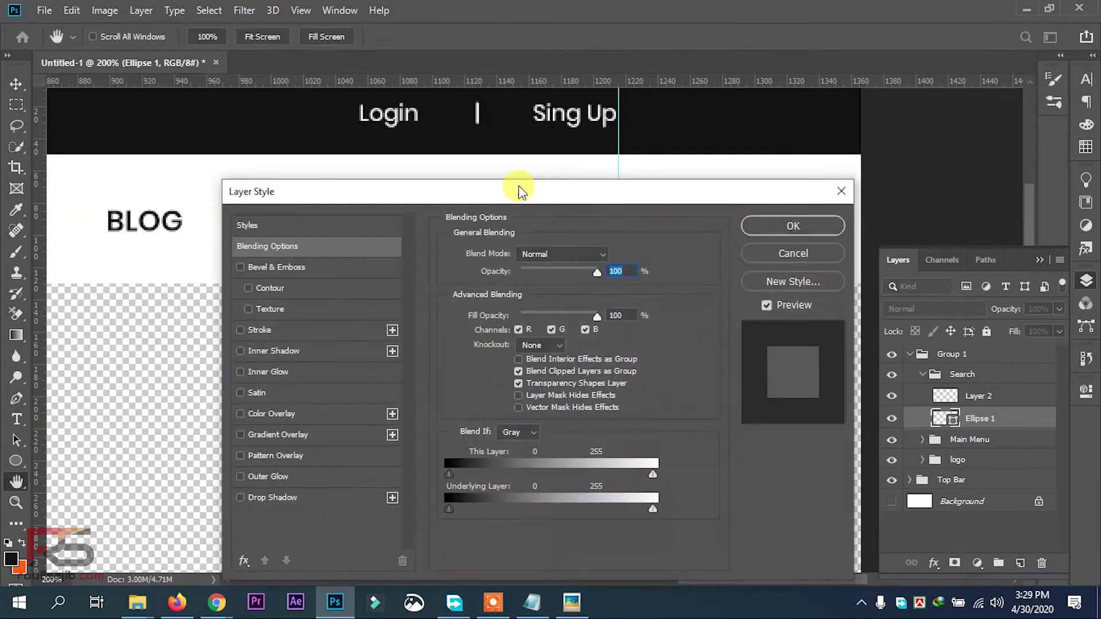
{"action": "mouse_move", "coordinate": [518, 189]}
{"action": "left_mouse_down"}
{"action": "mouse_move", "coordinate": [927, 168]}
{"action": "mouse_move", "coordinate": [996, 142]}
{"action": "mouse_move", "coordinate": [913, 151]}
{"action": "mouse_move", "coordinate": [656, 129]}
{"action": "mouse_move", "coordinate": [631, 157]}
{"action": "mouse_move", "coordinate": [352, 106]}
{"action": "left_mouse_up"}
{"action": "left_click_drag", "start_coordinate": [457, 168], "coordinate": [506, 153]}
{"action": "left_click", "coordinate": [422, 455]}
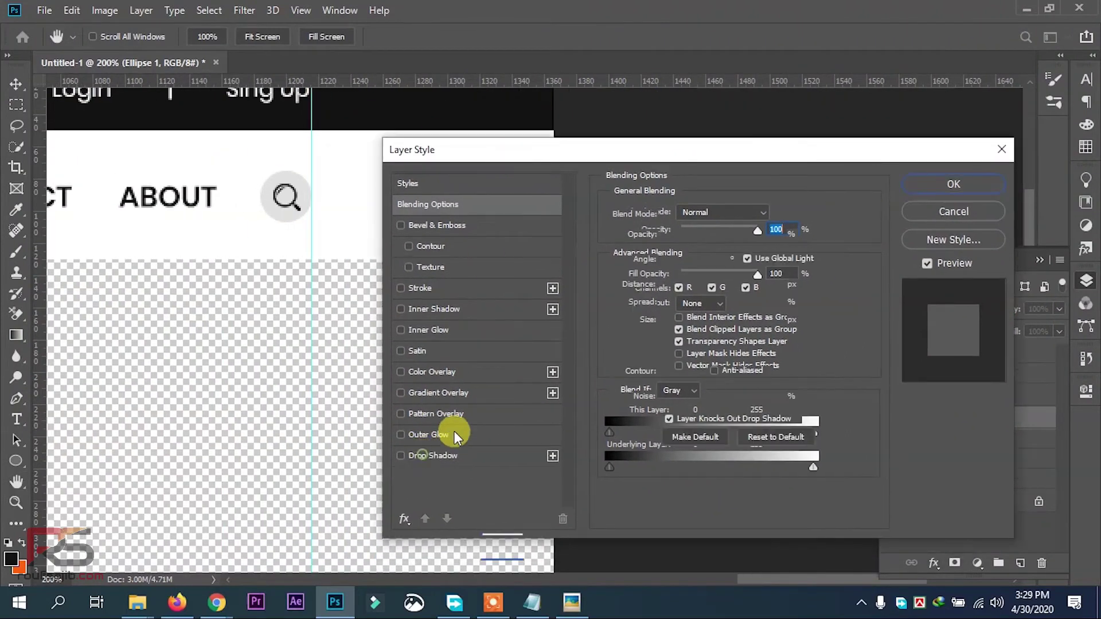
{"action": "left_click_drag", "start_coordinate": [675, 287], "coordinate": [669, 325]}
{"action": "left_click_drag", "start_coordinate": [679, 320], "coordinate": [673, 321]}
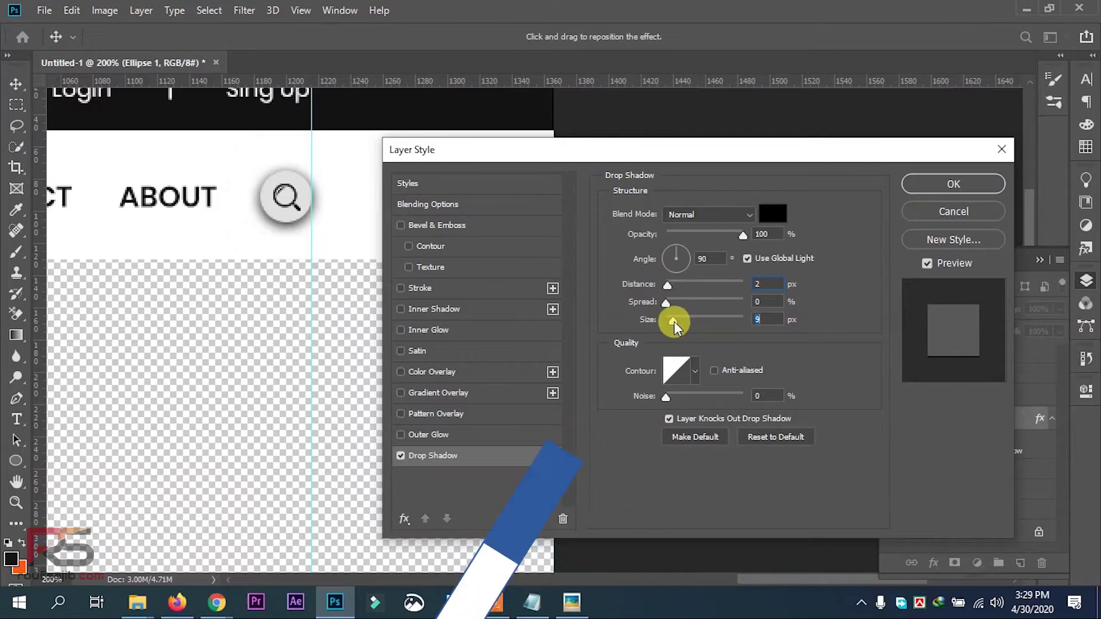
Step: Reduce the circle's drop shadow to 10% opacity and a size of 3 px, and apply the layer style
{"action": "left_click_drag", "start_coordinate": [745, 237], "coordinate": [683, 235]}
{"action": "left_click", "coordinate": [763, 315]}
{"action": "key", "text": "Down"}
{"action": "key", "text": "Down"}
{"action": "key", "text": "Down"}
{"action": "key", "text": "Down"}
{"action": "key", "text": "Down"}
{"action": "key", "text": "Up"}
{"action": "key", "text": "Up"}
{"action": "left_click_drag", "start_coordinate": [682, 235], "coordinate": [675, 235]}
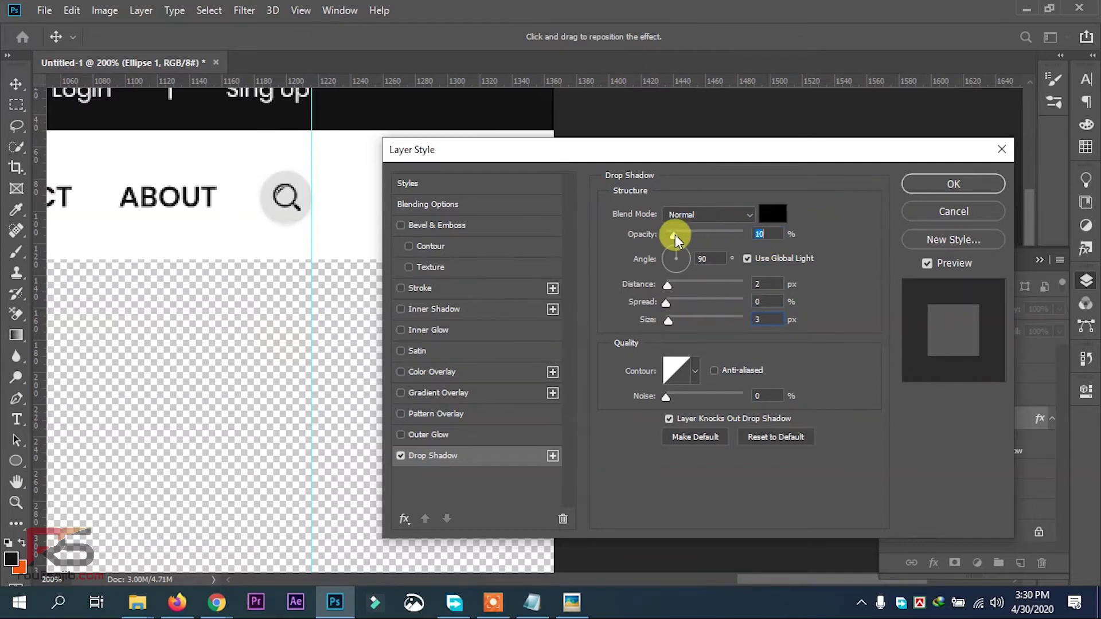
{"action": "left_click", "coordinate": [921, 184]}
Step: Examine the search icon's look within the whole header with the interface panels hidden
{"action": "left_click", "coordinate": [16, 104]}
{"action": "key", "text": "v"}
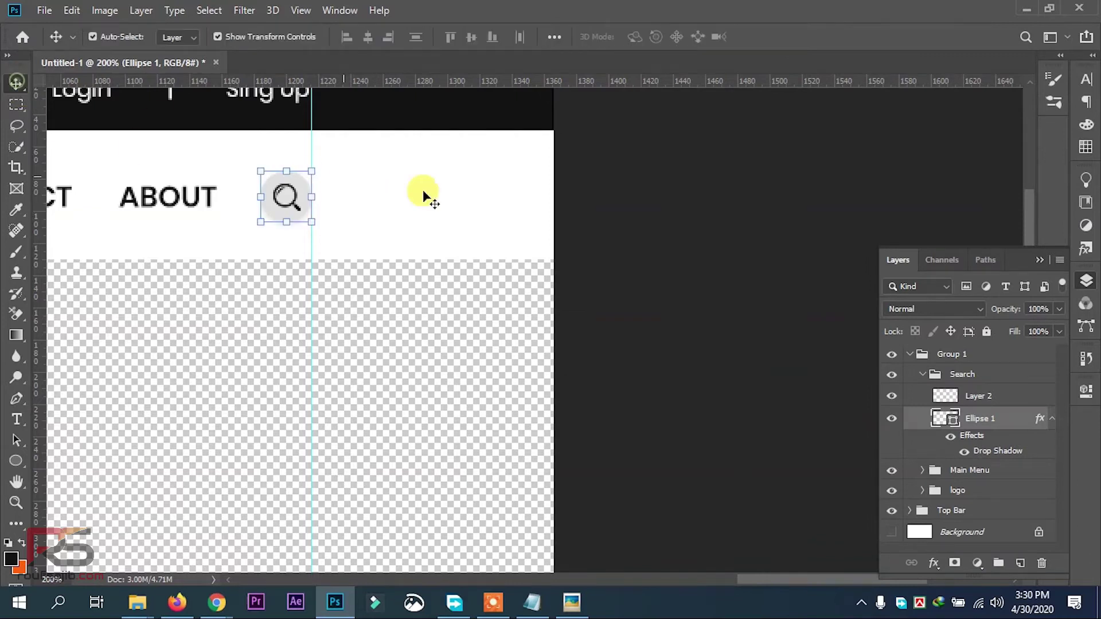
{"action": "left_click", "coordinate": [387, 268]}
{"action": "key", "text": "Tab"}
{"action": "left_click", "coordinate": [349, 233], "text": "alt"}
{"action": "left_click", "coordinate": [349, 234], "text": "alt"}
{"action": "left_click_drag", "start_coordinate": [269, 175], "coordinate": [769, 265]}
{"action": "left_click", "coordinate": [831, 332], "text": "ctrl"}
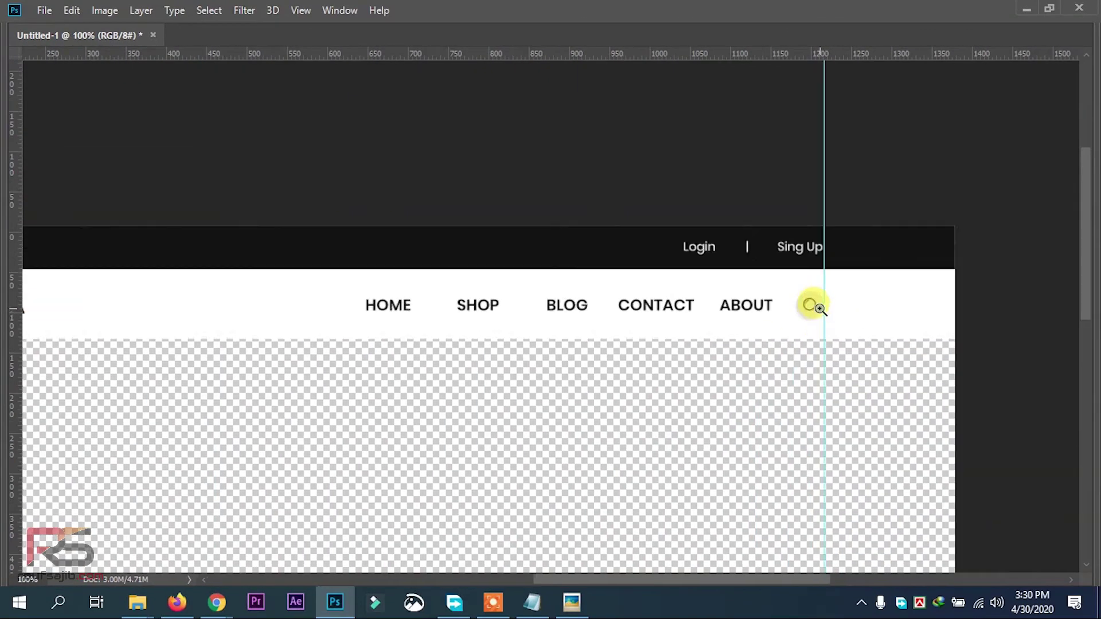
{"action": "left_click", "coordinate": [819, 309], "text": "ctrl"}
{"action": "key", "text": "Tab"}
Step: Collapse the Search group and scale its circle and magnifying glass down slightly together
{"action": "left_click", "coordinate": [1050, 418]}
{"action": "left_click", "coordinate": [962, 375]}
{"action": "left_click", "coordinate": [978, 398]}
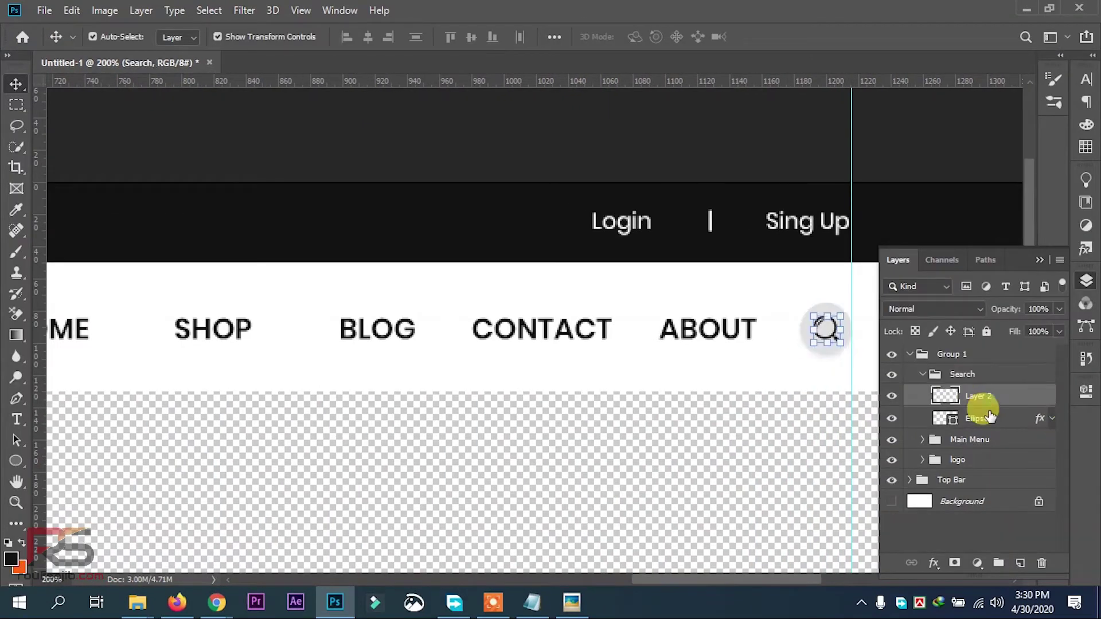
{"action": "left_click", "coordinate": [989, 416], "text": "shift"}
{"action": "left_click", "coordinate": [921, 376]}
{"action": "left_click_drag", "start_coordinate": [851, 304], "coordinate": [842, 311]}
{"action": "key", "text": "Return"}
Step: Move the white bar's rectangle out of the logo group so it sits directly below that group in Group 1
{"action": "left_click", "coordinate": [962, 409], "text": "shift"}
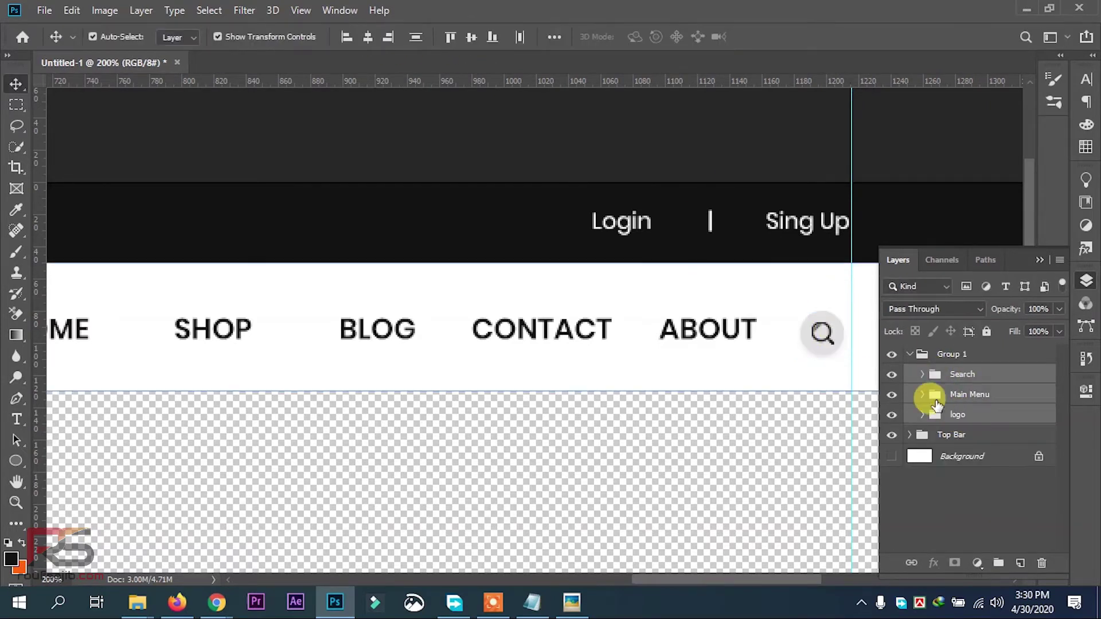
{"action": "key", "text": "ctrl+minus"}
{"action": "key", "text": "ctrl+minus"}
{"action": "key", "text": "ctrl+minus"}
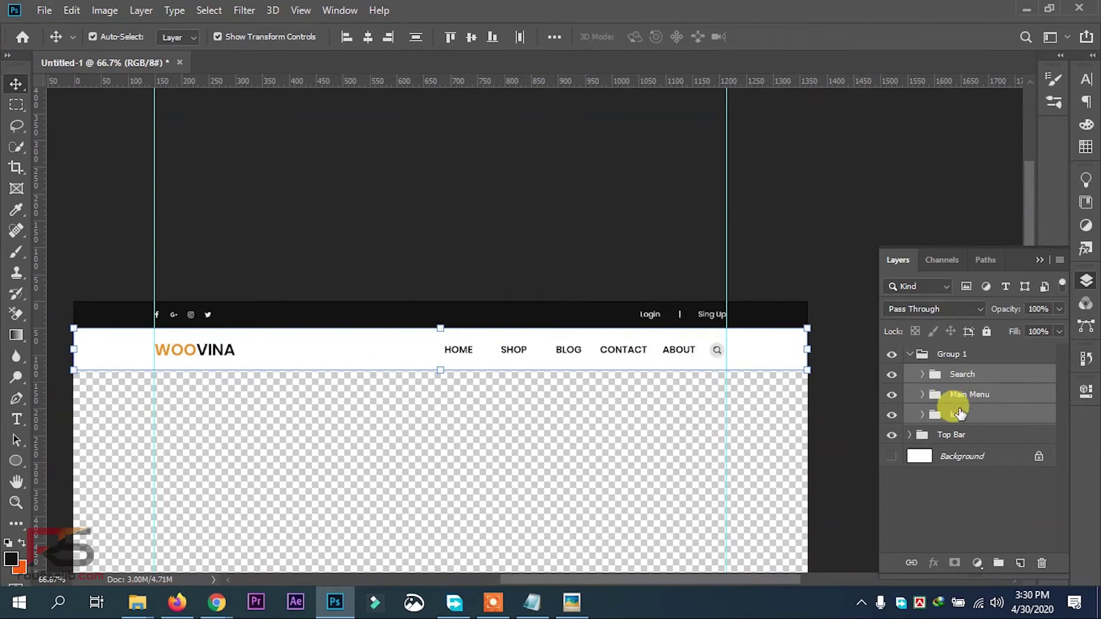
{"action": "left_click", "coordinate": [922, 416]}
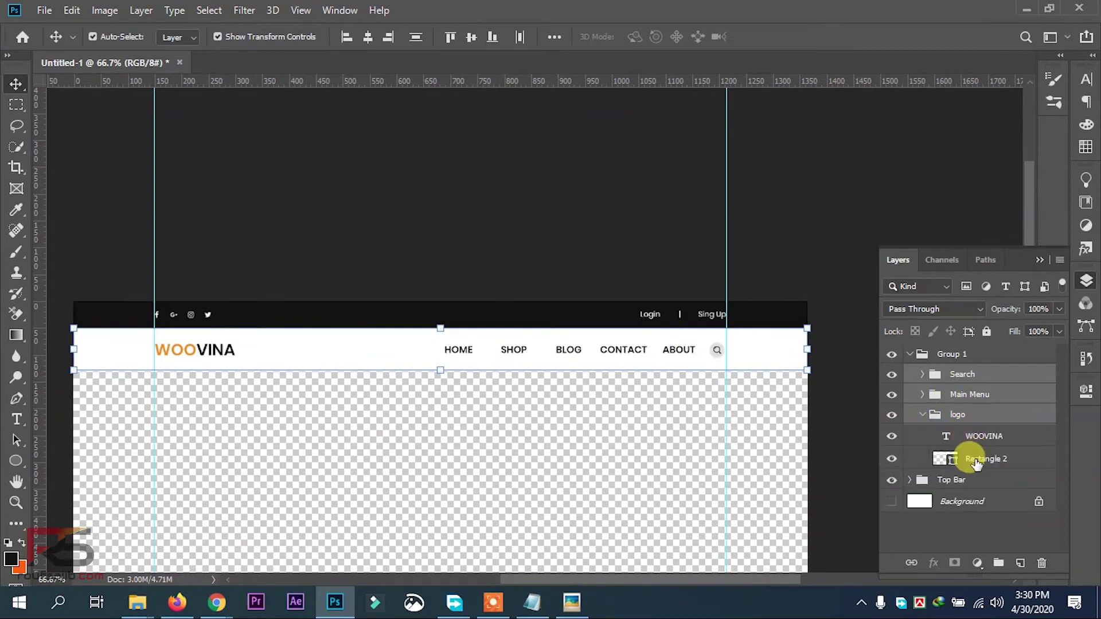
{"action": "left_click", "coordinate": [954, 457]}
{"action": "left_click", "coordinate": [921, 416]}
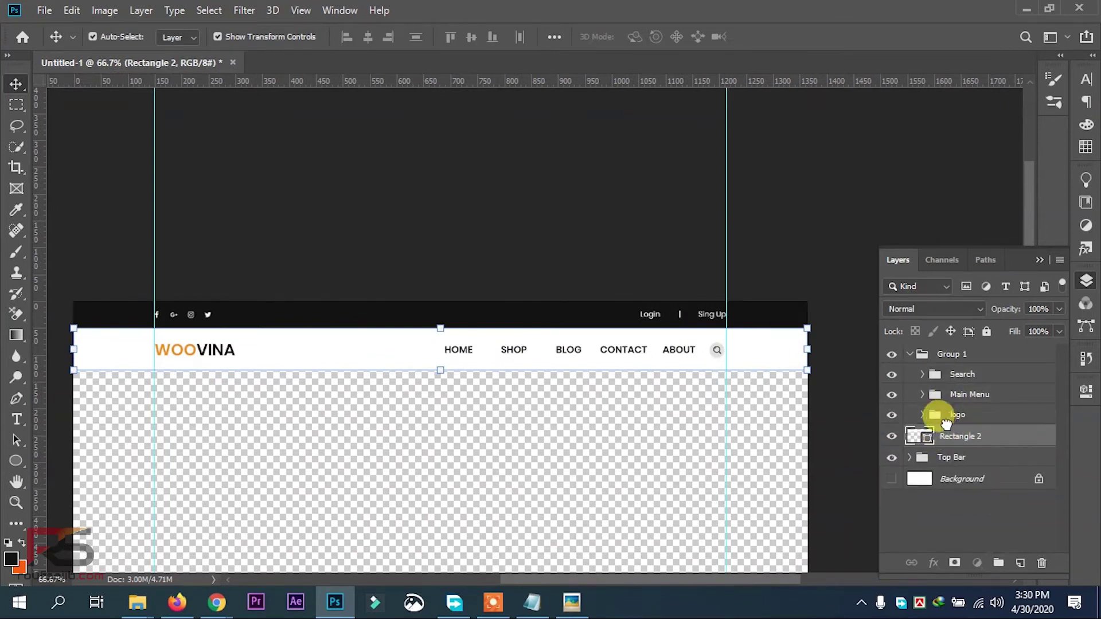
Step: Align the Search, Main Menu and logo groups vertically with the white menu bar and check the search icon's position
{"action": "left_click", "coordinate": [956, 372], "text": "shift"}
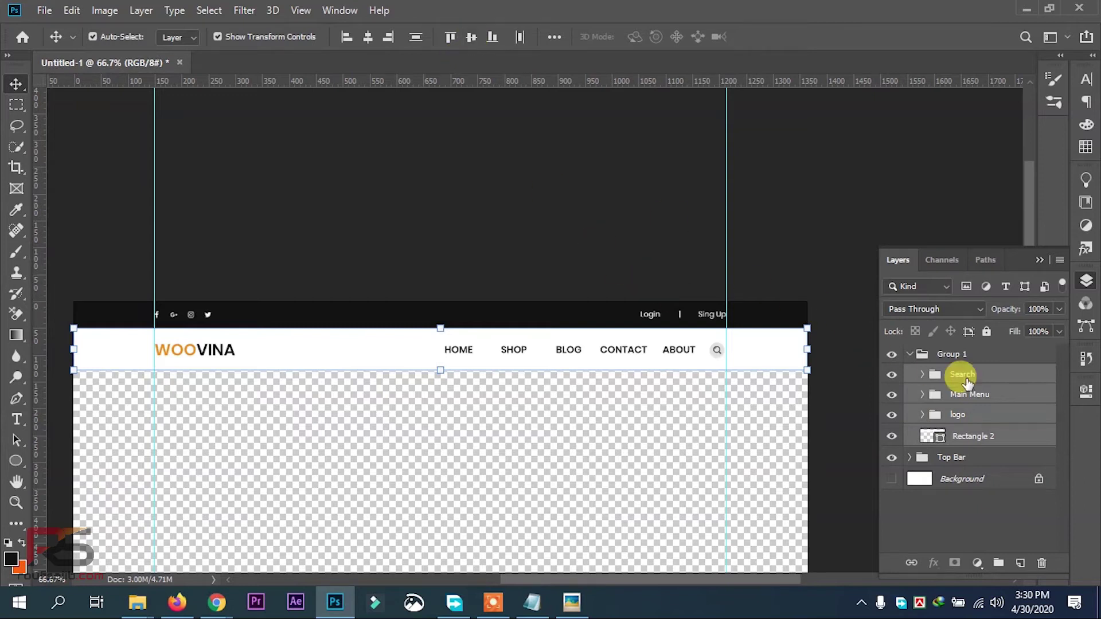
{"action": "left_click", "coordinate": [986, 379]}
{"action": "left_click", "coordinate": [978, 431], "text": "shift"}
{"action": "left_click", "coordinate": [976, 416]}
{"action": "left_click", "coordinate": [979, 378], "text": "shift"}
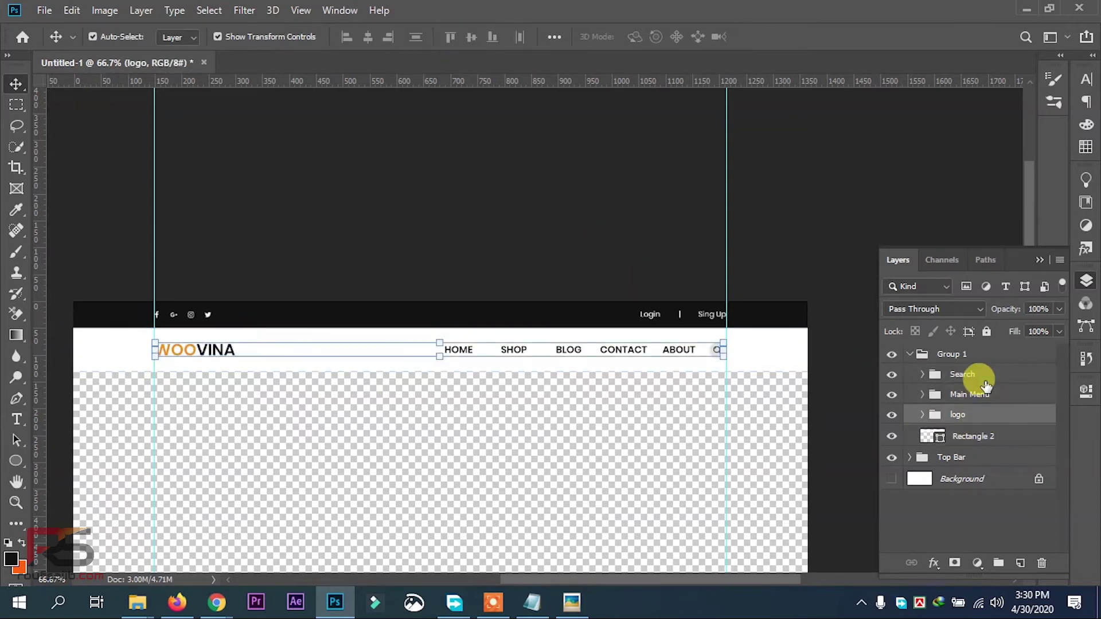
{"action": "key", "text": "ctrl+plus"}
{"action": "key", "text": "ctrl+plus"}
{"action": "key", "text": "ctrl+plus"}
{"action": "key", "text": "ctrl+plus"}
{"action": "left_click", "coordinate": [975, 373]}
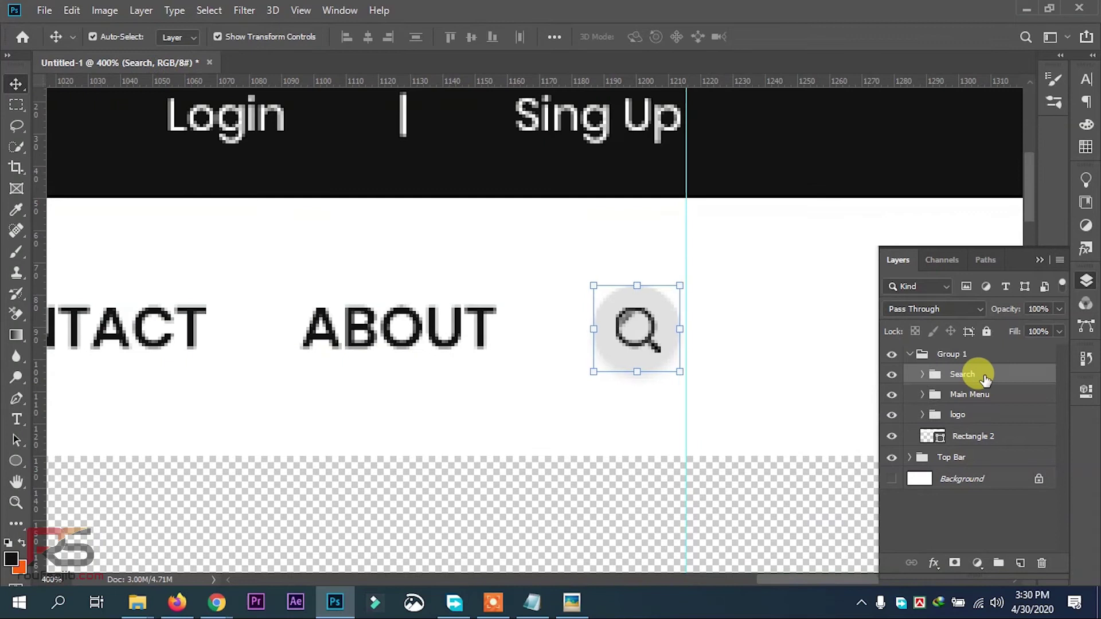
Step: Try adding a Color Overlay effect to the magnifying glass layer in the Search group
{"action": "key", "text": "ctrl+minus"}
{"action": "key", "text": "ctrl+minus"}
{"action": "key", "text": "ctrl+minus"}
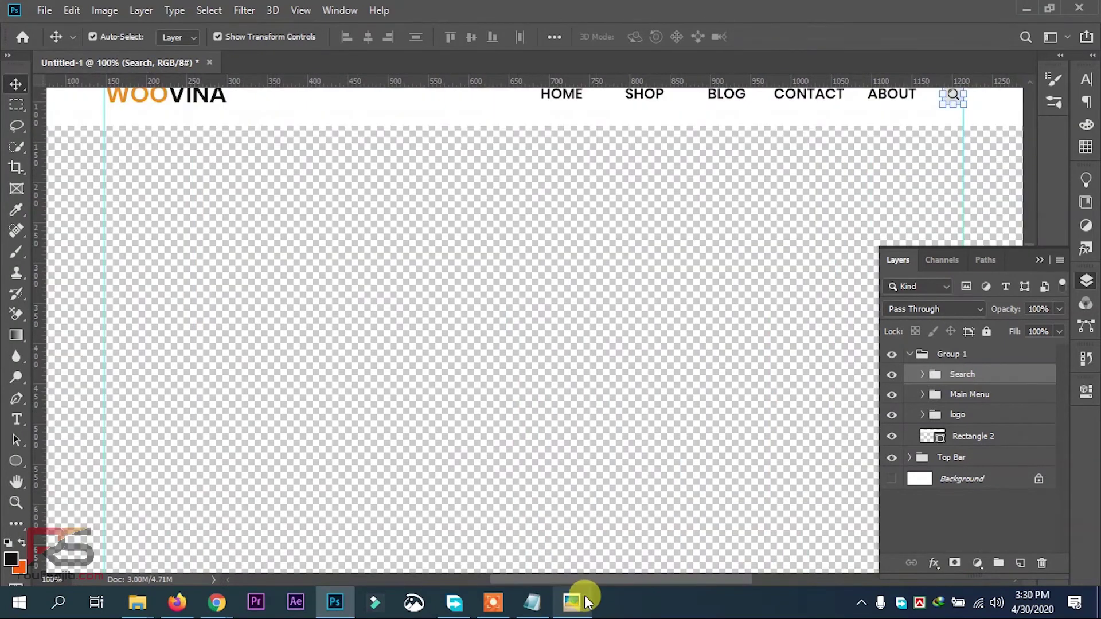
{"action": "left_click_drag", "start_coordinate": [769, 410], "coordinate": [607, 467]}
{"action": "left_click", "coordinate": [639, 430]}
{"action": "left_click", "coordinate": [958, 375]}
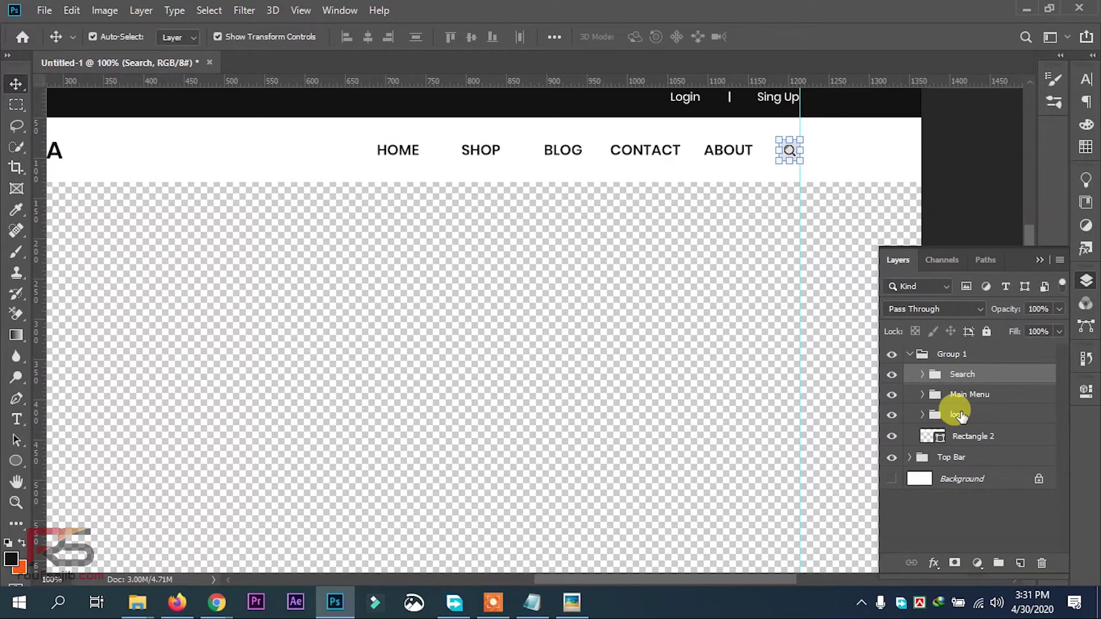
{"action": "left_click", "coordinate": [925, 376]}
{"action": "left_click", "coordinate": [1000, 418]}
{"action": "double_click", "coordinate": [1014, 394]}
{"action": "left_click", "coordinate": [401, 372]}
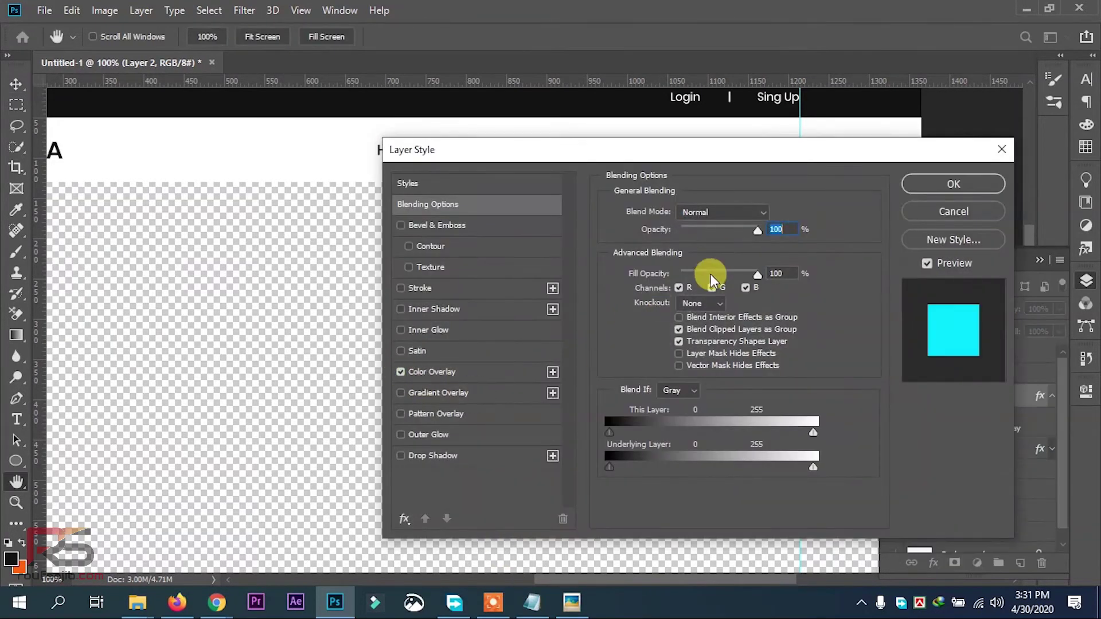
Step: Try e98f21 as the magnifying glass's overlay colour and undo the change
{"action": "left_click", "coordinate": [453, 370]}
{"action": "left_click", "coordinate": [536, 600]}
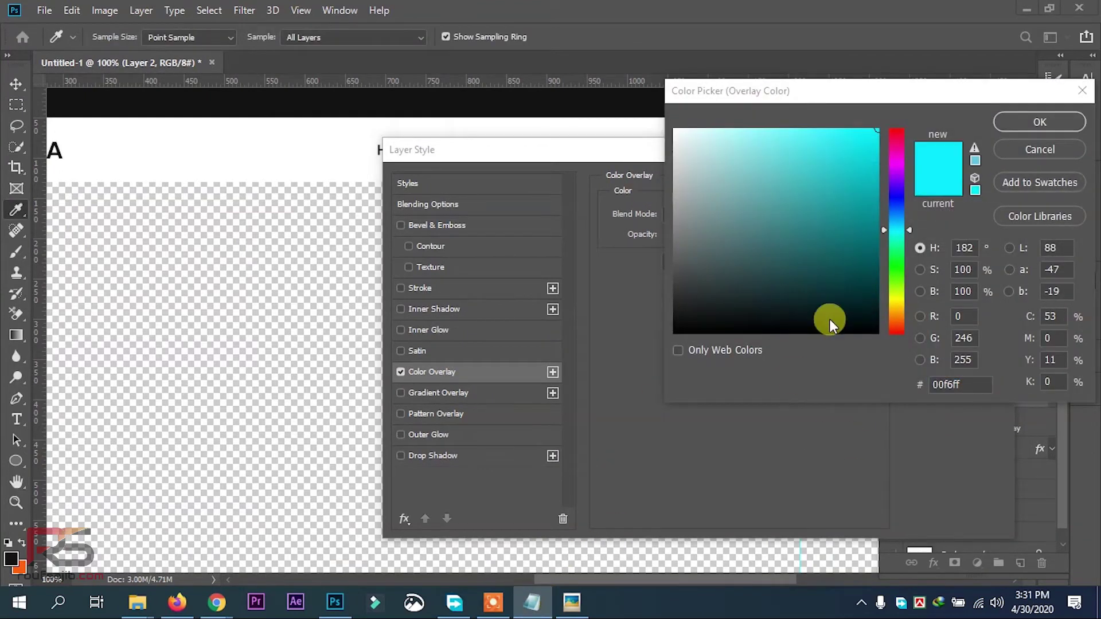
{"action": "double_click", "coordinate": [934, 379]}
{"action": "type", "text": "e98f21"}
{"action": "left_click", "coordinate": [1036, 116]}
{"action": "left_click", "coordinate": [954, 184]}
{"action": "left_click", "coordinate": [760, 285]}
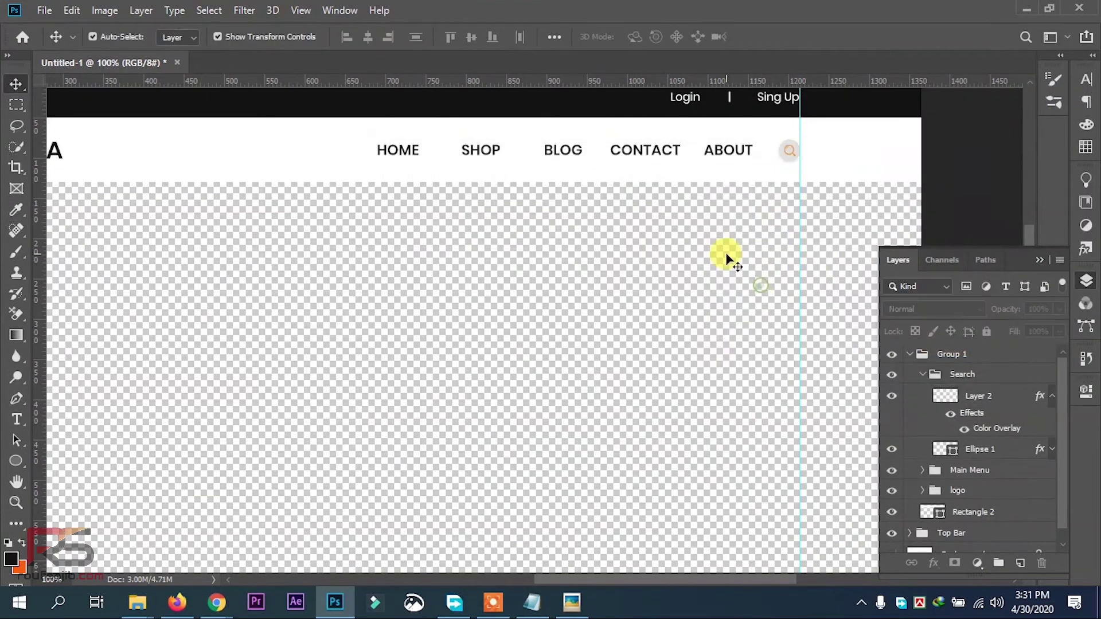
{"action": "key", "text": "ctrl+z"}
{"action": "left_click", "coordinate": [789, 153]}
Step: Rename the collapsed Group 1 as Menu Bar and add a new group named Headar Section above it
{"action": "left_click", "coordinate": [588, 285], "text": "ctrl+alt"}
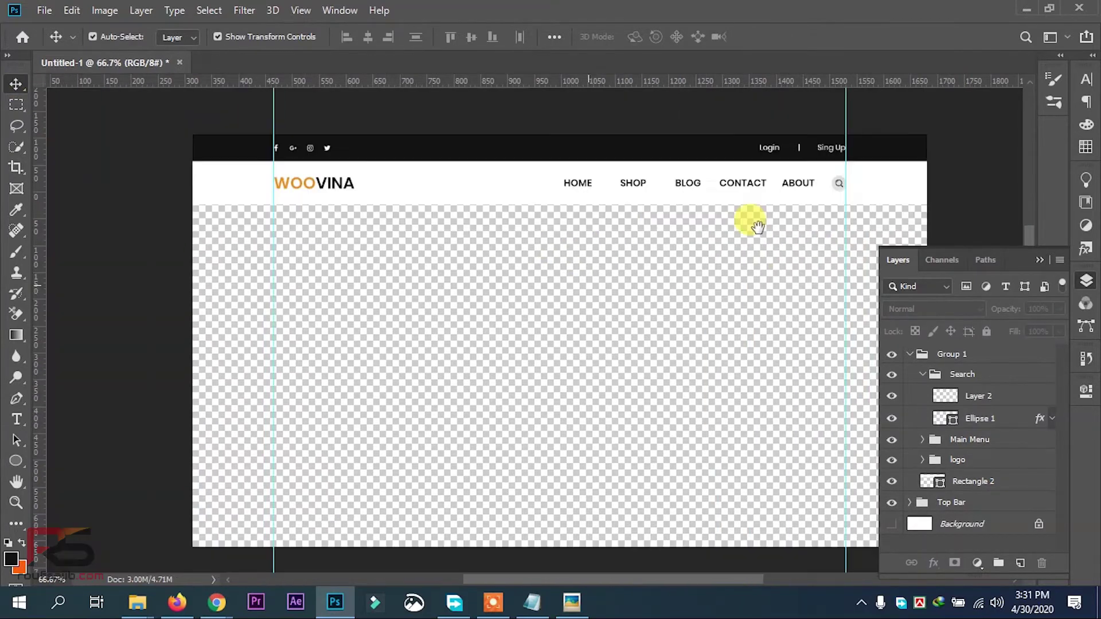
{"action": "left_click", "coordinate": [921, 373]}
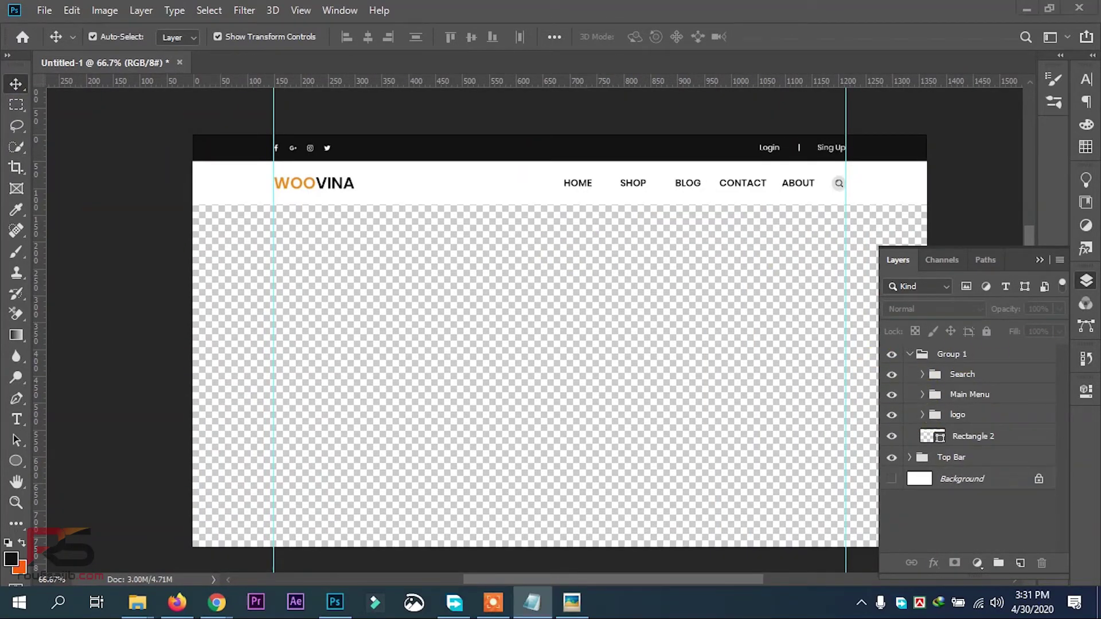
{"action": "left_click", "coordinate": [910, 354]}
{"action": "double_click", "coordinate": [951, 354]}
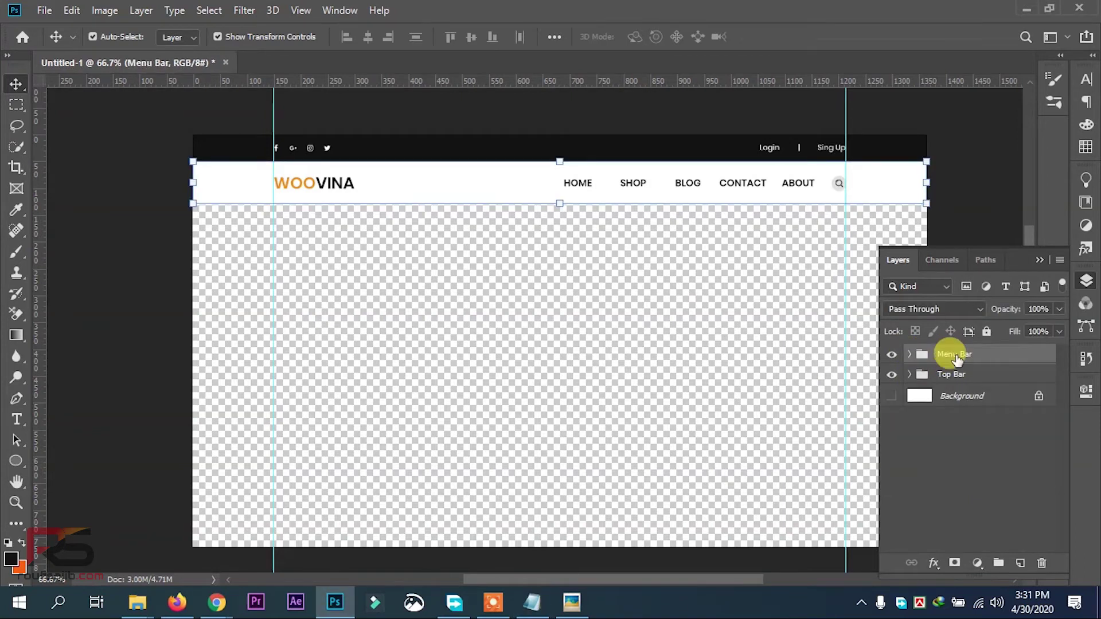
{"action": "left_click", "coordinate": [998, 563]}
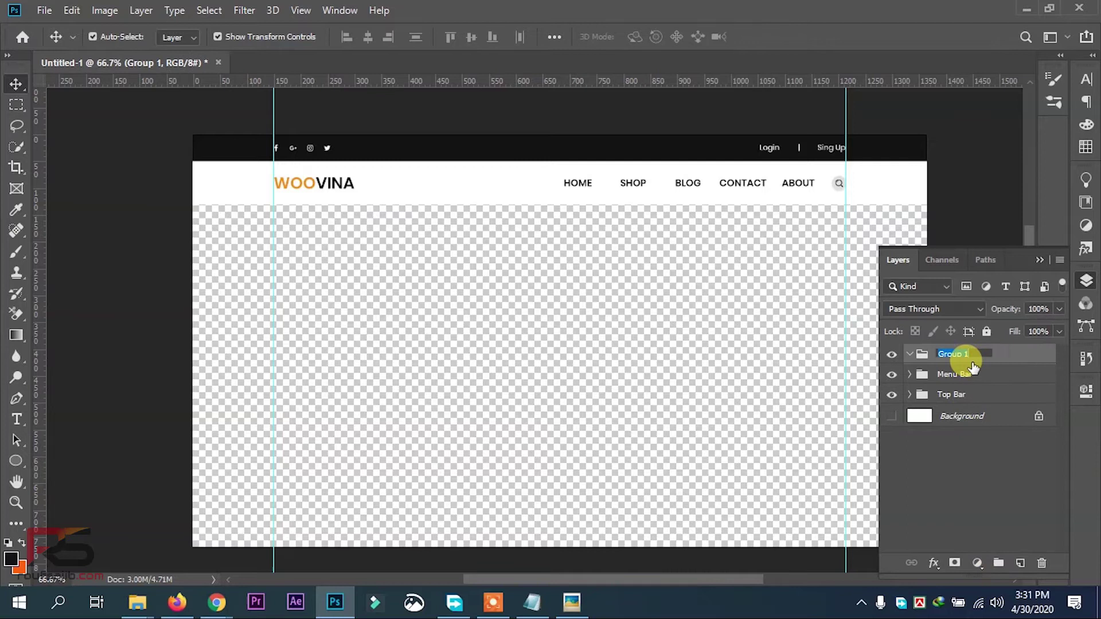
{"action": "type", "text": "Headar Section"}
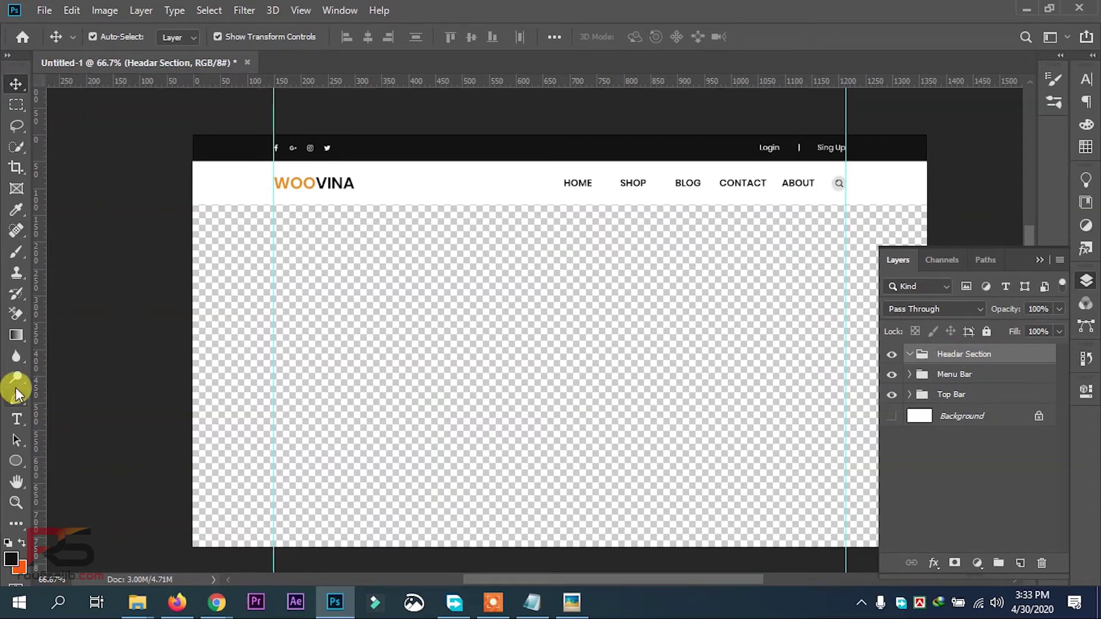
Step: Draw a rectangle about 1386 by 641 px below the menu bar with a light grey fill and 0 px stroke
{"action": "left_click", "coordinate": [17, 460]}
{"action": "left_click_drag", "start_coordinate": [185, 203], "coordinate": [929, 547]}
{"action": "key", "text": "v"}
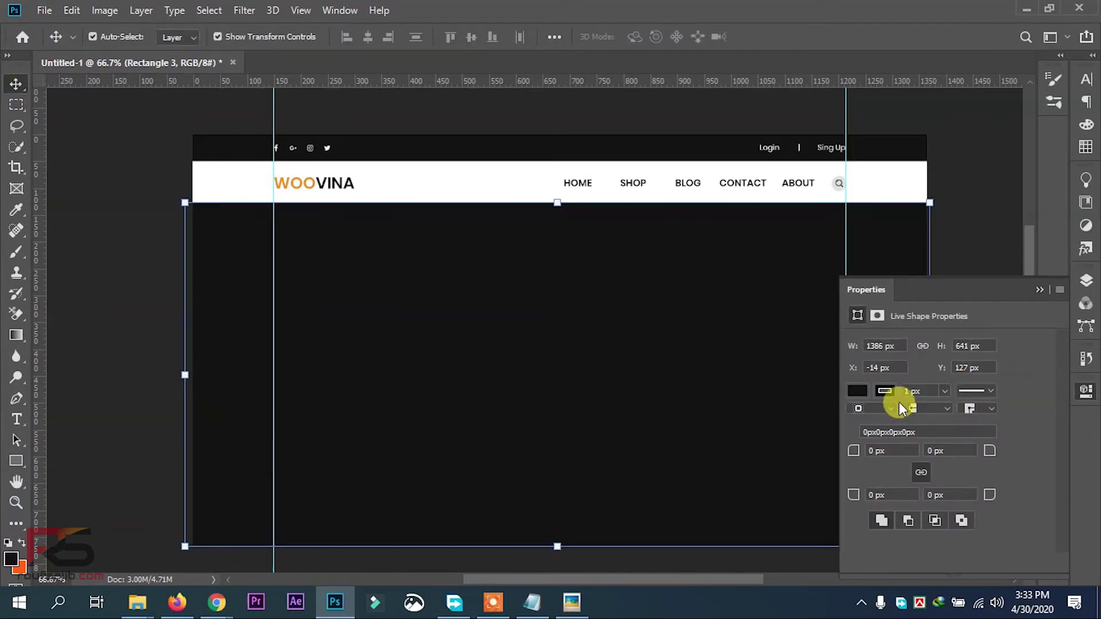
{"action": "left_click", "coordinate": [850, 391]}
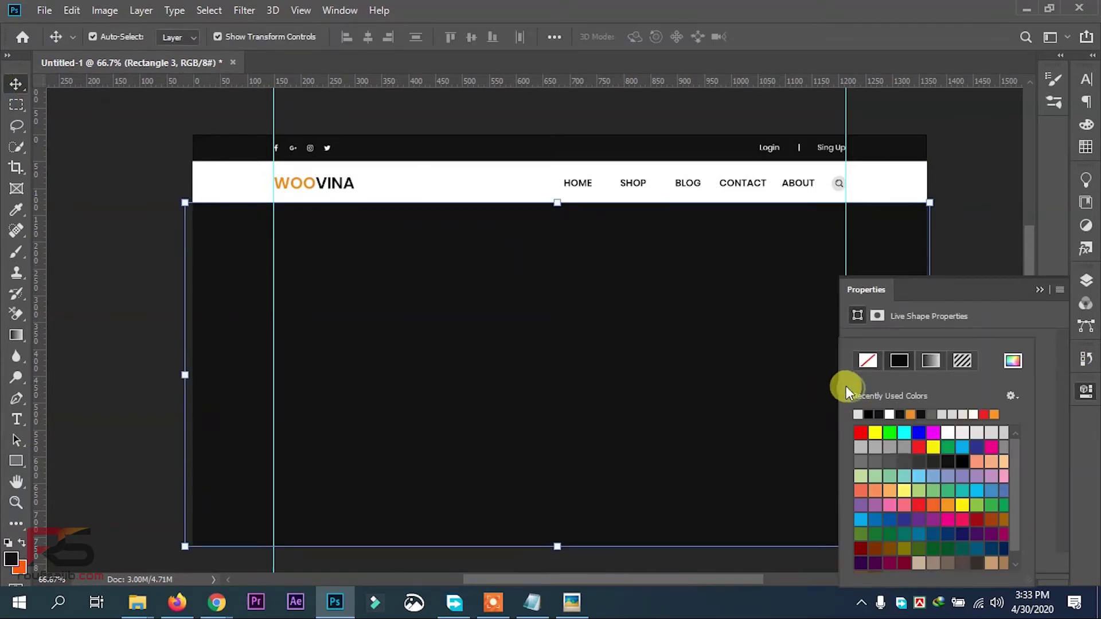
{"action": "left_click", "coordinate": [1002, 361]}
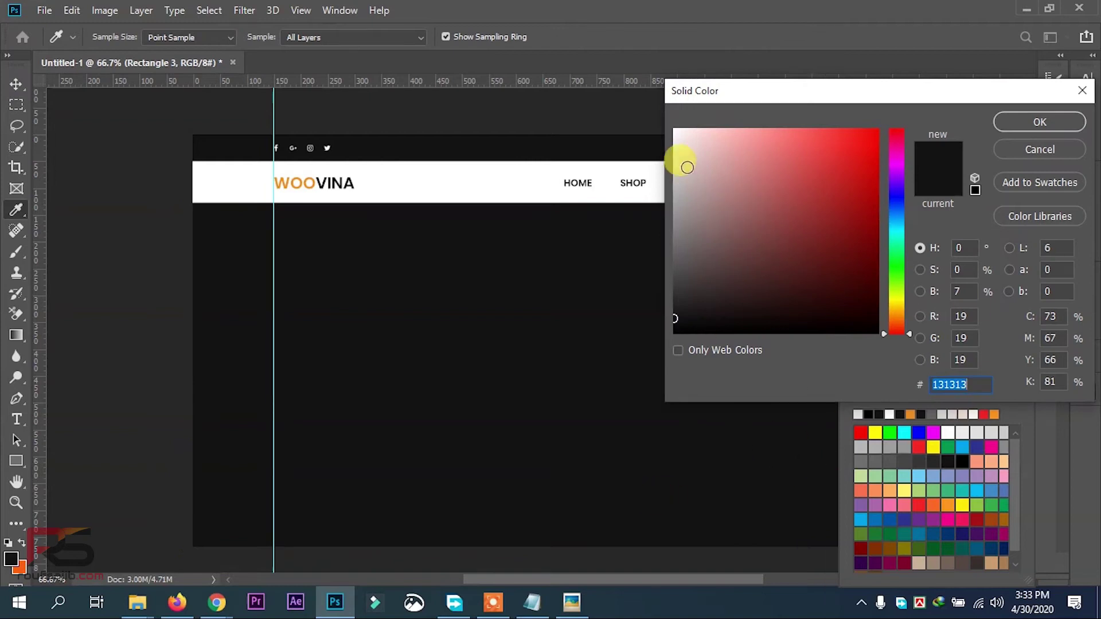
{"action": "left_click", "coordinate": [675, 148]}
{"action": "left_click", "coordinate": [1001, 123]}
Step: Reposition and resize the grey rectangle to about 1367 by 643 px so it fills the canvas below the menu bar
{"action": "mouse_move", "coordinate": [477, 261]}
{"action": "left_mouse_down"}
{"action": "mouse_move", "coordinate": [512, 269]}
{"action": "mouse_move", "coordinate": [498, 266]}
{"action": "left_mouse_up"}
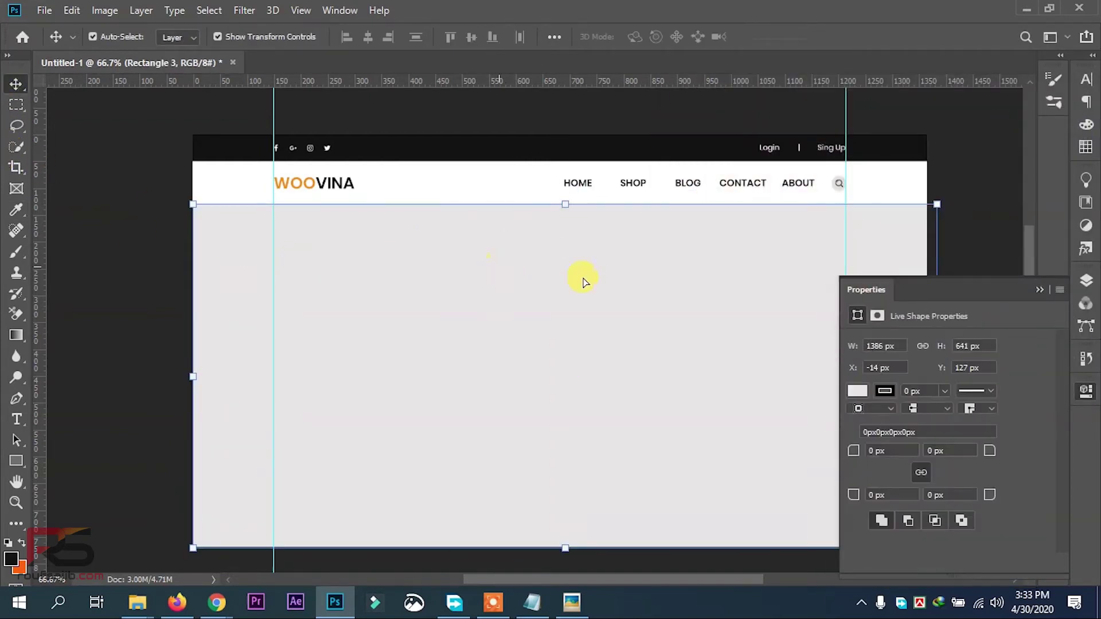
{"action": "left_click", "coordinate": [943, 232]}
{"action": "left_click_drag", "start_coordinate": [938, 243], "coordinate": [926, 240]}
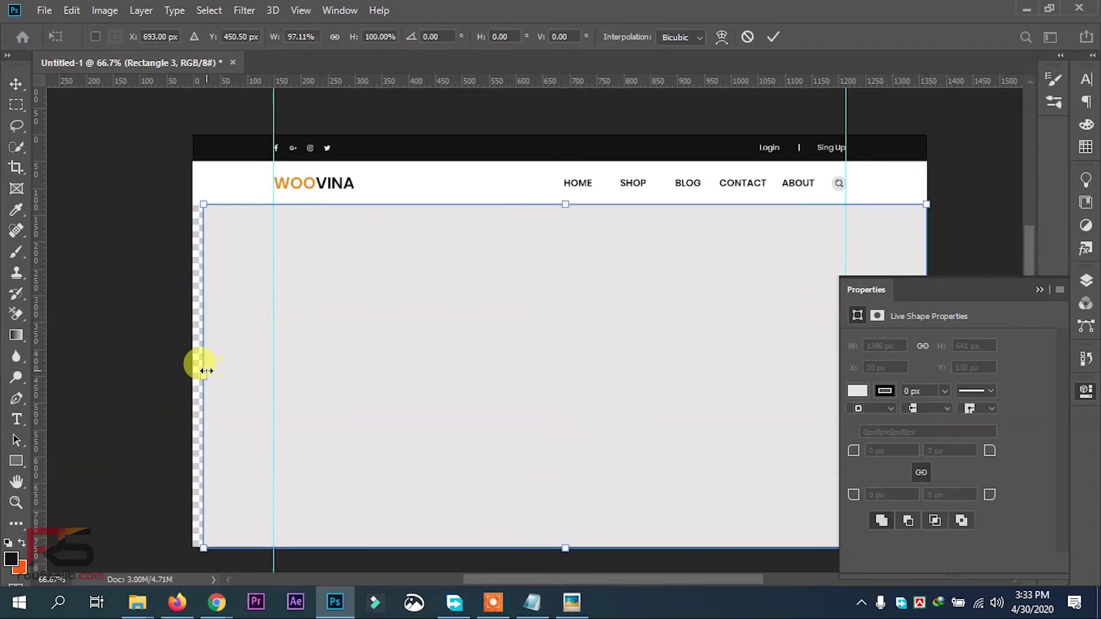
{"action": "left_click_drag", "start_coordinate": [206, 371], "coordinate": [195, 375]}
{"action": "left_click_drag", "start_coordinate": [554, 553], "coordinate": [555, 549]}
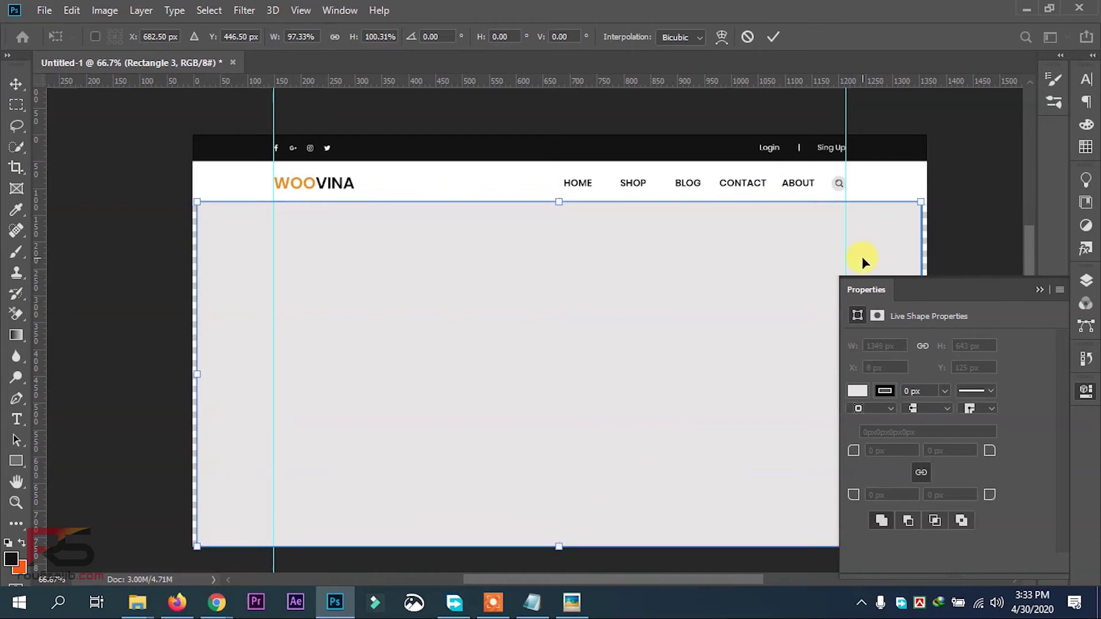
{"action": "left_click_drag", "start_coordinate": [927, 242], "coordinate": [933, 241]}
{"action": "key", "text": "Return"}
{"action": "left_click", "coordinate": [120, 251]}
{"action": "left_click", "coordinate": [498, 328]}
{"action": "left_click", "coordinate": [151, 307]}
{"action": "left_click", "coordinate": [622, 377]}
Step: Open the armchair photo 250657-P419JP-156.jpg in its own document
{"action": "left_click", "coordinate": [44, 9]}
{"action": "left_click", "coordinate": [54, 41]}
{"action": "double_click", "coordinate": [216, 113]}
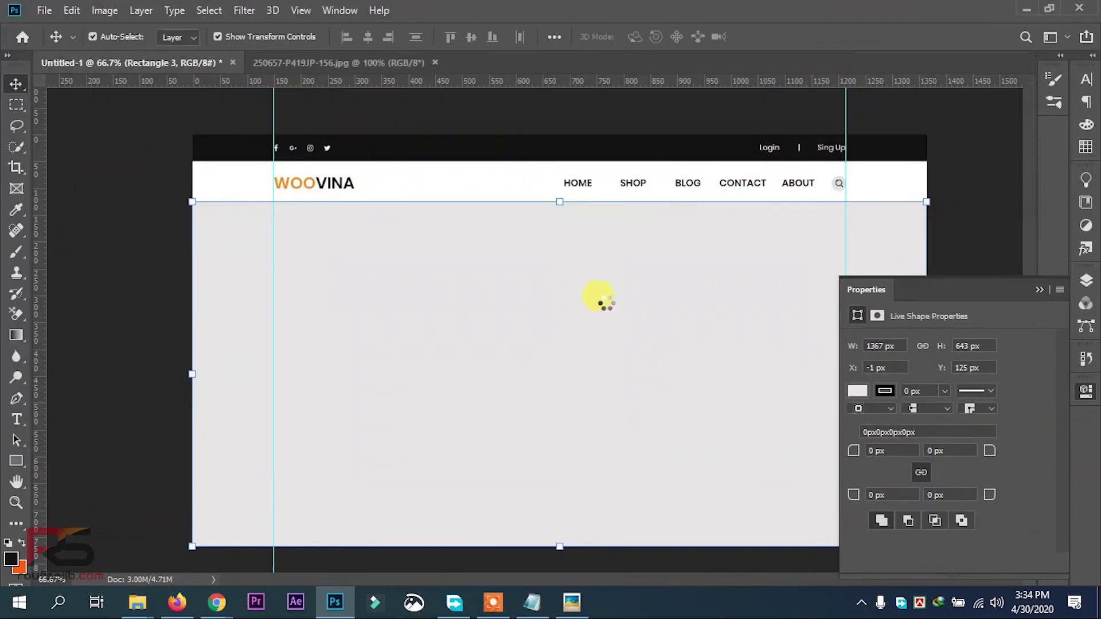
Step: Start a Pen tool path around the armchair's front left leg and up the outer side of its left armrest
{"action": "key", "text": "p"}
{"action": "scroll", "coordinate": [533, 503], "scroll_direction": "up", "scroll_amount": 1}
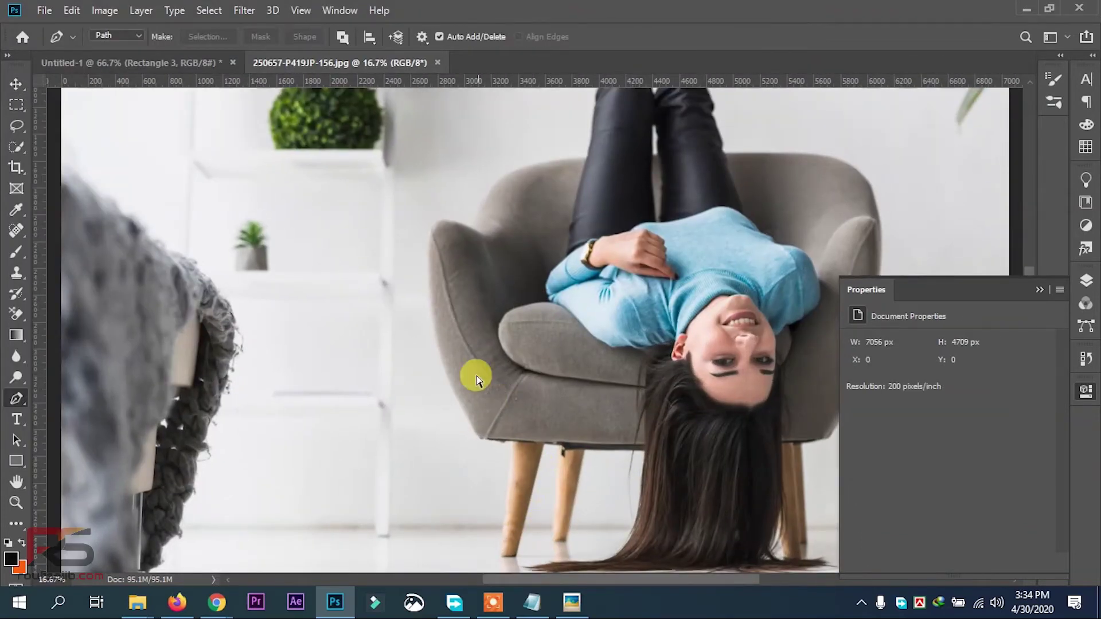
{"action": "scroll", "coordinate": [476, 379], "scroll_direction": "up", "scroll_amount": 2}
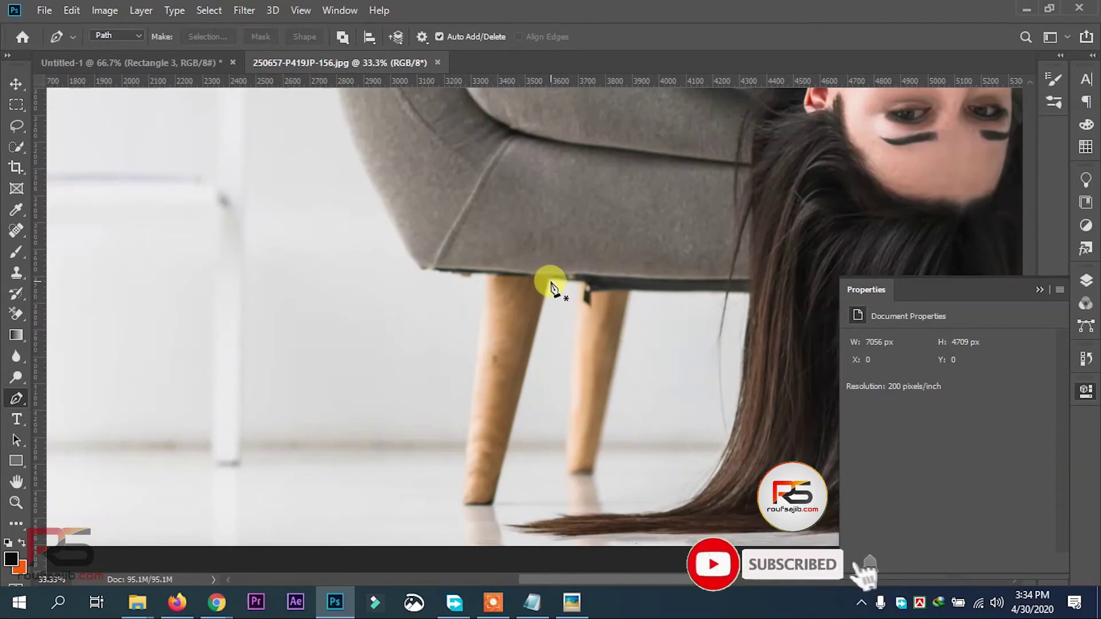
{"action": "left_click", "coordinate": [548, 278]}
{"action": "left_click", "coordinate": [504, 452]}
{"action": "left_click_drag", "start_coordinate": [428, 217], "coordinate": [440, 415]}
{"action": "left_click_drag", "start_coordinate": [329, 208], "coordinate": [326, 167]}
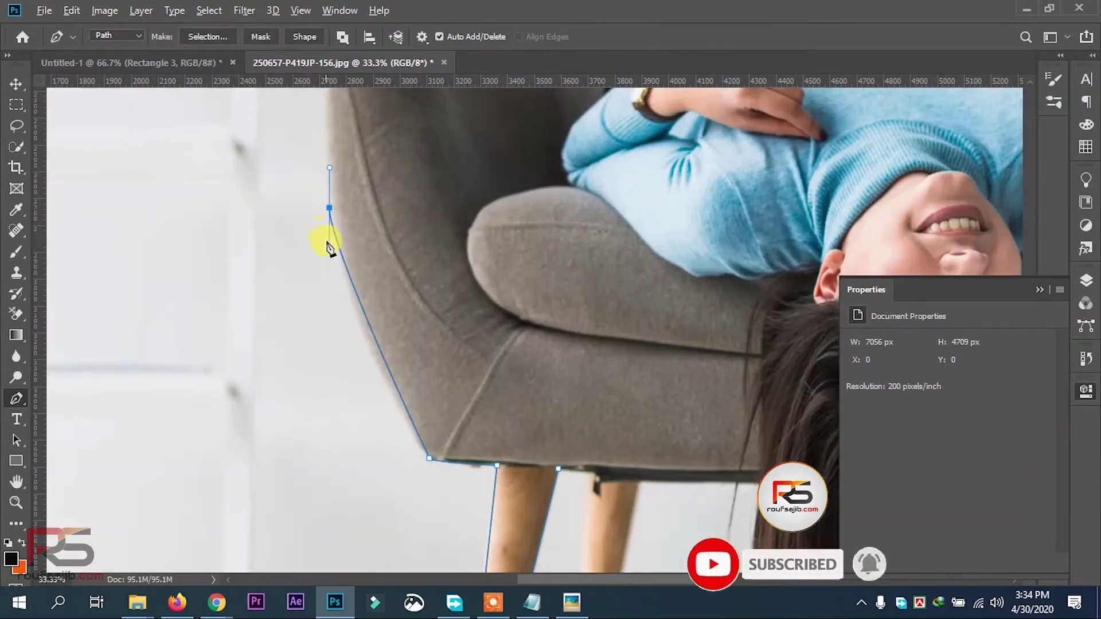
Step: Continue the path over the left armrest and along the backrest's top edge to the woman's legs
{"action": "left_click_drag", "start_coordinate": [330, 230], "coordinate": [367, 541]}
{"action": "left_click_drag", "start_coordinate": [412, 340], "coordinate": [492, 371]}
{"action": "left_click", "coordinate": [412, 339], "text": "alt"}
{"action": "left_click", "coordinate": [449, 352]}
{"action": "left_click_drag", "start_coordinate": [459, 338], "coordinate": [261, 421]}
{"action": "left_click_drag", "start_coordinate": [367, 314], "coordinate": [455, 306]}
{"action": "left_click", "coordinate": [367, 314], "text": "alt"}
{"action": "left_click", "coordinate": [481, 298]}
Step: Trace the path around the woman's knee, raised legs and shoe back down to the backrest
{"action": "scroll", "coordinate": [493, 219], "scroll_direction": "up", "scroll_amount": 1}
{"action": "left_click_drag", "start_coordinate": [493, 220], "coordinate": [351, 297]}
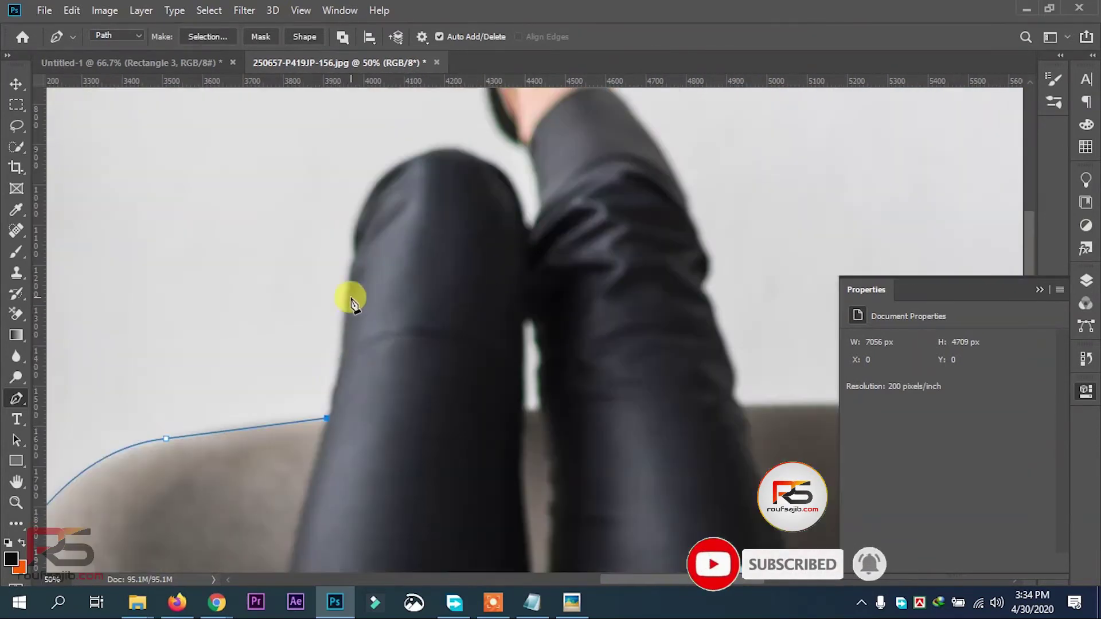
{"action": "left_click", "coordinate": [344, 357]}
{"action": "left_click", "coordinate": [355, 256]}
{"action": "left_click_drag", "start_coordinate": [425, 155], "coordinate": [508, 131]}
{"action": "left_click", "coordinate": [425, 155], "text": "alt"}
{"action": "left_click_drag", "start_coordinate": [562, 300], "coordinate": [567, 330]}
{"action": "left_click_drag", "start_coordinate": [574, 381], "coordinate": [435, 250]}
{"action": "left_click_drag", "start_coordinate": [521, 347], "coordinate": [504, 170]}
{"action": "left_click_drag", "start_coordinate": [525, 249], "coordinate": [514, 270]}
{"action": "left_click", "coordinate": [560, 359]}
{"action": "mouse_move", "coordinate": [554, 321]}
{"action": "left_mouse_down"}
{"action": "mouse_move", "coordinate": [559, 344]}
{"action": "mouse_move", "coordinate": [285, 188]}
{"action": "left_mouse_up"}
Step: Continue the path along the right part of the backrest and down the outer side of the right armrest
{"action": "mouse_move", "coordinate": [675, 238]}
{"action": "left_mouse_down"}
{"action": "mouse_move", "coordinate": [720, 295]}
{"action": "mouse_move", "coordinate": [652, 139]}
{"action": "left_mouse_up"}
{"action": "left_click_drag", "start_coordinate": [740, 271], "coordinate": [750, 380]}
{"action": "scroll", "coordinate": [750, 380], "scroll_direction": "down", "scroll_amount": 1}
{"action": "left_click_drag", "start_coordinate": [738, 516], "coordinate": [680, 137]}
{"action": "left_click", "coordinate": [680, 138]}
{"action": "left_click", "coordinate": [650, 258]}
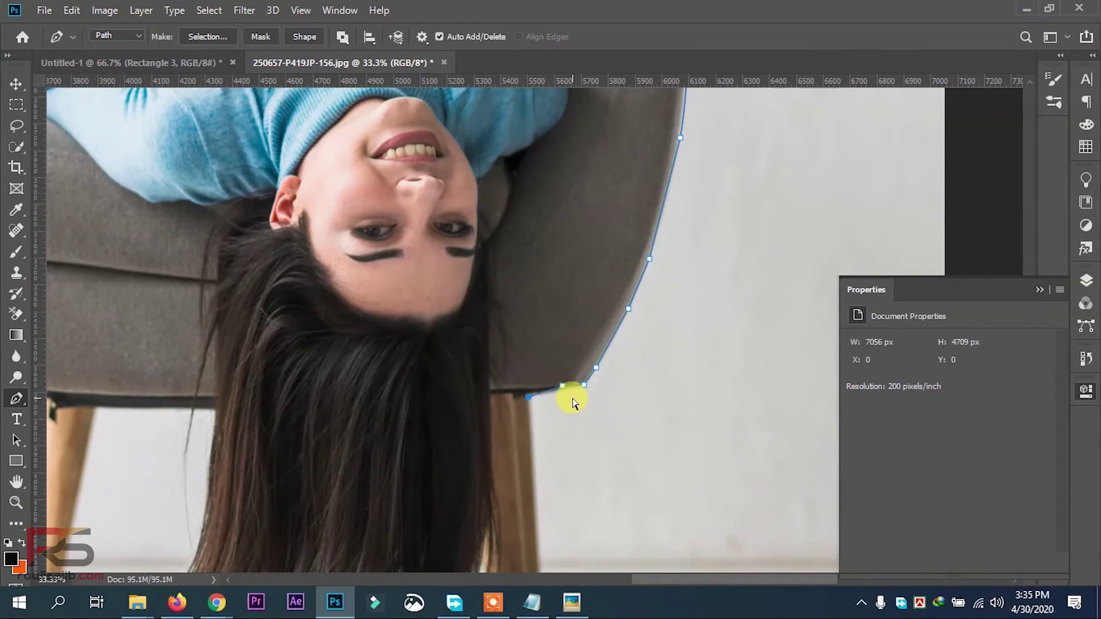
Step: Trace the path around the right chair leg and the hair spread on the floor
{"action": "left_click_drag", "start_coordinate": [622, 424], "coordinate": [696, 159]}
{"action": "left_click_drag", "start_coordinate": [617, 333], "coordinate": [613, 359]}
{"action": "left_click", "coordinate": [650, 399]}
{"action": "scroll", "coordinate": [650, 400], "scroll_direction": "down", "scroll_amount": 1}
{"action": "scroll", "coordinate": [573, 400], "scroll_direction": "left", "scroll_amount": 1}
{"action": "left_click", "coordinate": [289, 400]}
{"action": "left_click", "coordinate": [257, 389]}
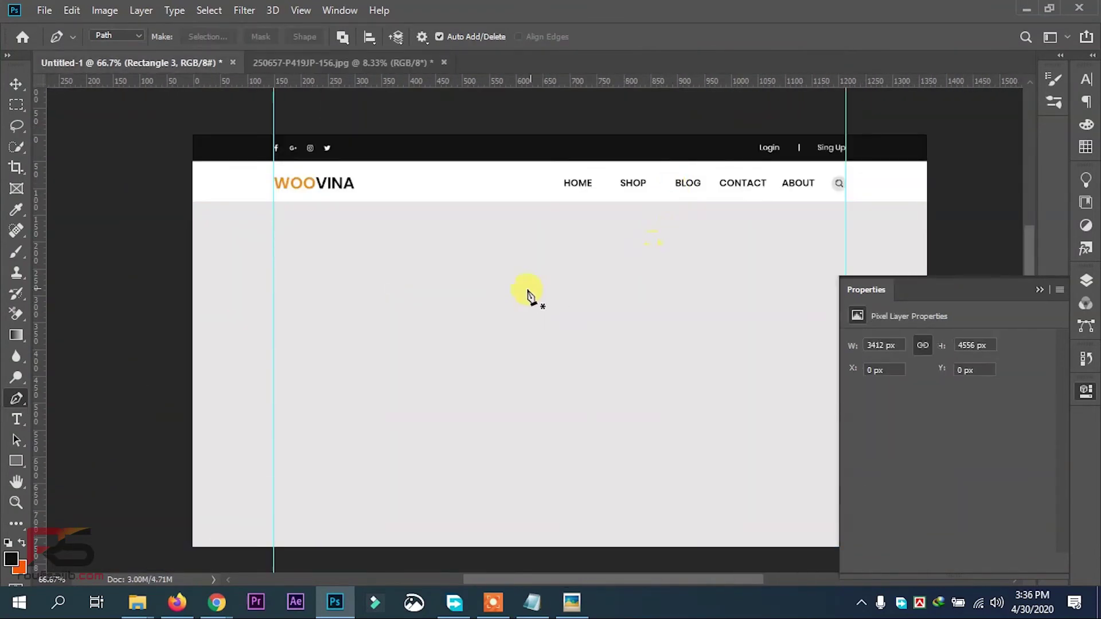
Step: Scale down the armchair cut-out on Layer 3 and place it on the grey header area against the right guide
{"action": "left_click", "coordinate": [1081, 354]}
{"action": "left_click", "coordinate": [1085, 278]}
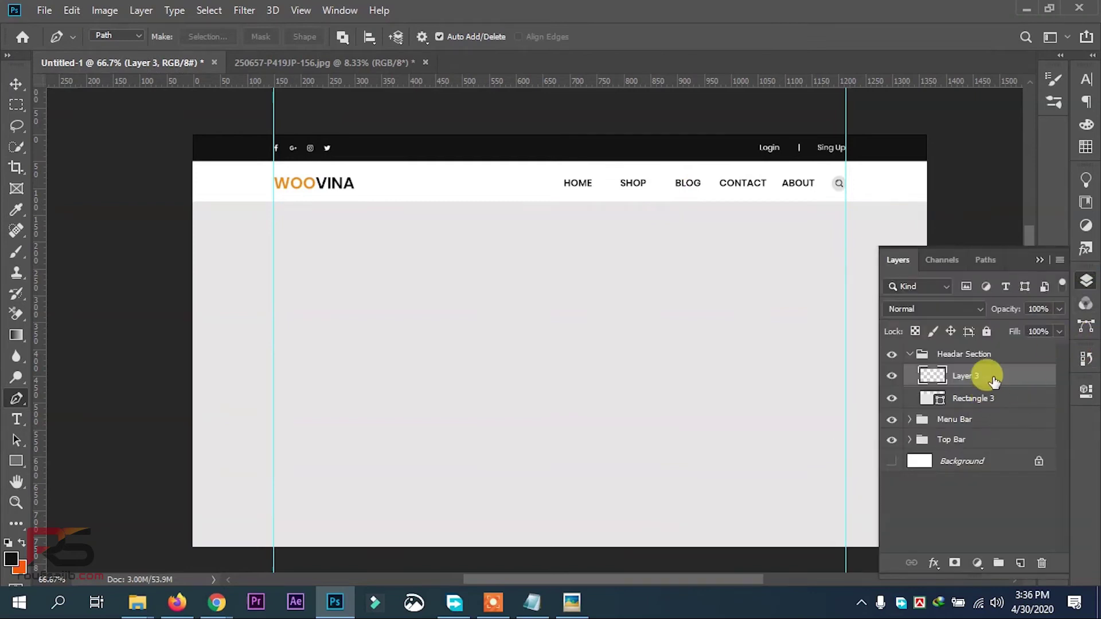
{"action": "key", "text": "v"}
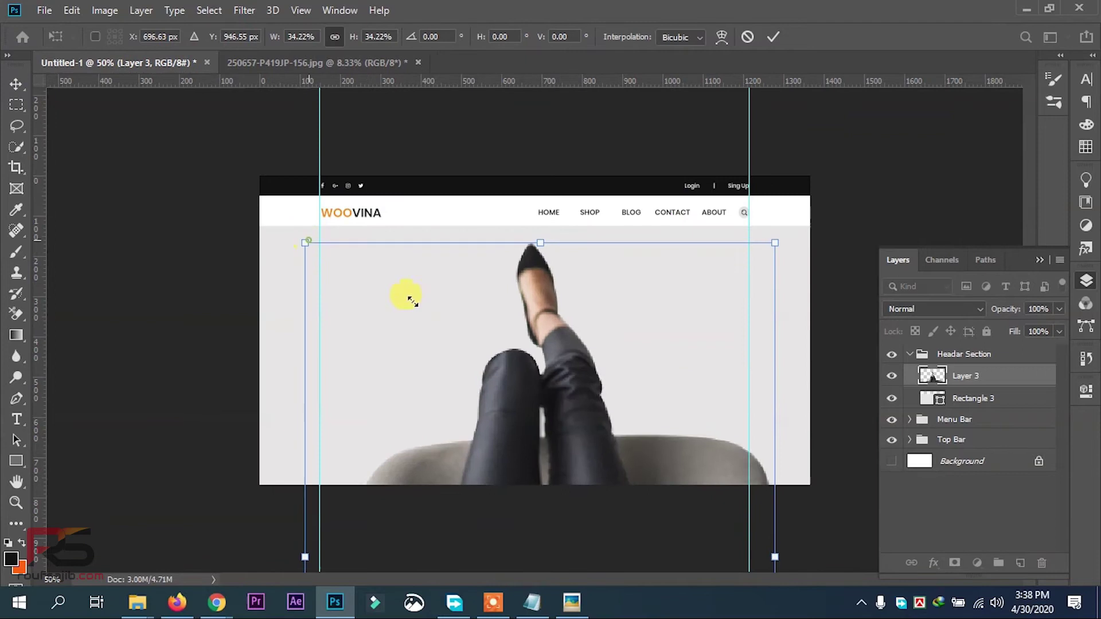
{"action": "left_click_drag", "start_coordinate": [382, 228], "coordinate": [515, 346]}
{"action": "left_click_drag", "start_coordinate": [575, 424], "coordinate": [654, 293]}
{"action": "key", "text": "ctrl+plus"}
{"action": "left_click_drag", "start_coordinate": [819, 192], "coordinate": [791, 226]}
{"action": "left_click_drag", "start_coordinate": [738, 314], "coordinate": [766, 301]}
{"action": "key", "text": "Return"}
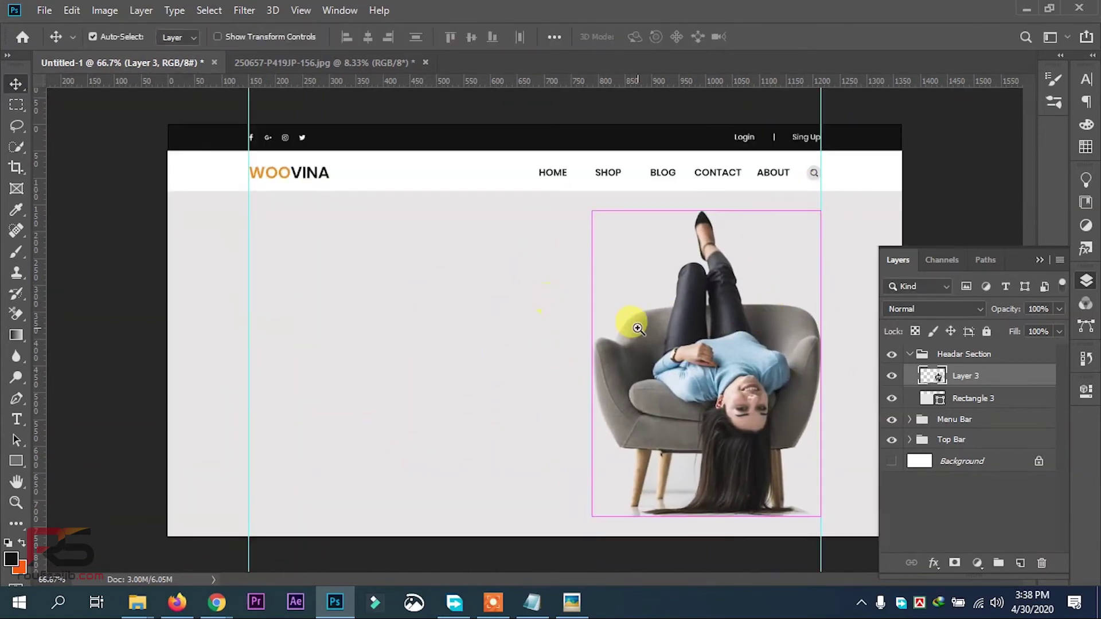
Step: Try erasing the leftover white floor around the chair legs and hair with the Background Eraser at 50% tolerance
{"action": "key", "text": "ctrl+plus"}
{"action": "left_click", "coordinate": [15, 314]}
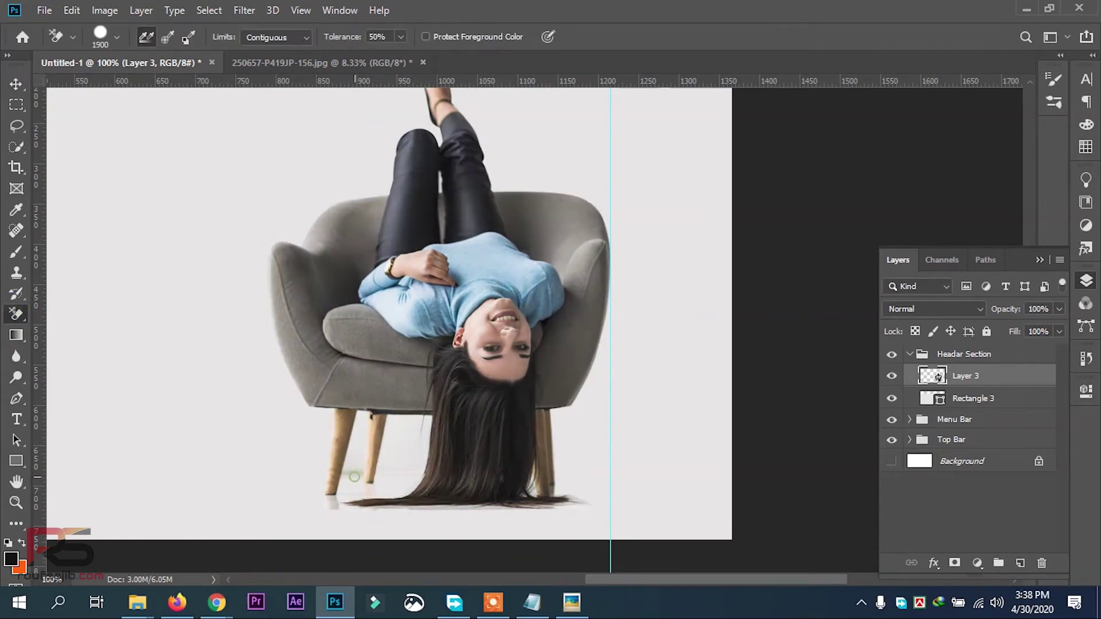
{"action": "left_click", "coordinate": [335, 507]}
{"action": "key", "text": "ctrl+z"}
{"action": "left_click", "coordinate": [494, 509]}
{"action": "key", "text": "ctrl+z"}
{"action": "left_click", "coordinate": [495, 511]}
{"action": "key", "text": "ctrl+z"}
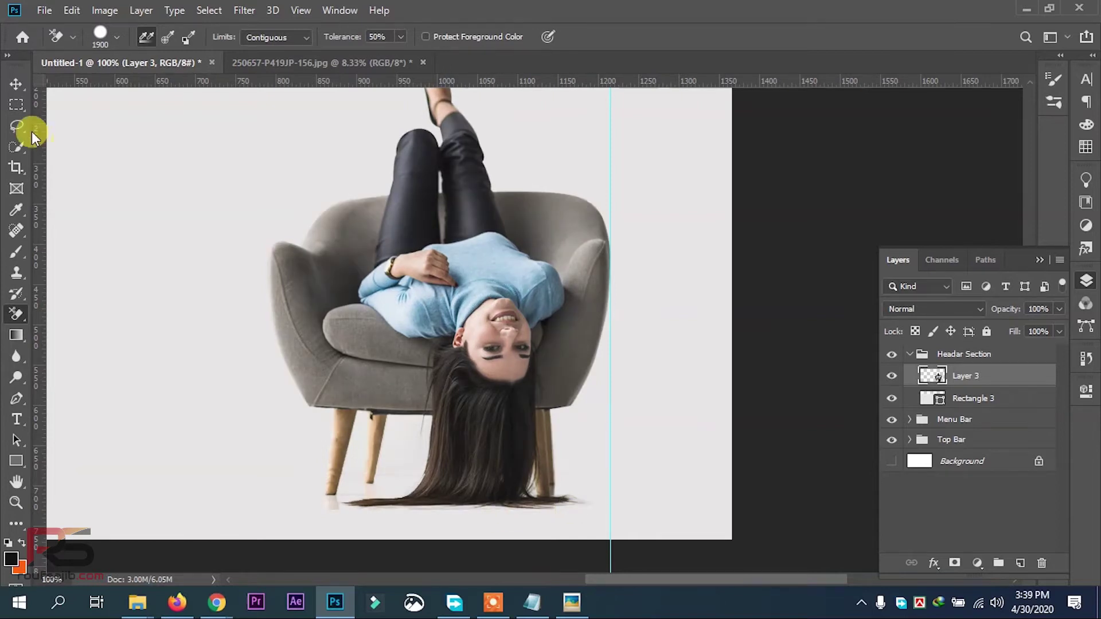
Step: Duplicate Layer 3 with the armchair cut-out
{"action": "right_click", "coordinate": [16, 314]}
{"action": "left_click", "coordinate": [86, 308]}
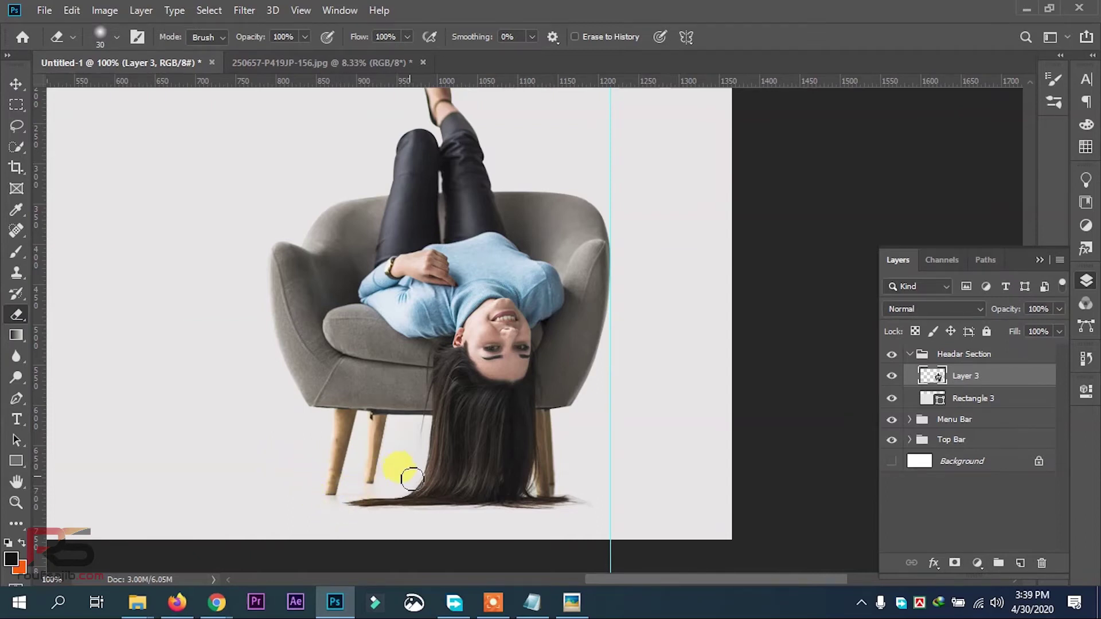
{"action": "left_click", "coordinate": [16, 84]}
{"action": "right_click", "coordinate": [982, 374]}
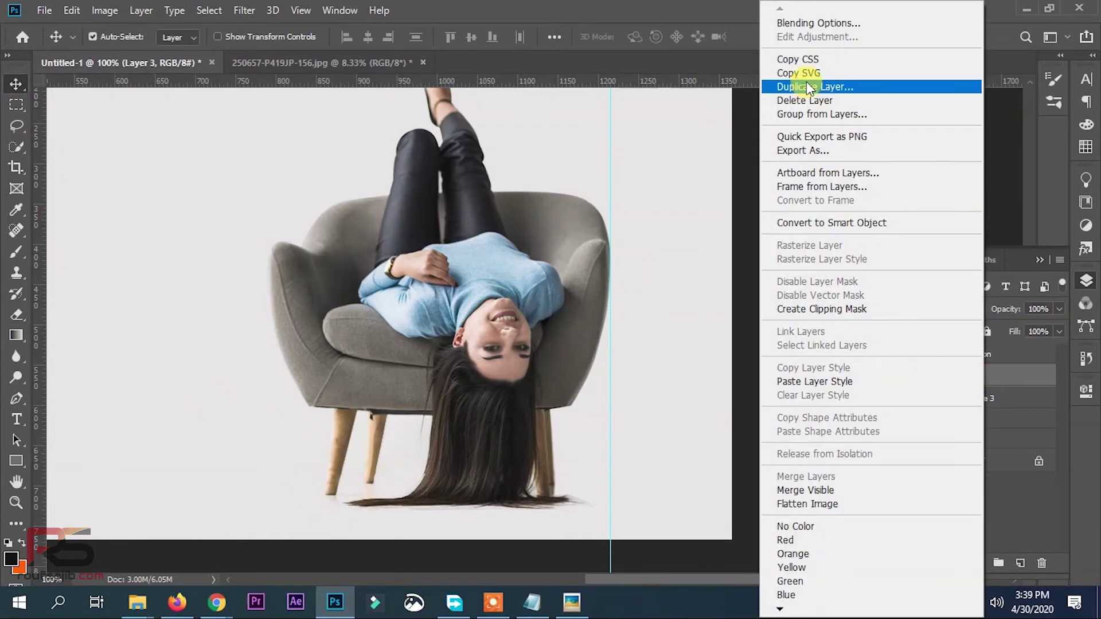
{"action": "left_click", "coordinate": [799, 98]}
{"action": "key", "text": "Return"}
Step: Flip the armchair copy vertically and place it directly beneath the chair as a mirrored floor reflection
{"action": "key", "text": "ctrl+t"}
{"action": "right_click", "coordinate": [480, 335]}
{"action": "left_click", "coordinate": [525, 545]}
{"action": "left_click_drag", "start_coordinate": [479, 287], "coordinate": [487, 517]}
{"action": "left_click_drag", "start_coordinate": [682, 503], "coordinate": [685, 507]}
{"action": "key", "text": "Return"}
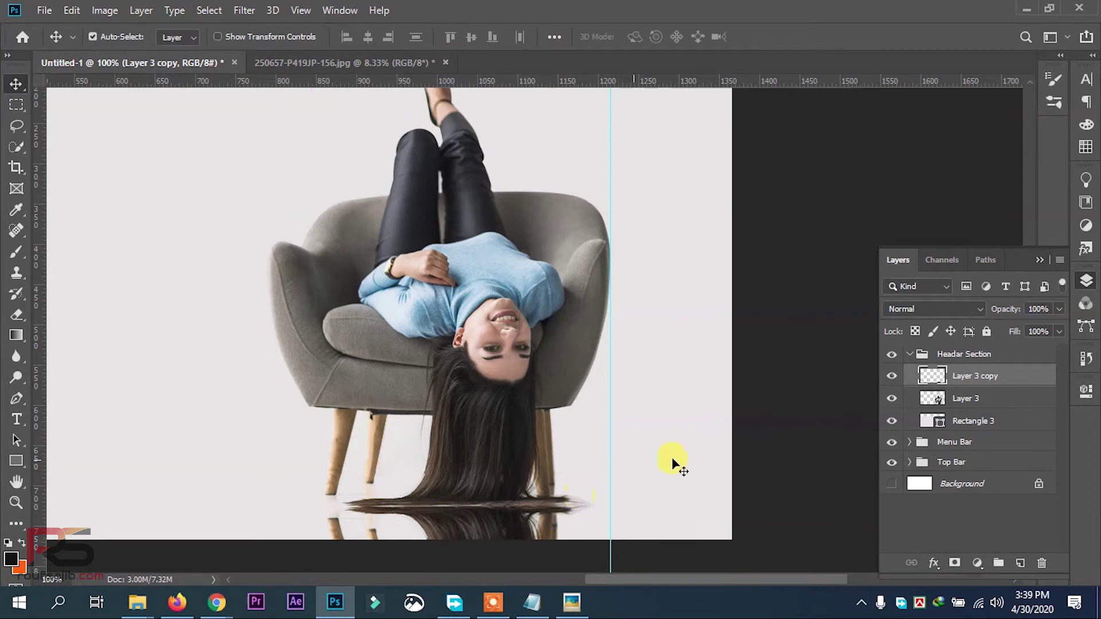
Step: Set the opacity of the mirrored Layer 3 copy to 50%
{"action": "left_click", "coordinate": [1038, 308]}
{"action": "type", "text": "50"}
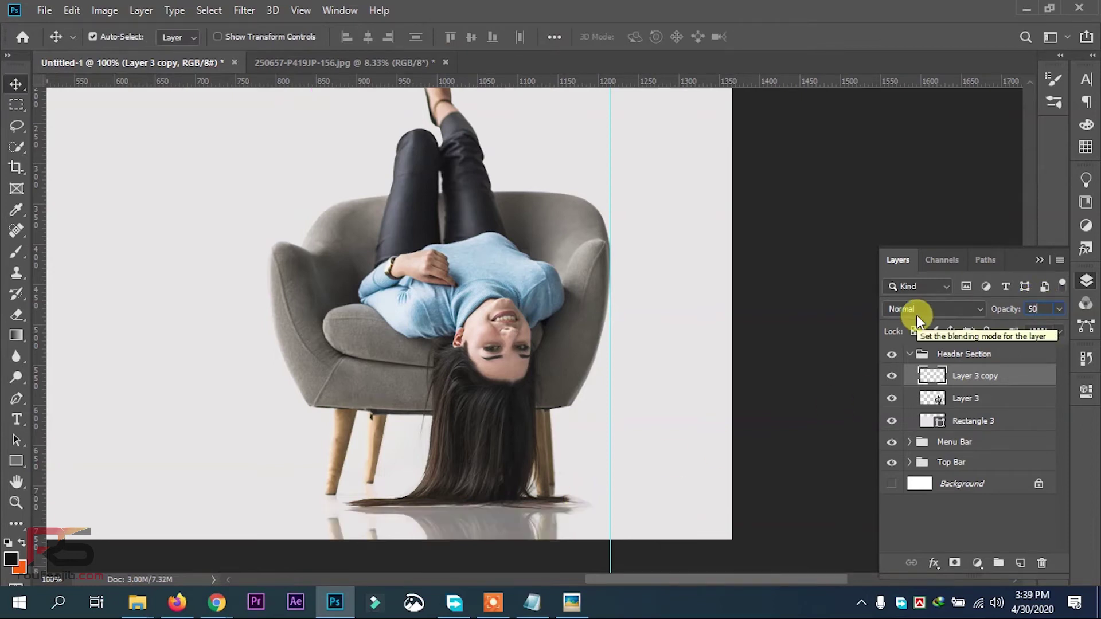
{"action": "key", "text": "Return"}
Step: Fade the lower part of the mirrored reflection with a soft 150 px Eraser along the header's bottom edge
{"action": "key", "text": "e"}
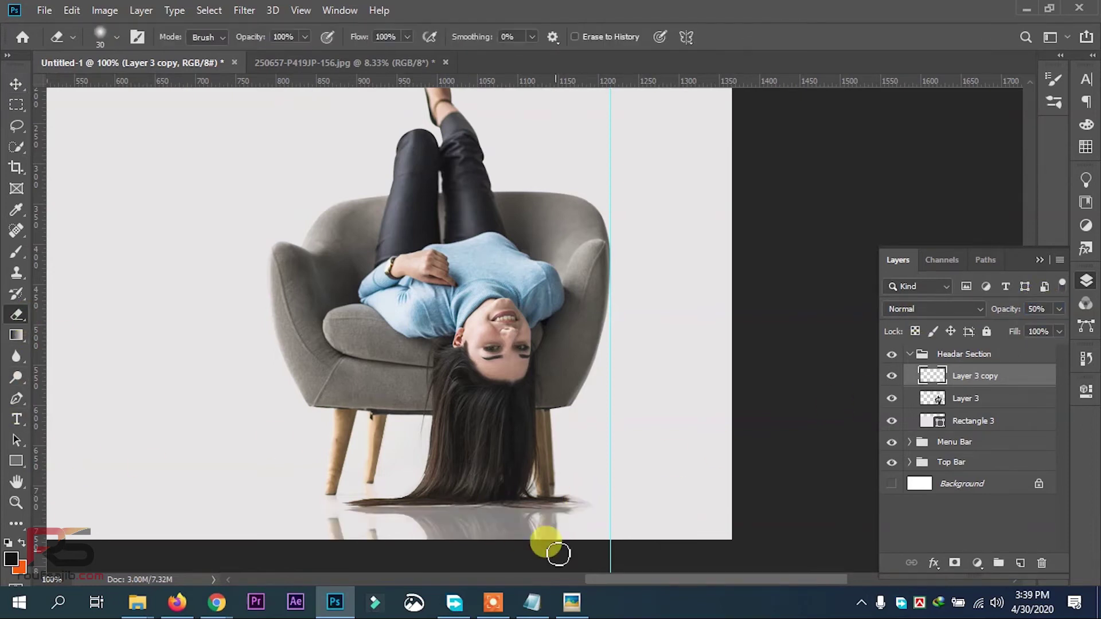
{"action": "scroll", "coordinate": [493, 528], "scroll_direction": "down", "scroll_amount": 2}
{"action": "key", "text": "bracketright"}
{"action": "key", "text": "bracketright"}
{"action": "key", "text": "bracketright"}
{"action": "key", "text": "bracketright"}
{"action": "key", "text": "bracketright"}
{"action": "key", "text": "bracketright"}
{"action": "key", "text": "bracketright"}
{"action": "key", "text": "bracketright"}
{"action": "key", "text": "bracketright"}
{"action": "key", "text": "bracketright"}
{"action": "key", "text": "bracketright"}
{"action": "mouse_move", "coordinate": [493, 490]}
{"action": "left_mouse_down"}
{"action": "mouse_move", "coordinate": [380, 495]}
{"action": "mouse_move", "coordinate": [292, 482]}
{"action": "mouse_move", "coordinate": [357, 496]}
{"action": "mouse_move", "coordinate": [560, 483]}
{"action": "left_mouse_up"}
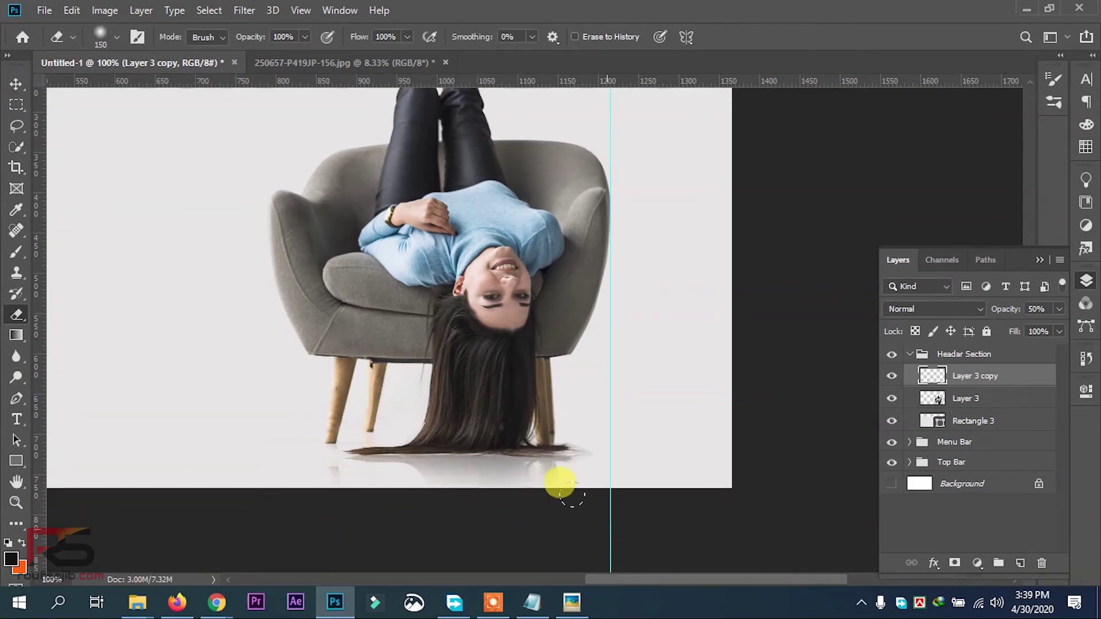
Step: Outline the two left chair legs on Layer 3 with a Pen path, turn it into a selection and copy it to a new layer
{"action": "key", "text": "v"}
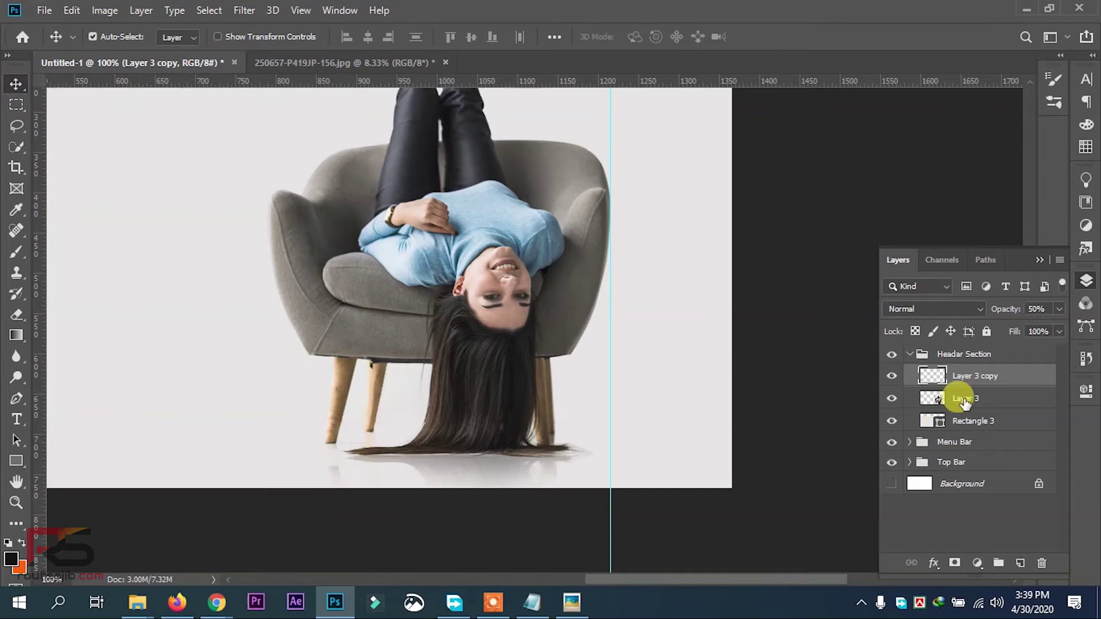
{"action": "left_click", "coordinate": [963, 402]}
{"action": "scroll", "coordinate": [393, 393], "scroll_direction": "up", "scroll_amount": 1}
{"action": "key", "text": "p"}
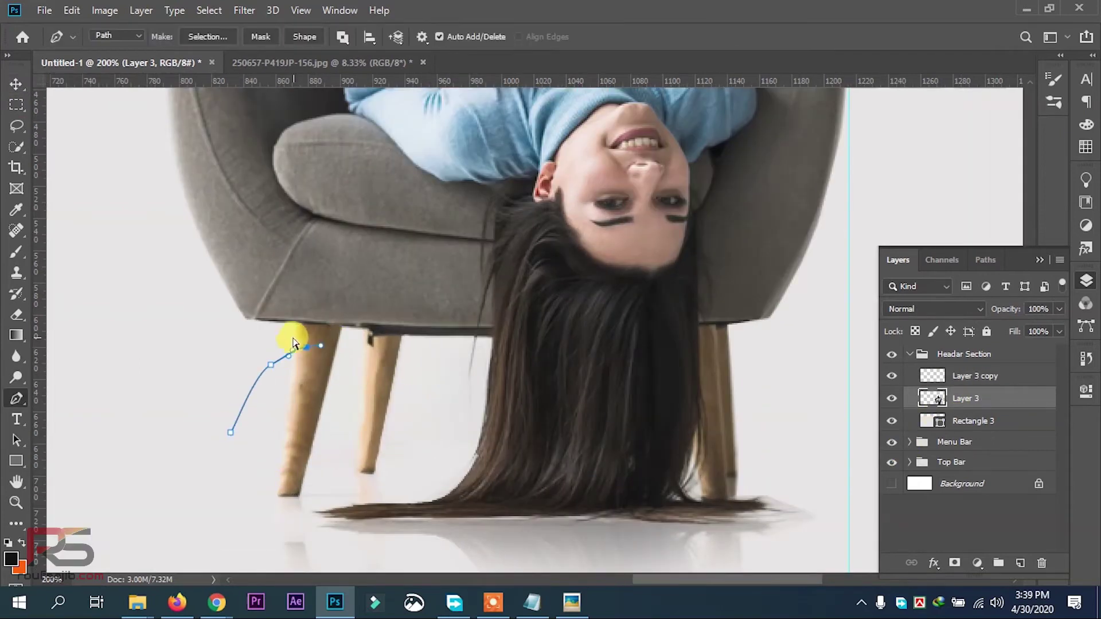
{"action": "left_click", "coordinate": [236, 519]}
{"action": "left_click", "coordinate": [230, 431]}
{"action": "right_click", "coordinate": [331, 417]}
{"action": "left_click", "coordinate": [394, 167]}
{"action": "key", "text": "Return"}
{"action": "key", "text": "ctrl+j"}
Step: Flip the copied chair legs vertically and place them below the original legs as their reflection
{"action": "key", "text": "v"}
{"action": "key", "text": "ctrl+t"}
{"action": "right_click", "coordinate": [370, 396]}
{"action": "left_click", "coordinate": [374, 398]}
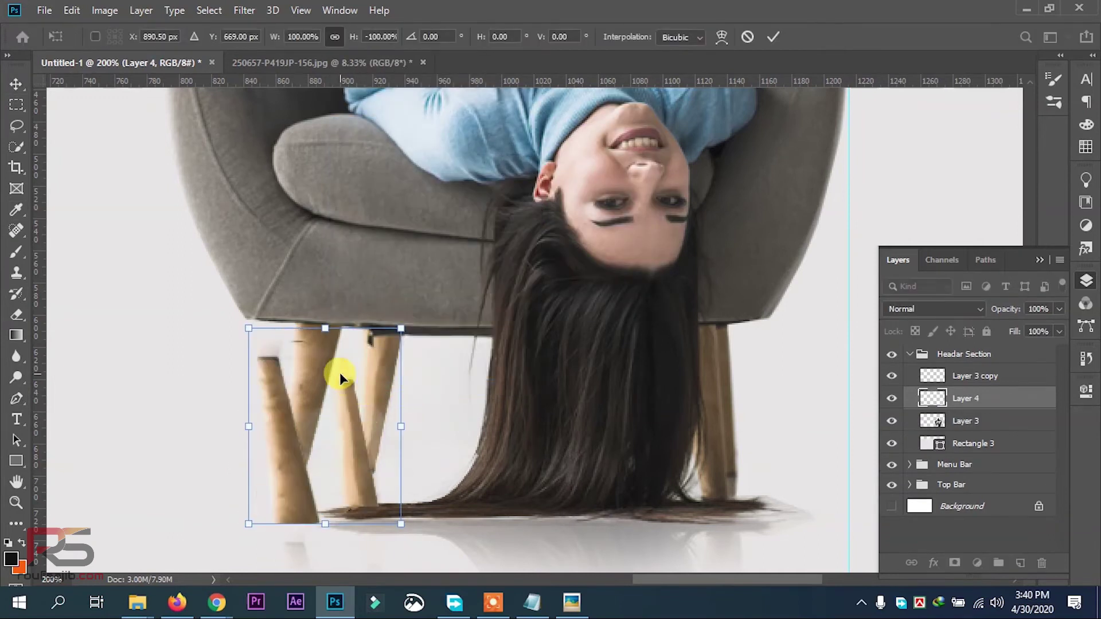
{"action": "left_click_drag", "start_coordinate": [340, 372], "coordinate": [367, 469]}
{"action": "left_click_drag", "start_coordinate": [437, 461], "coordinate": [445, 428]}
{"action": "left_click_drag", "start_coordinate": [352, 472], "coordinate": [420, 579]}
{"action": "double_click", "coordinate": [368, 493]}
Step: Select the mirrored back leg and move it up against its original, and send Layer 4 below Layer 3
{"action": "key", "text": "m"}
{"action": "left_click_drag", "start_coordinate": [371, 305], "coordinate": [374, 271]}
{"action": "key", "text": "ctrl+d"}
{"action": "left_click", "coordinate": [393, 281], "text": "alt"}
{"action": "key", "text": "ctrl+["}
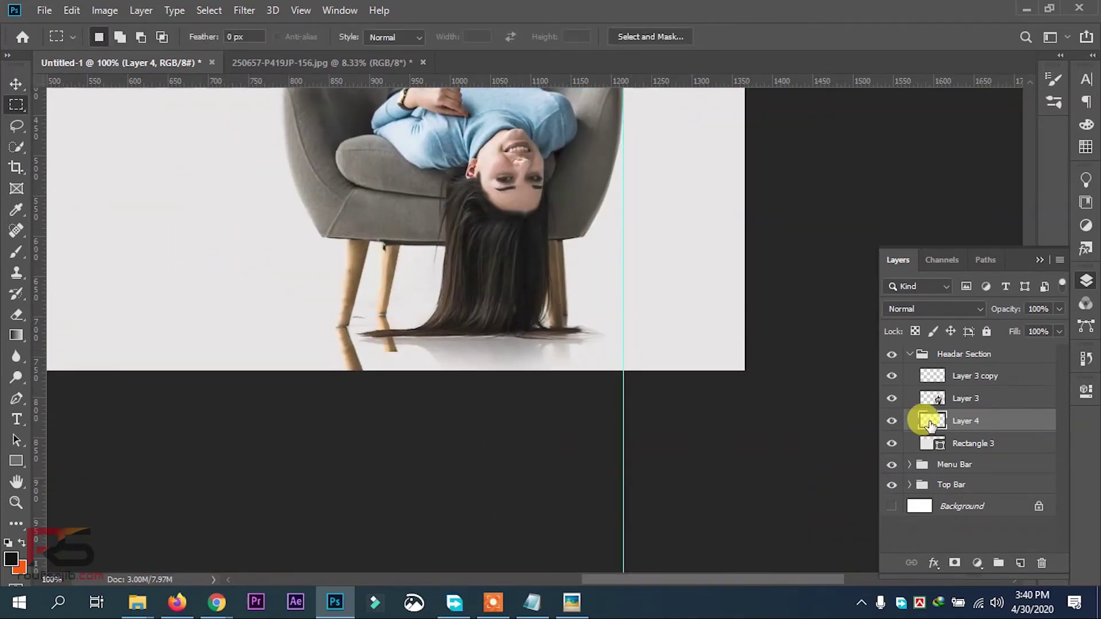
Step: Fade the lower ends of the mirrored legs on Layer 4 with the soft 150 px Eraser
{"action": "left_click", "coordinate": [16, 315]}
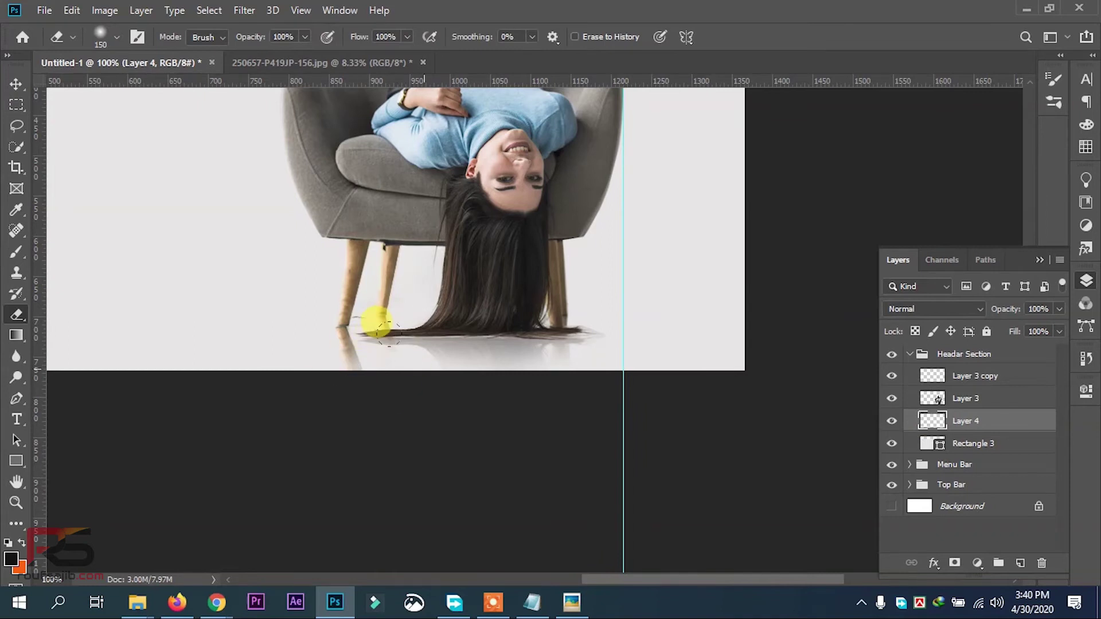
{"action": "left_click", "coordinate": [17, 85]}
{"action": "scroll", "coordinate": [491, 300], "scroll_direction": "down", "scroll_amount": 2}
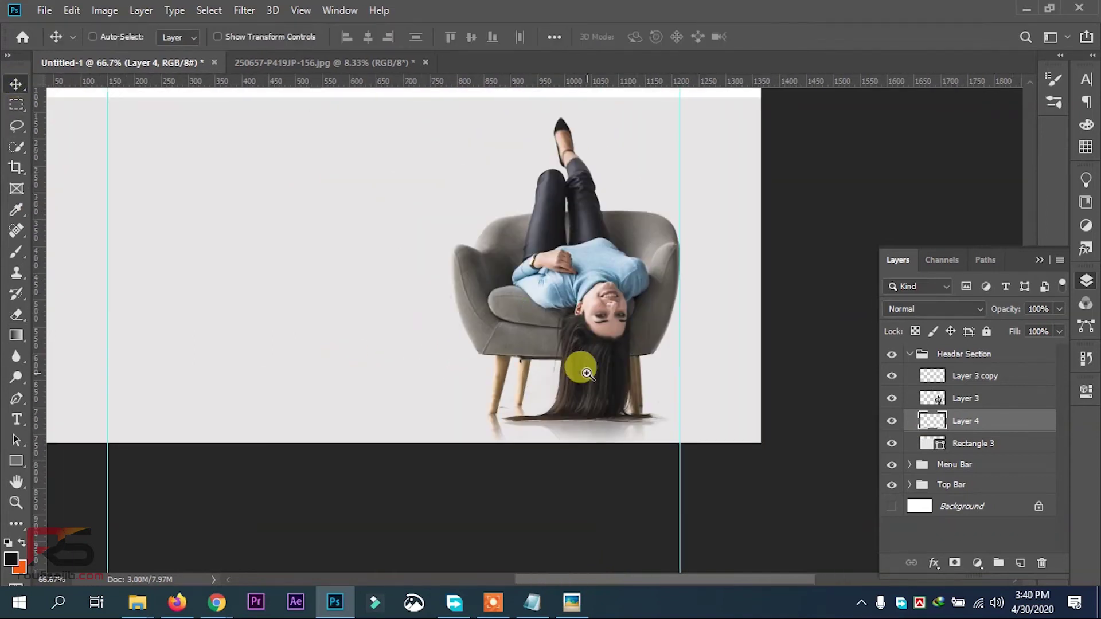
Step: Add a new layer above Layer 4 and paint a soft black 600 px brush dab at 50% opacity beside the armchair
{"action": "scroll", "coordinate": [577, 363], "scroll_direction": "up", "scroll_amount": 2}
{"action": "left_click", "coordinate": [1020, 566]}
{"action": "left_click", "coordinate": [16, 251]}
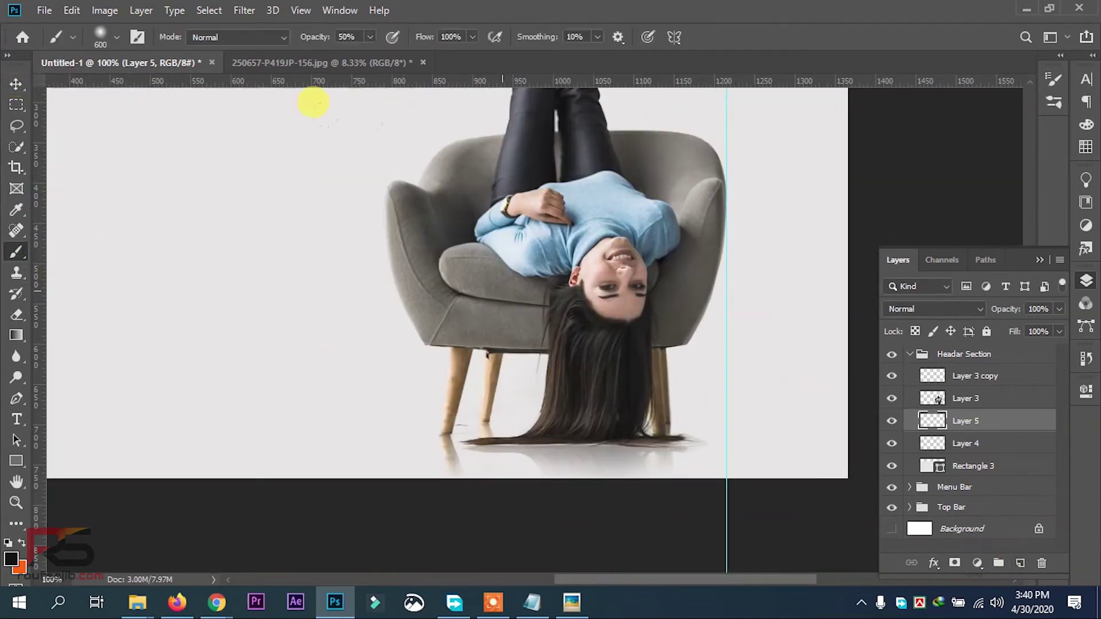
{"action": "scroll", "coordinate": [179, 88], "scroll_direction": "up", "scroll_amount": 2}
{"action": "left_click_drag", "start_coordinate": [179, 88], "coordinate": [91, 163]}
Step: Flatten, stretch and skew the black dab on Layer 5 into a soft floor shadow behind the chair legs
{"action": "key", "text": "v"}
{"action": "key", "text": "ctrl+t"}
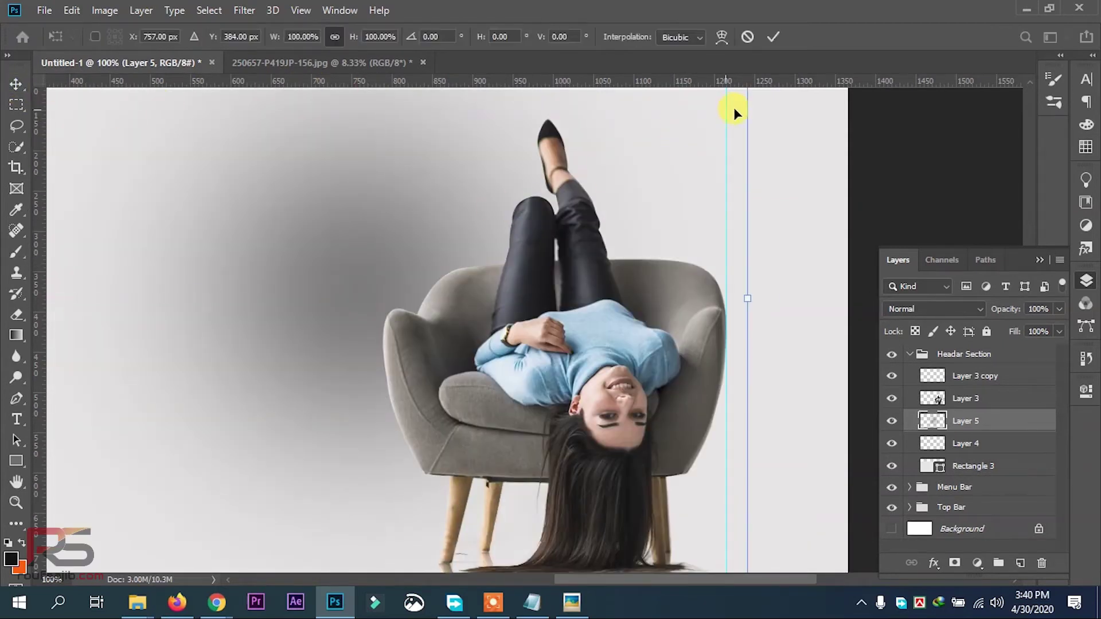
{"action": "key", "text": "ctrl+minus"}
{"action": "left_click_drag", "start_coordinate": [585, 141], "coordinate": [570, 493]}
{"action": "left_click_drag", "start_coordinate": [342, 523], "coordinate": [470, 521]}
{"action": "left_click_drag", "start_coordinate": [192, 496], "coordinate": [292, 482]}
{"action": "left_click_drag", "start_coordinate": [198, 556], "coordinate": [362, 540]}
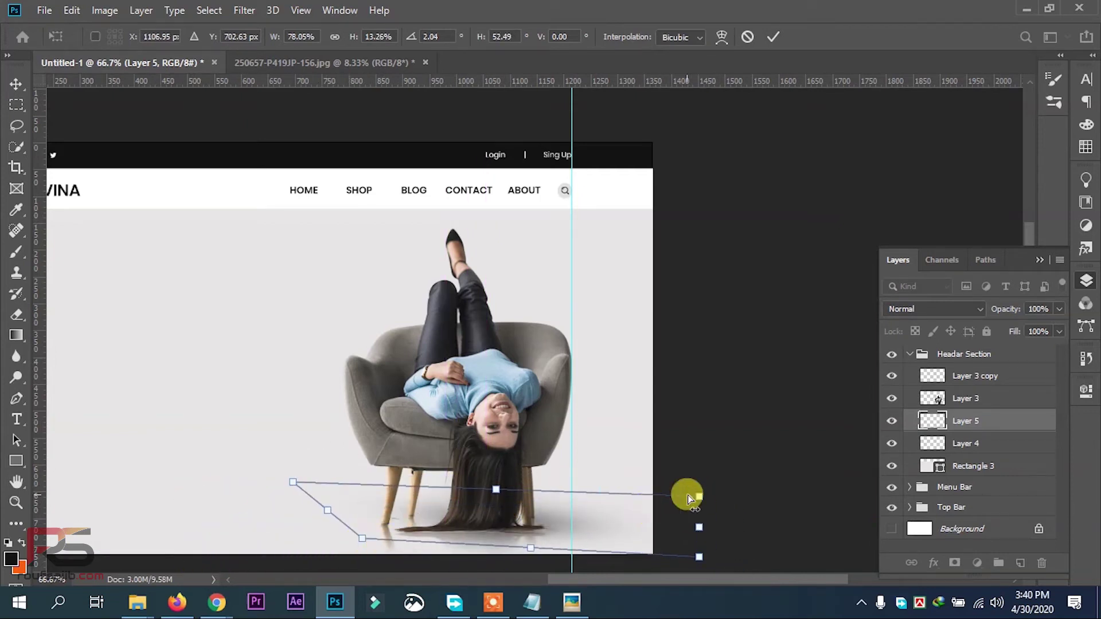
{"action": "left_click_drag", "start_coordinate": [689, 498], "coordinate": [880, 337]}
{"action": "left_click_drag", "start_coordinate": [699, 557], "coordinate": [994, 544]}
{"action": "left_click_drag", "start_coordinate": [304, 490], "coordinate": [256, 499]}
{"action": "key", "text": "Return"}
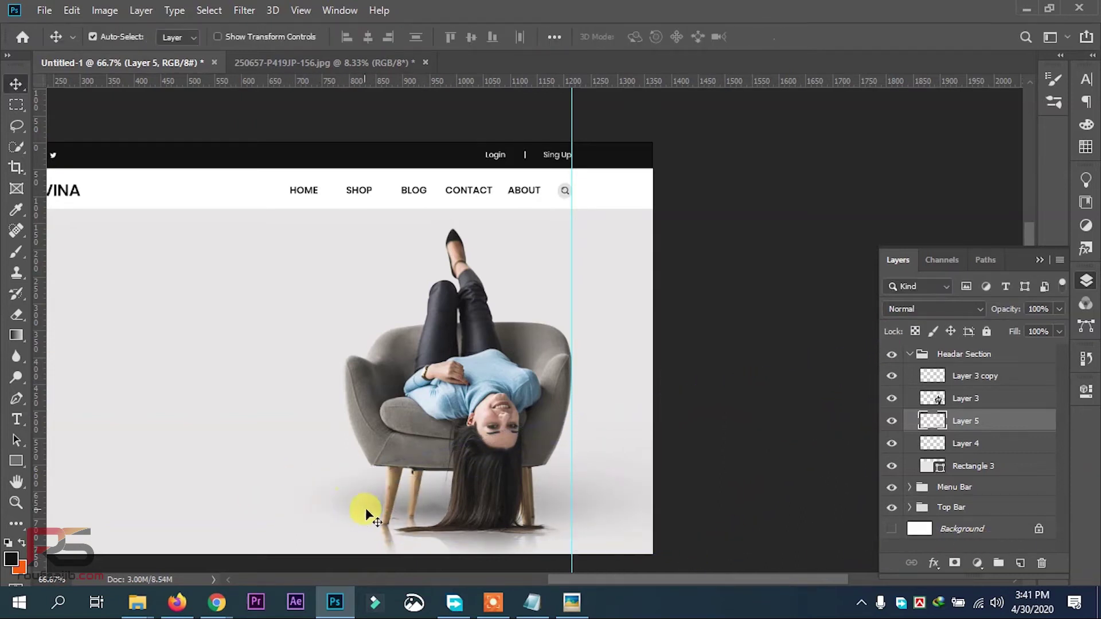
{"action": "mouse_move", "coordinate": [392, 503]}
{"action": "left_mouse_down"}
{"action": "mouse_move", "coordinate": [499, 505]}
{"action": "mouse_move", "coordinate": [405, 493]}
{"action": "mouse_move", "coordinate": [401, 508]}
{"action": "left_mouse_up"}
{"action": "left_click", "coordinate": [509, 493]}
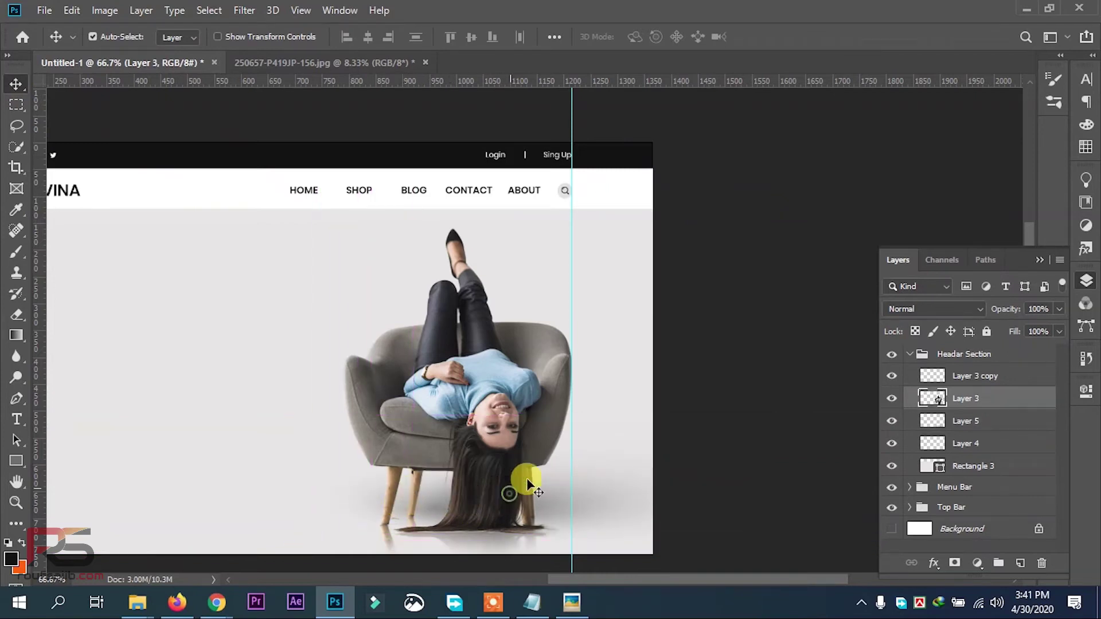
{"action": "key", "text": "e"}
{"action": "left_click", "coordinate": [29, 317]}
{"action": "left_click", "coordinate": [89, 328]}
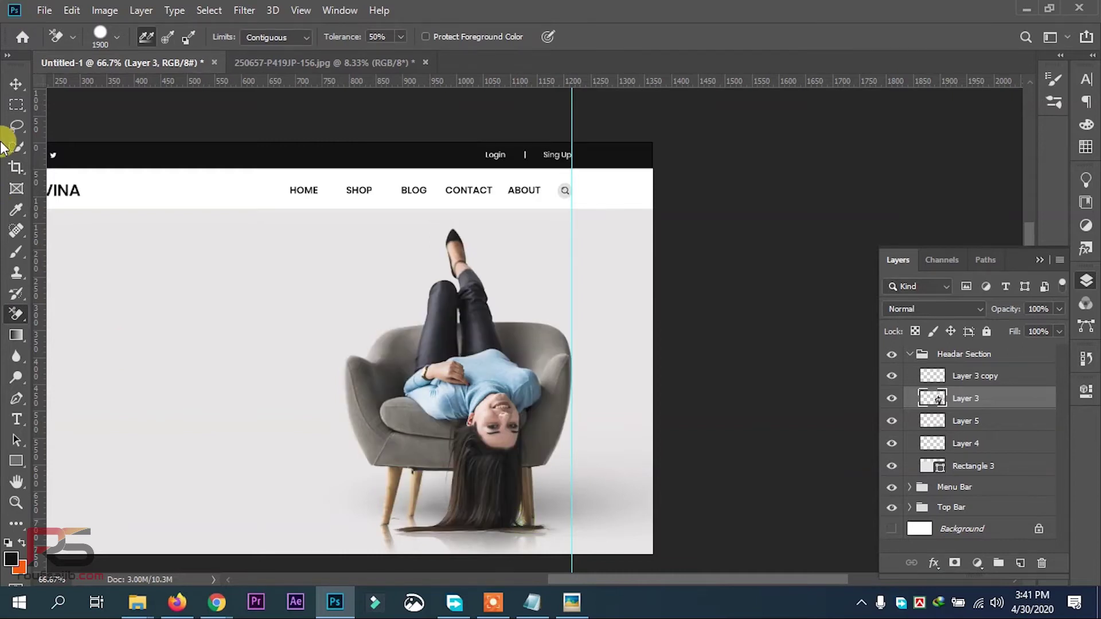
{"action": "left_click", "coordinate": [16, 83]}
Step: Move the floor shadow on Layer 5 down and to the left so it sits under the armchair
{"action": "left_click", "coordinate": [565, 504]}
{"action": "key", "text": "ctrl+t"}
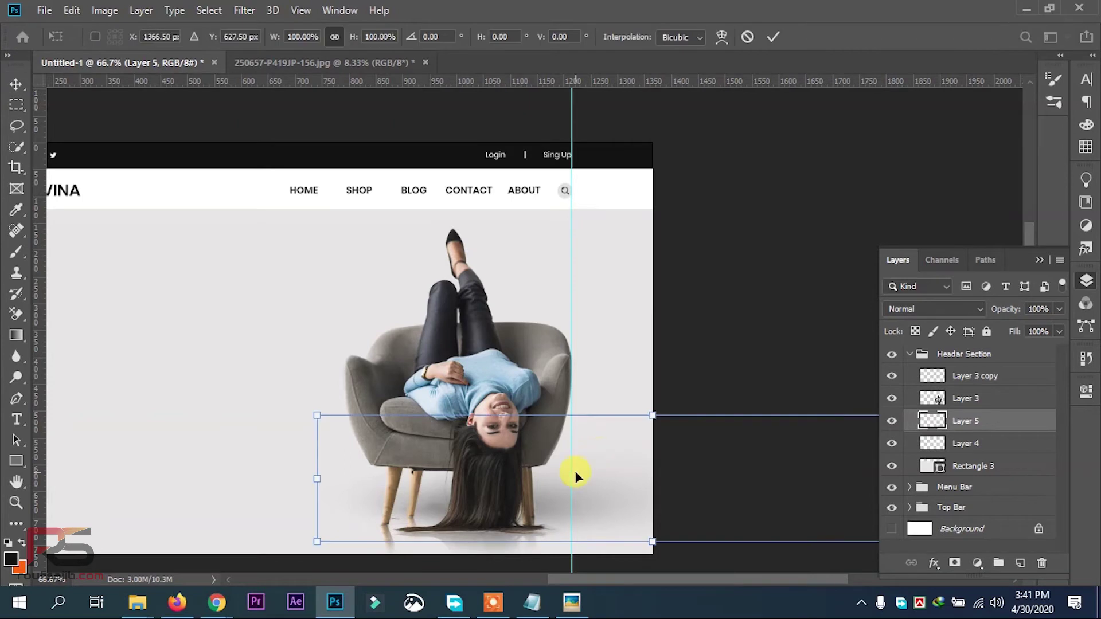
{"action": "left_click_drag", "start_coordinate": [575, 476], "coordinate": [526, 504]}
{"action": "key", "text": "Return"}
Step: Adjust the armchair cut-out on Layer 3 with Hue/Saturation, setting saturation to +39 and slightly lowering the lightness
{"action": "key", "text": "ctrl+minus"}
{"action": "left_click", "coordinate": [483, 390], "text": "ctrl"}
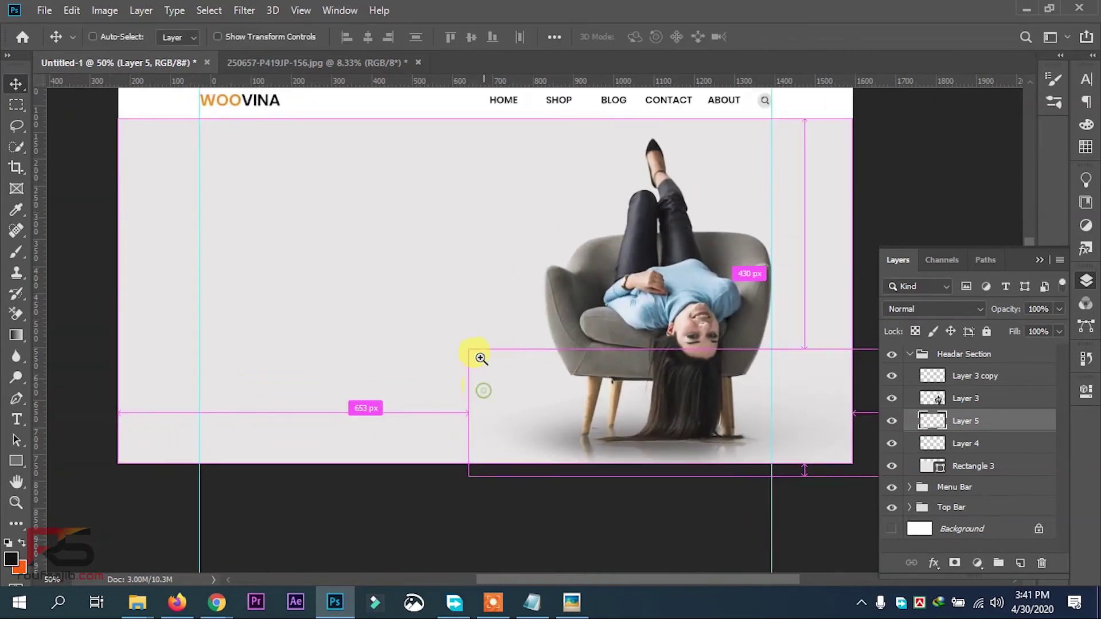
{"action": "left_click", "coordinate": [481, 358], "text": "ctrl"}
{"action": "left_click", "coordinate": [697, 356]}
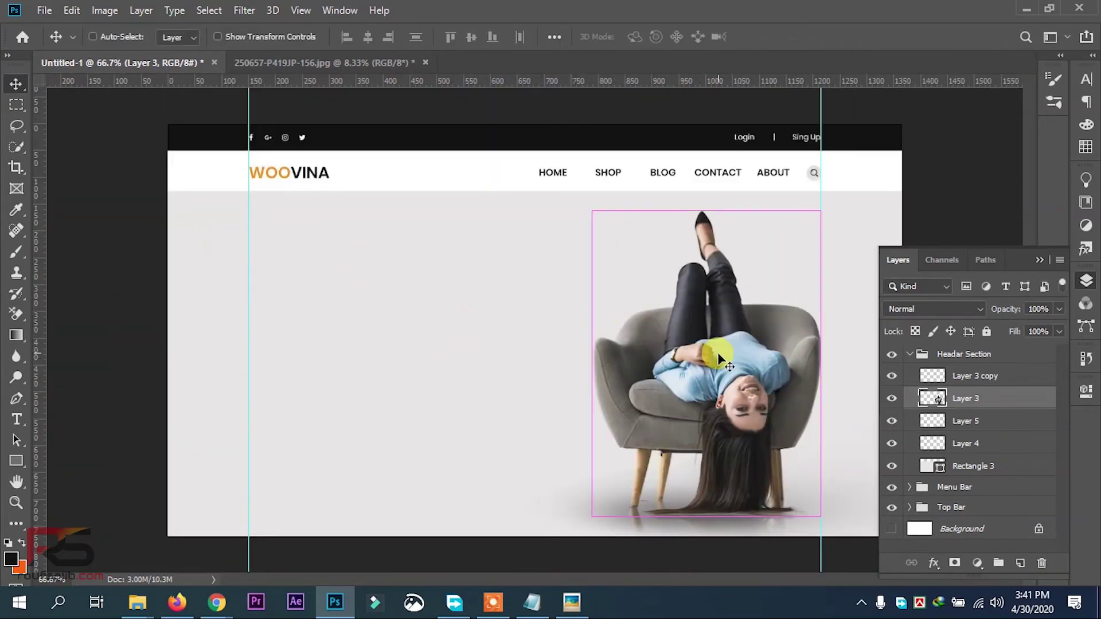
{"action": "left_click", "coordinate": [115, 10]}
{"action": "mouse_move", "coordinate": [121, 51]}
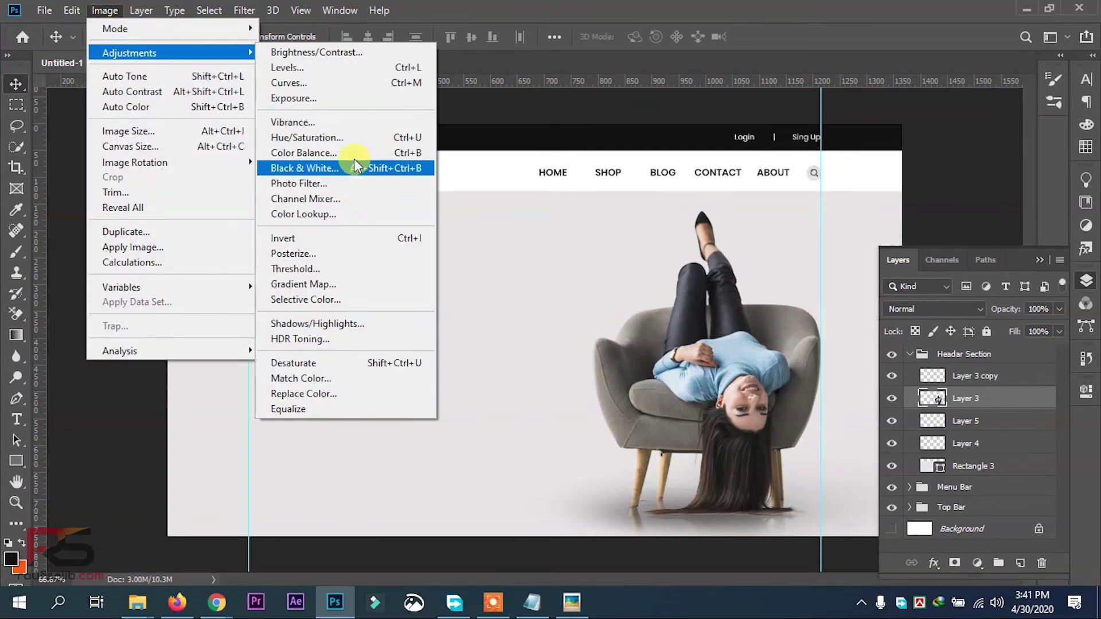
{"action": "left_click", "coordinate": [353, 140]}
{"action": "left_click_drag", "start_coordinate": [528, 236], "coordinate": [537, 236]}
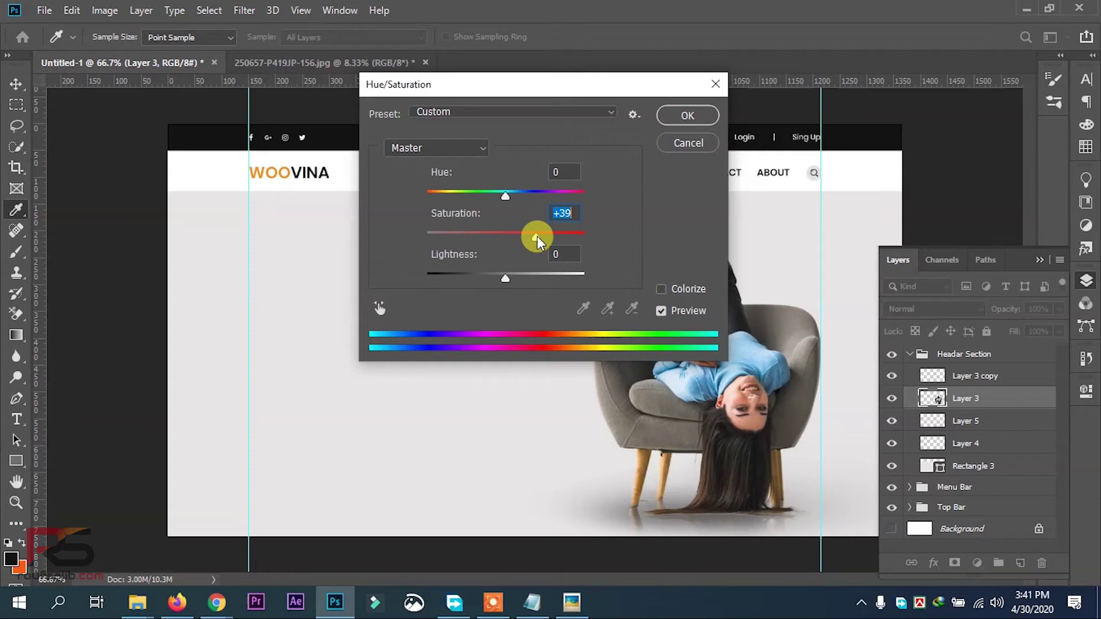
{"action": "mouse_move", "coordinate": [505, 278]}
{"action": "left_mouse_down"}
{"action": "mouse_move", "coordinate": [520, 277]}
{"action": "mouse_move", "coordinate": [484, 281]}
{"action": "mouse_move", "coordinate": [501, 276]}
{"action": "left_mouse_up"}
{"action": "left_click", "coordinate": [669, 116]}
Step: Apply Brightness/Contrast to the armchair cut-out with brightness -15 and contrast 40
{"action": "left_click", "coordinate": [104, 10]}
{"action": "mouse_move", "coordinate": [140, 58]}
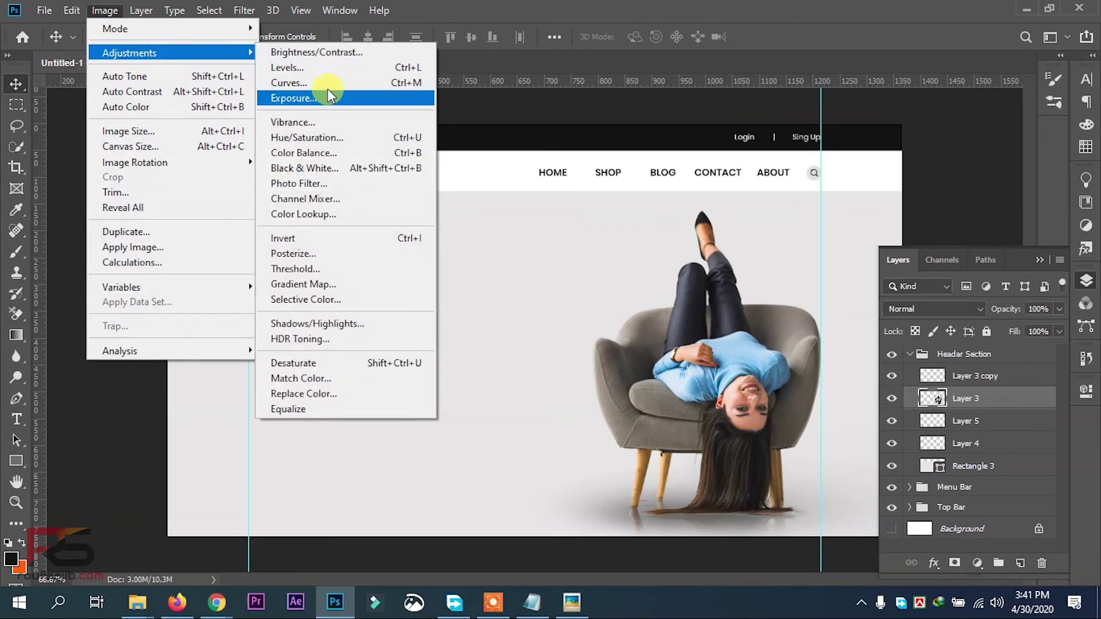
{"action": "left_click", "coordinate": [330, 52]}
{"action": "left_click_drag", "start_coordinate": [177, 287], "coordinate": [225, 287]}
{"action": "left_click_drag", "start_coordinate": [192, 245], "coordinate": [187, 249]}
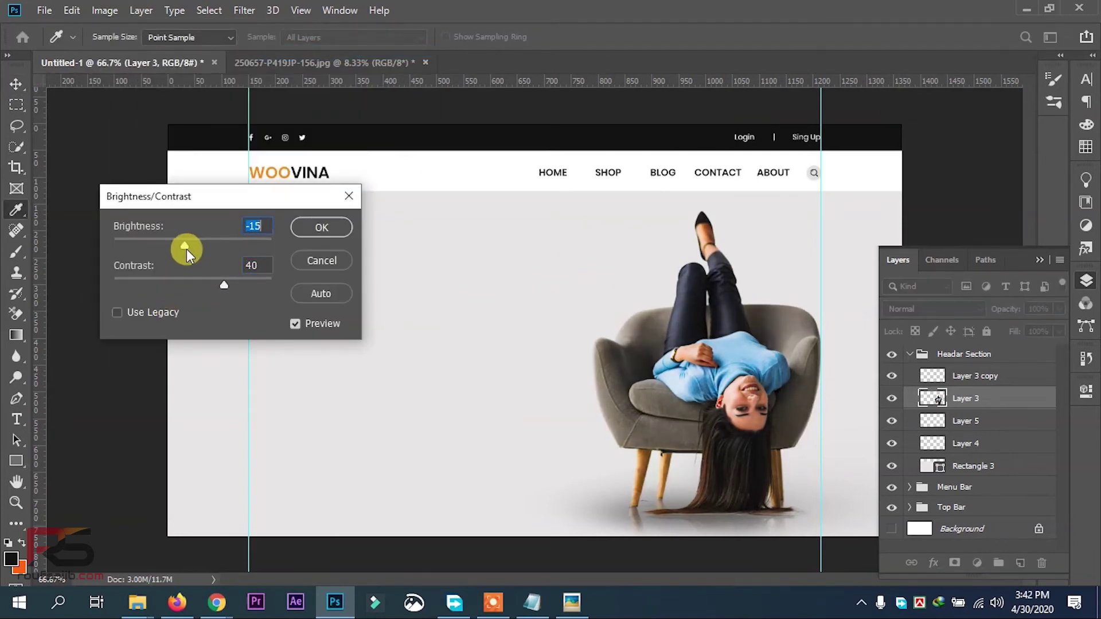
{"action": "key", "text": "Return"}
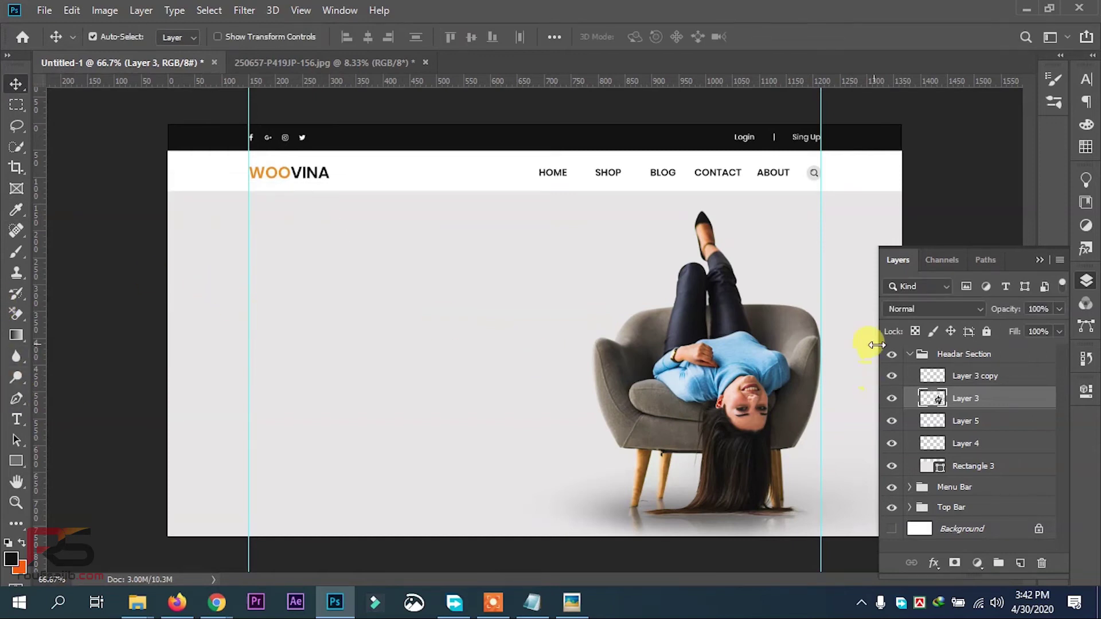
Step: Group the armchair, reflection and shadow layers inside the Headar Section group and name the group "Images"
{"action": "left_click", "coordinate": [909, 354]}
{"action": "left_click", "coordinate": [966, 356]}
{"action": "left_click", "coordinate": [909, 354]}
{"action": "left_click", "coordinate": [974, 377]}
{"action": "left_click", "coordinate": [966, 448], "text": "shift"}
{"action": "left_click", "coordinate": [998, 563]}
{"action": "double_click", "coordinate": [963, 374]}
{"action": "type", "text": "Images"}
{"action": "key", "text": "Return"}
Step: Create a new group above Images and name it "Headline"
{"action": "left_click", "coordinate": [998, 563]}
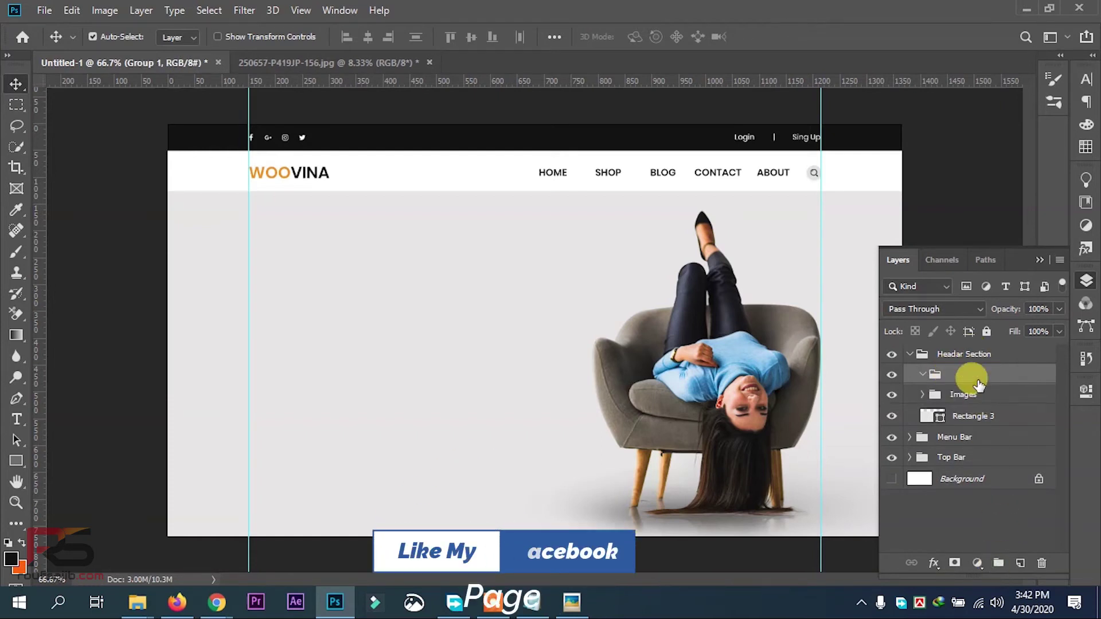
{"action": "double_click", "coordinate": [965, 373]}
{"action": "type", "text": "Headline"}
{"action": "key", "text": "Return"}
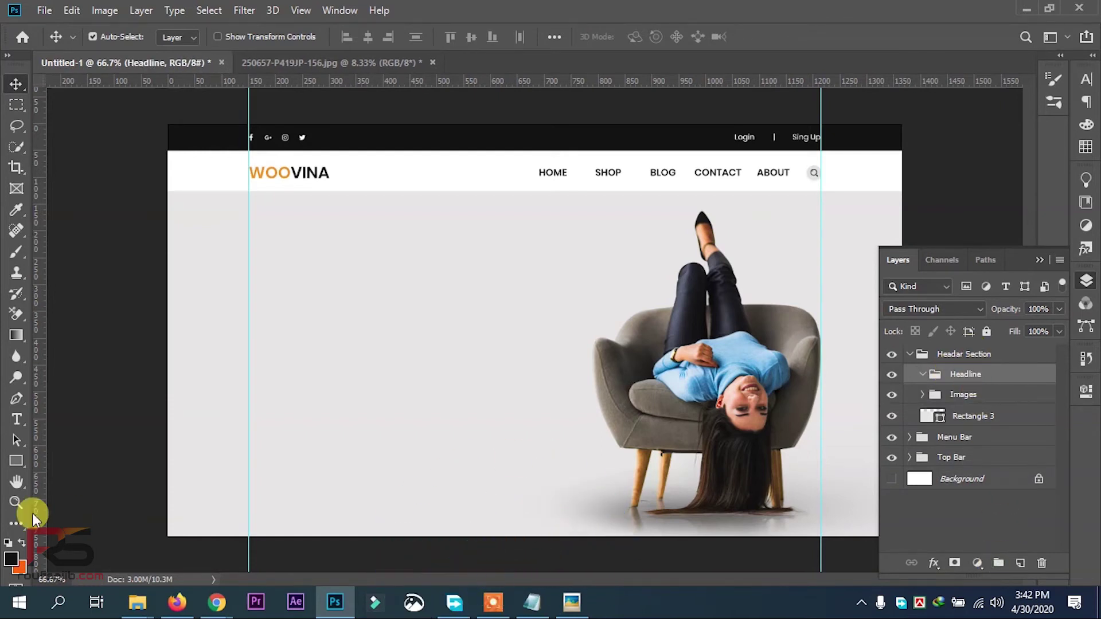
Step: Add the text "Design Furniture" in Poppins SemiBold 30 pt near the left guide in the hero area
{"action": "left_click", "coordinate": [17, 419]}
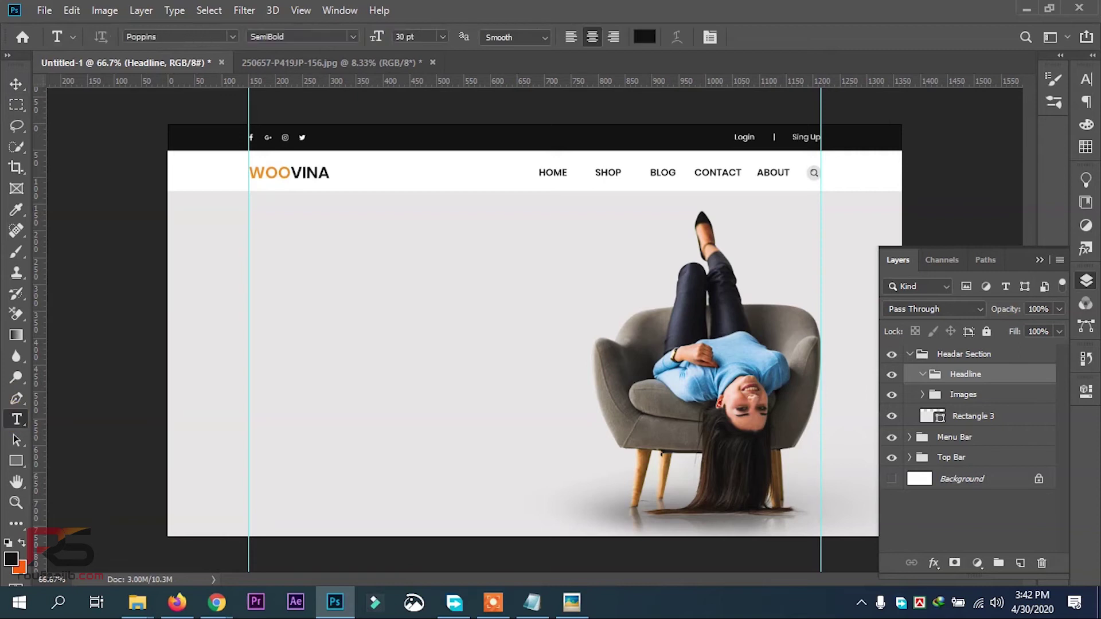
{"action": "left_click", "coordinate": [250, 338]}
{"action": "type", "text": "Design"}
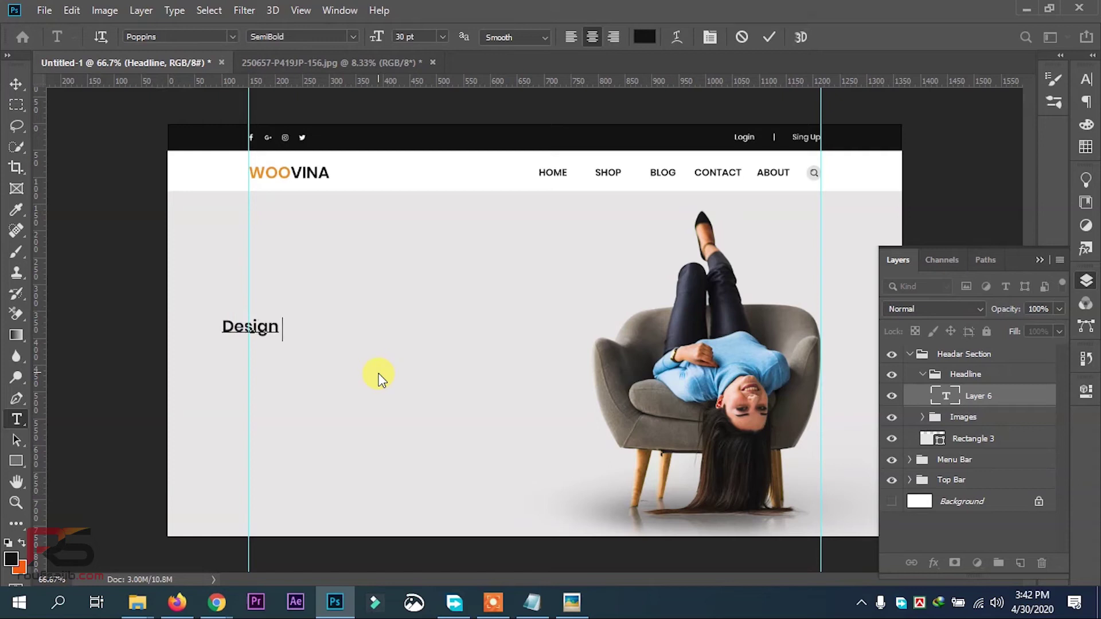
{"action": "type", "text": " Furniture"}
{"action": "left_click", "coordinate": [1006, 404]}
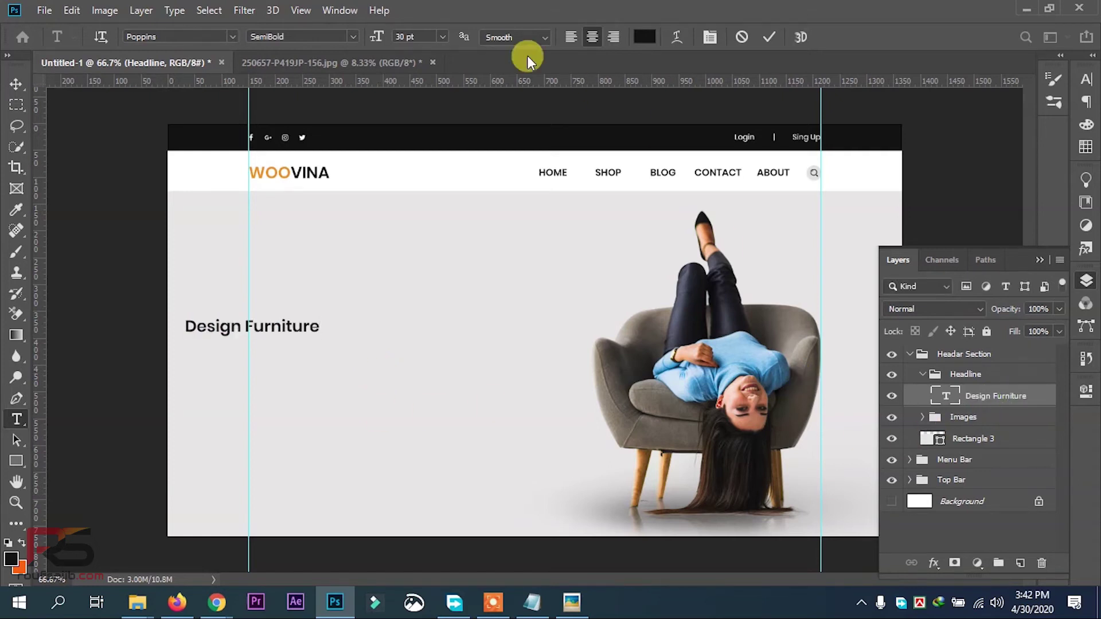
Step: Enlarge the "Design Furniture" headline to 80 pt and align its left edge with the left guide
{"action": "left_click", "coordinate": [421, 36]}
{"action": "key", "text": "Return"}
{"action": "left_click", "coordinate": [16, 84]}
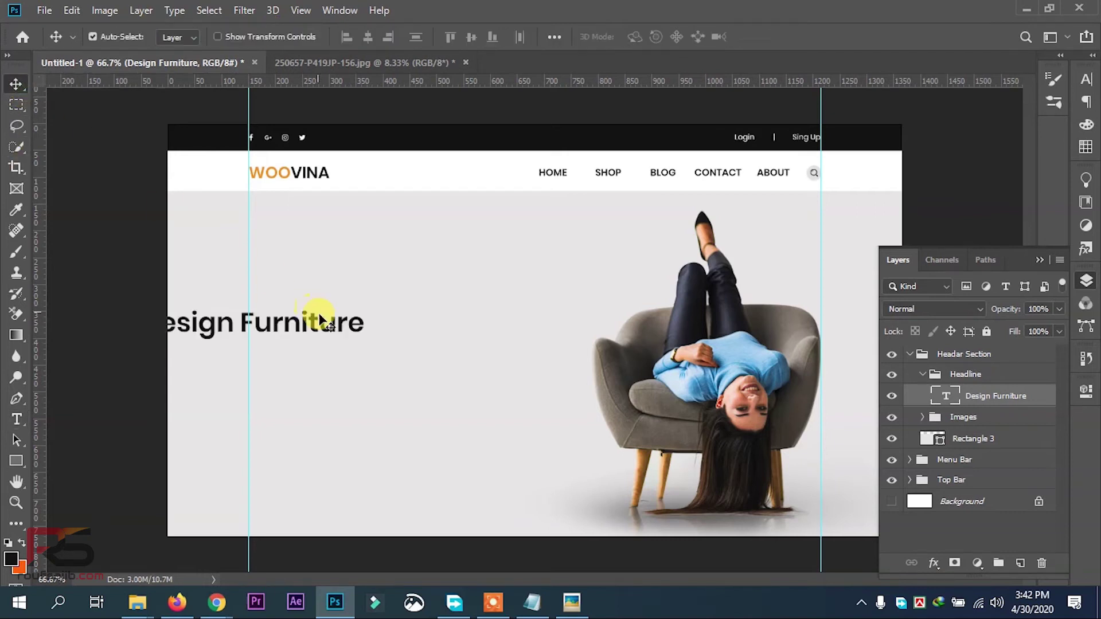
{"action": "left_click_drag", "start_coordinate": [315, 317], "coordinate": [429, 332]}
{"action": "left_click", "coordinate": [16, 419]}
{"action": "left_click", "coordinate": [421, 36]}
{"action": "type", "text": "80"}
{"action": "key", "text": "Return"}
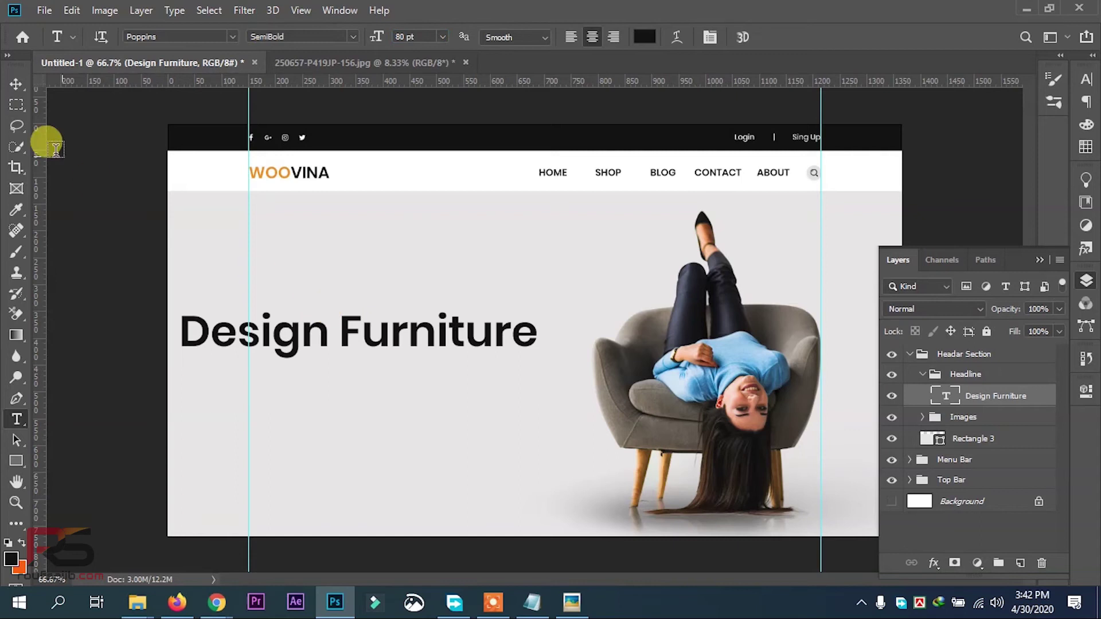
{"action": "left_click", "coordinate": [16, 83]}
{"action": "left_click_drag", "start_coordinate": [423, 337], "coordinate": [492, 334]}
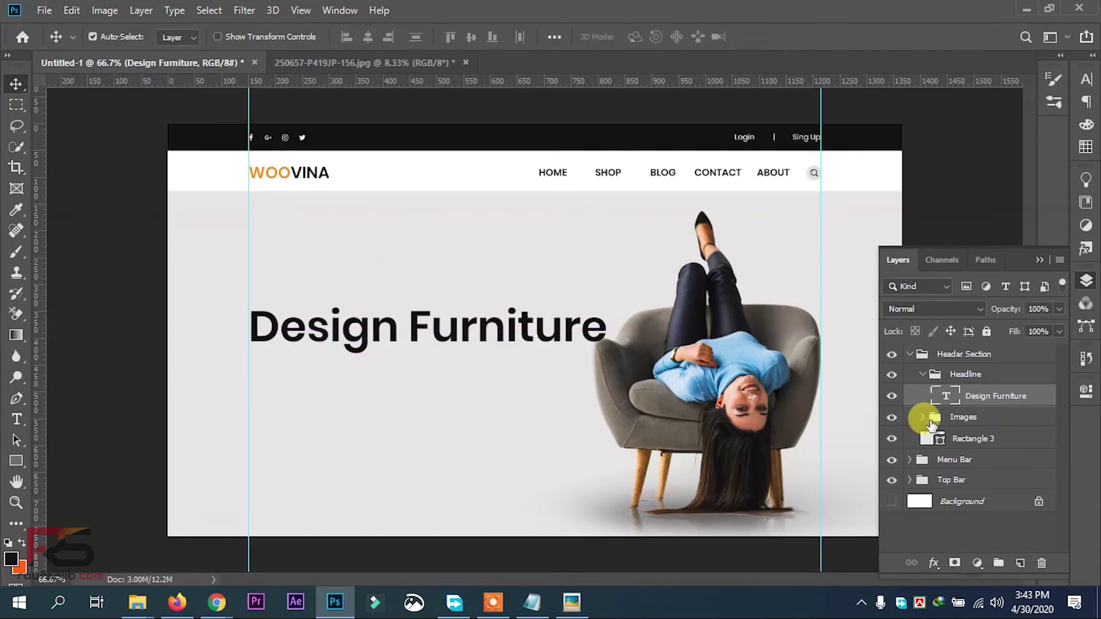
Step: Shift the Images group about 80 px to the right, clear of the headline
{"action": "left_click", "coordinate": [970, 417]}
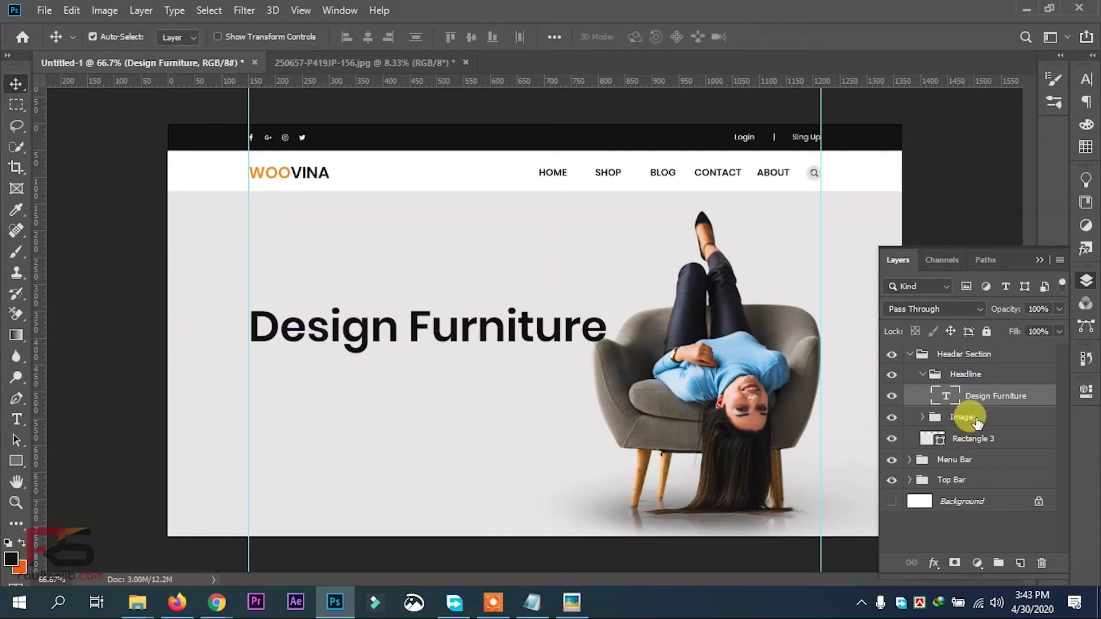
{"action": "key", "text": "Tab"}
{"action": "key", "text": "shift+Right"}
{"action": "key", "text": "shift+Right"}
{"action": "key", "text": "shift+Right"}
{"action": "key", "text": "shift+Right"}
{"action": "key", "text": "shift+Right"}
{"action": "key", "text": "shift+Right"}
{"action": "key", "text": "shift+Right"}
{"action": "key", "text": "shift+Right"}
{"action": "key", "text": "shift+Right"}
{"action": "key", "text": "shift+Right"}
{"action": "key", "text": "shift+Right"}
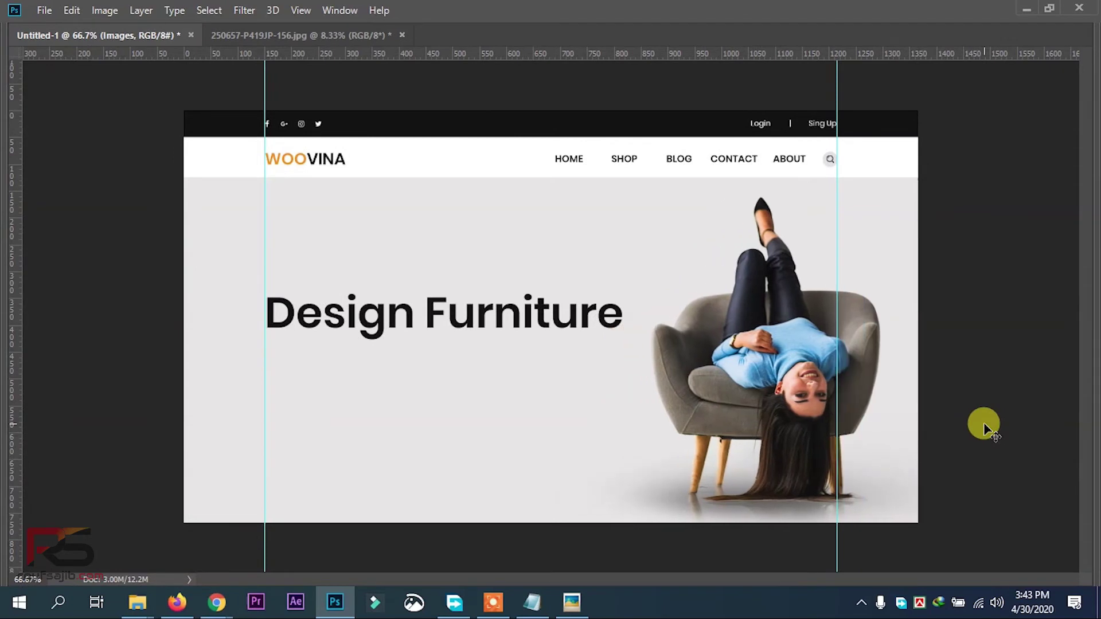
{"action": "key", "text": "Tab"}
Step: Reduce the "Design Furniture" headline to 70 pt and realign its left edge with the left guide
{"action": "left_click", "coordinate": [524, 316]}
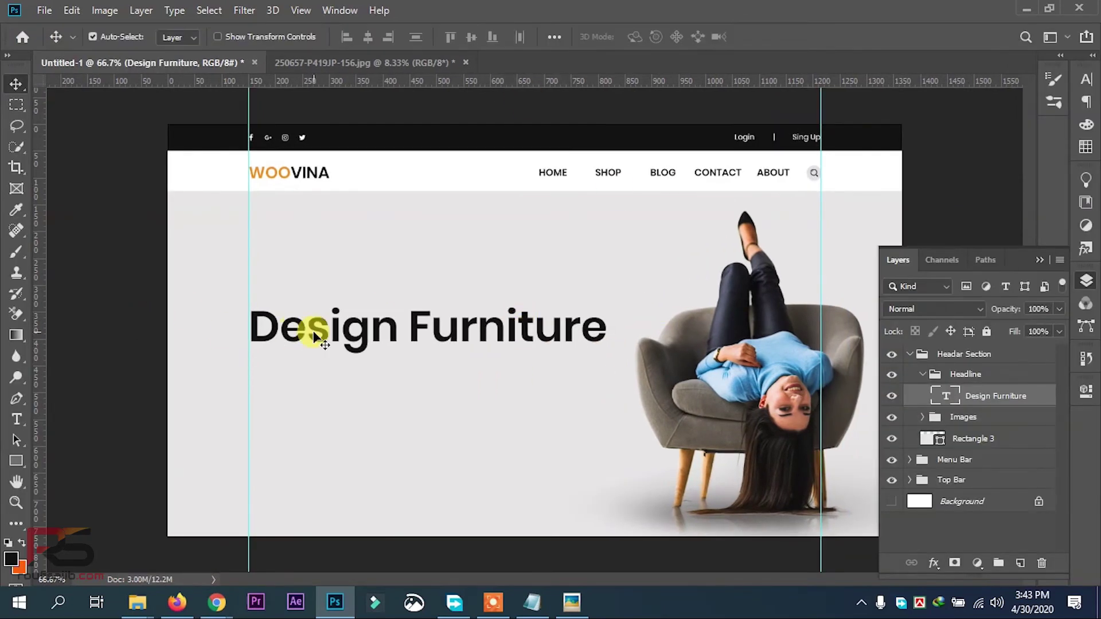
{"action": "left_click", "coordinate": [1085, 79]}
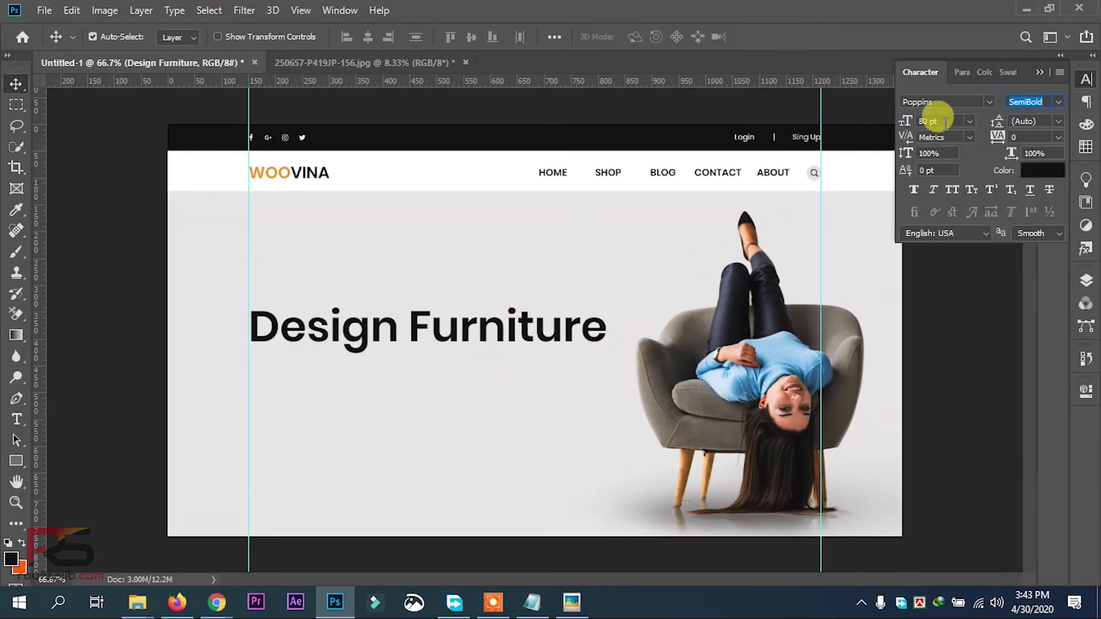
{"action": "left_click", "coordinate": [944, 122]}
{"action": "key", "text": "Return"}
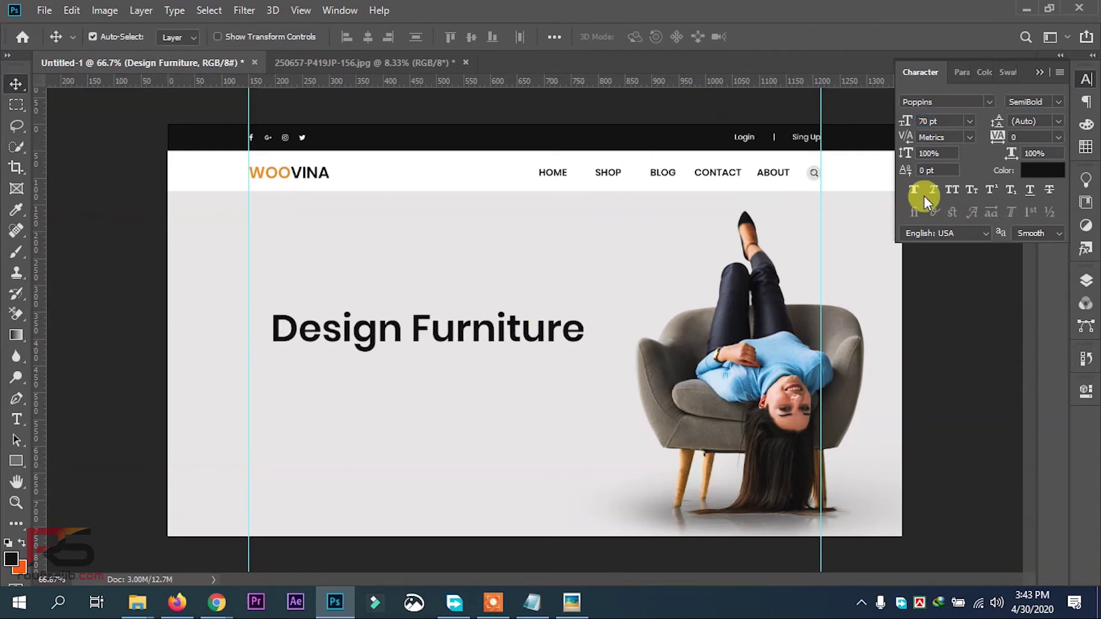
{"action": "left_click", "coordinate": [960, 72]}
{"action": "mouse_move", "coordinate": [422, 330]}
{"action": "left_mouse_down"}
{"action": "mouse_move", "coordinate": [582, 327]}
{"action": "mouse_move", "coordinate": [418, 327]}
{"action": "mouse_move", "coordinate": [405, 338]}
{"action": "left_mouse_up"}
{"action": "key", "text": "F7"}
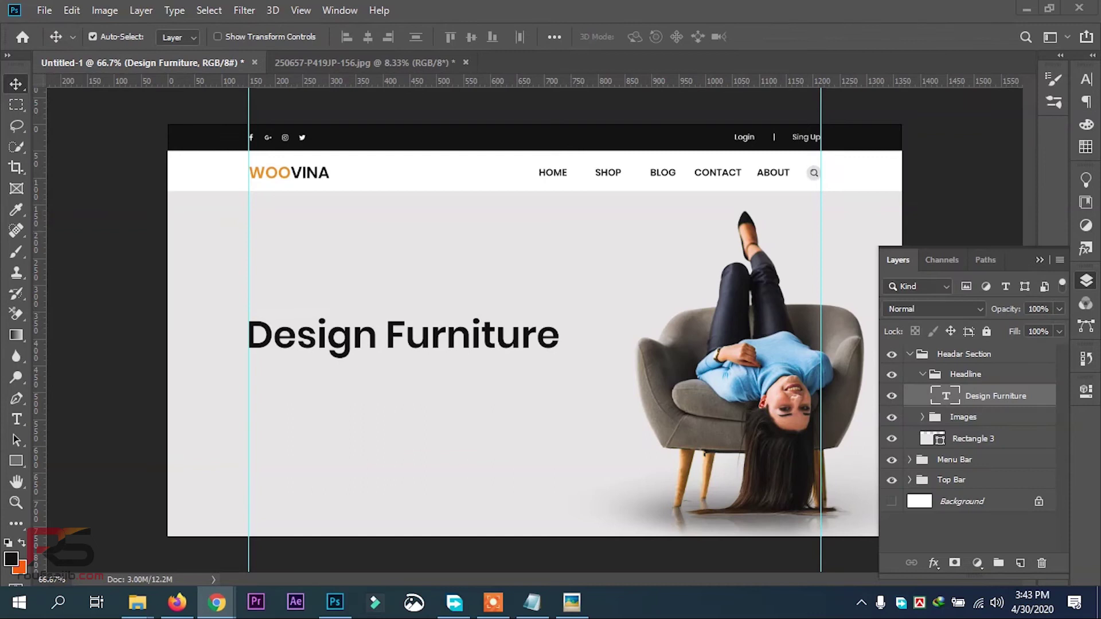
Step: Create a paragraph text box below the headline, starting at the left guide, and paste in the first Lorem Ipsum sentence
{"action": "left_click", "coordinate": [123, 339]}
{"action": "left_click", "coordinate": [17, 419]}
{"action": "left_click_drag", "start_coordinate": [250, 378], "coordinate": [518, 412]}
{"action": "key", "text": "BackSpace"}
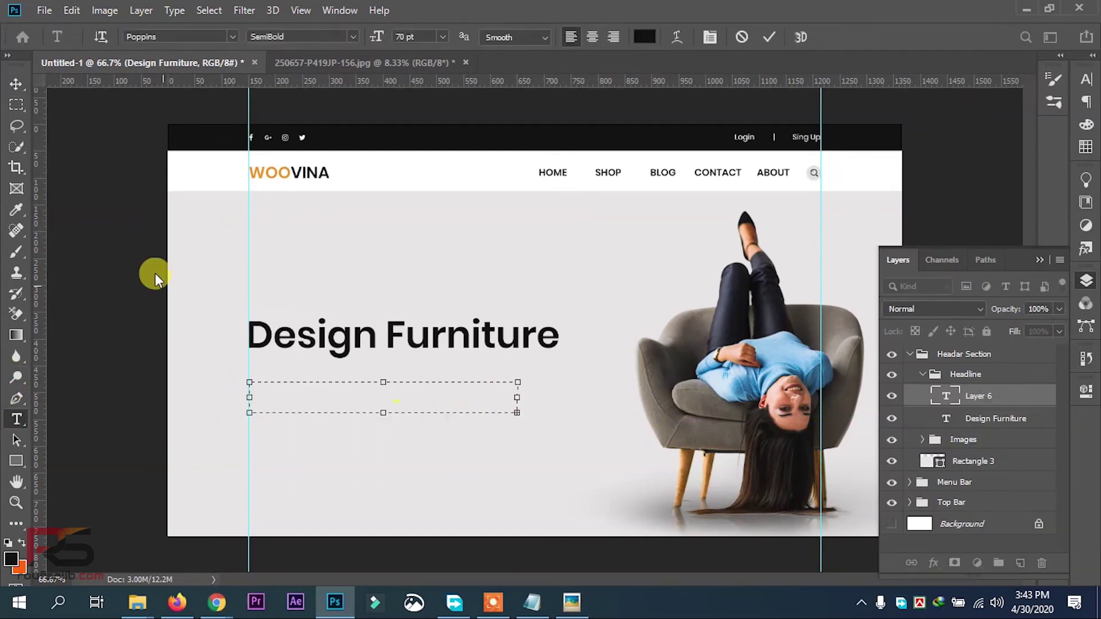
{"action": "key", "text": "ctrl+v"}
{"action": "left_click", "coordinate": [17, 84]}
Step: Set the Lorem Ipsum paragraph to 14 pt in Poppins SemiBold
{"action": "left_click", "coordinate": [16, 419]}
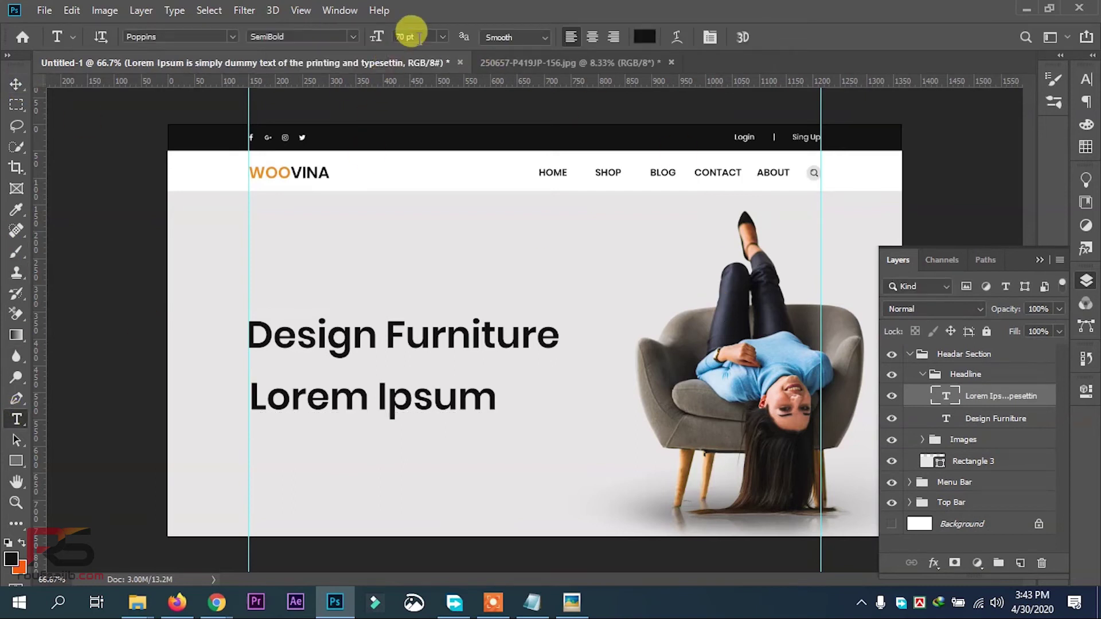
{"action": "type", "text": "14"}
{"action": "key", "text": "Return"}
{"action": "left_click", "coordinate": [440, 37]}
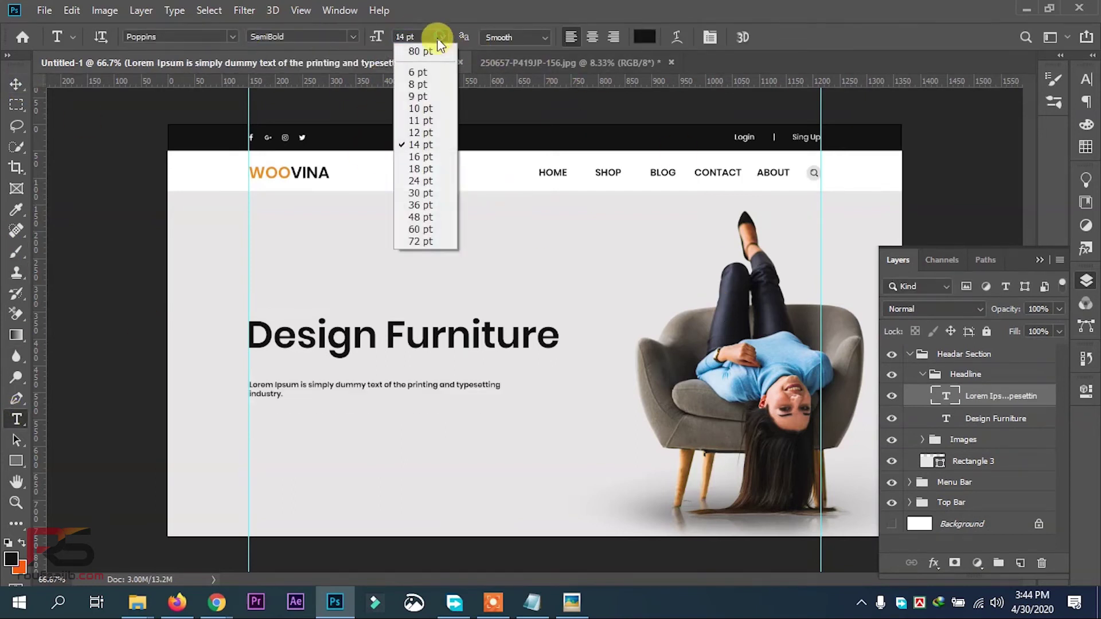
{"action": "left_click", "coordinate": [349, 35]}
{"action": "left_click", "coordinate": [349, 36]}
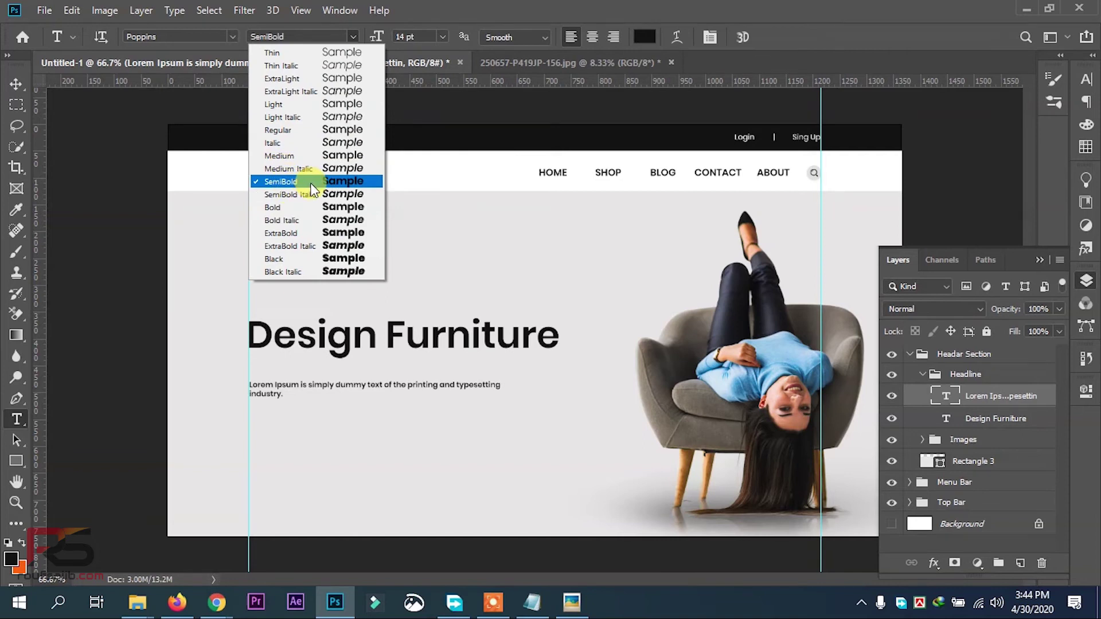
{"action": "left_click", "coordinate": [324, 181]}
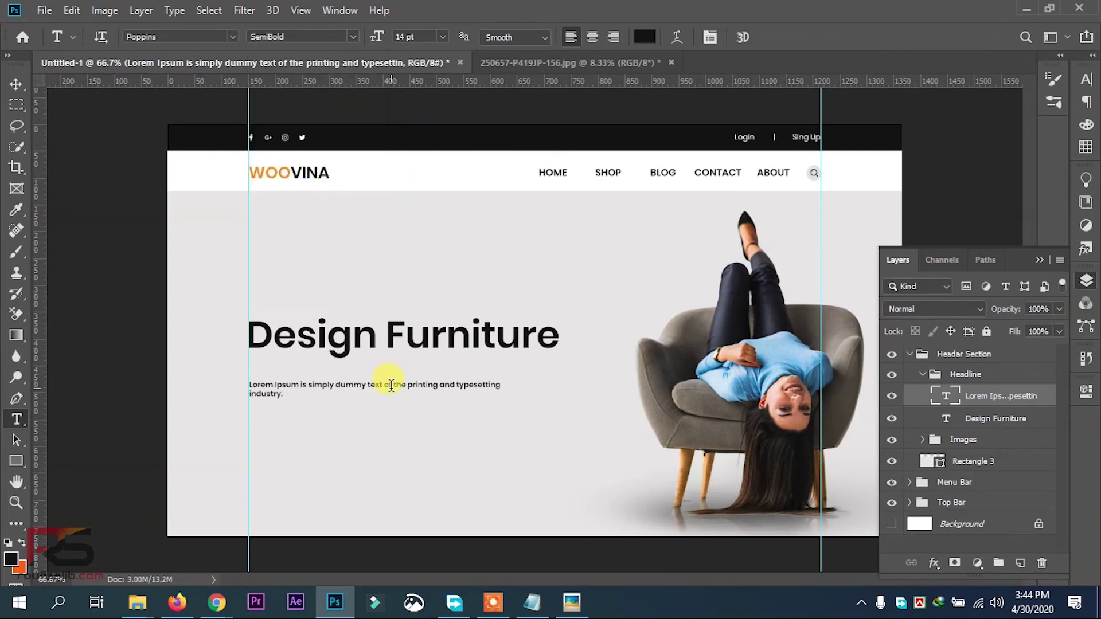
Step: Append "Lorem Ipsum has been the industry's" to the end of the paragraph
{"action": "key", "text": "alt+Tab"}
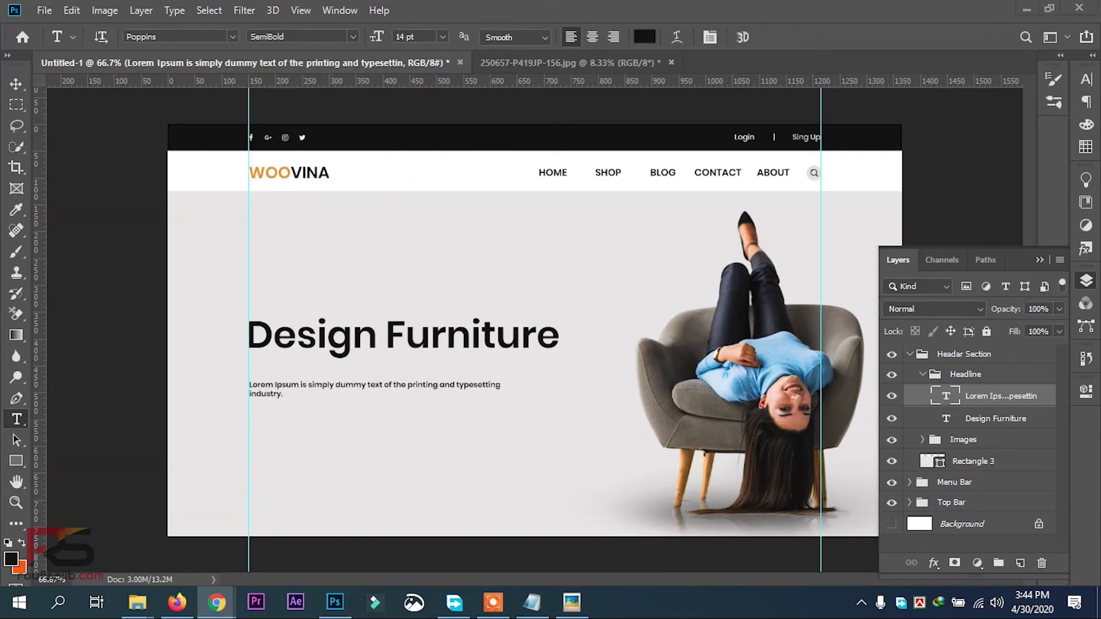
{"action": "left_click", "coordinate": [334, 602]}
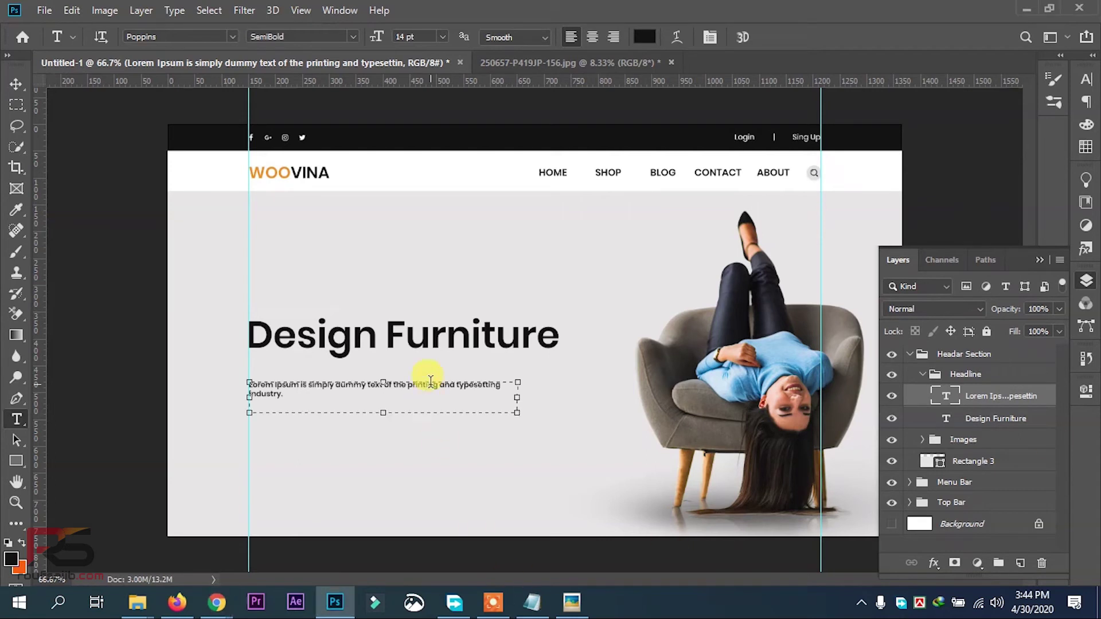
{"action": "left_click", "coordinate": [430, 383]}
{"action": "type", "text": "Lorem Ipsum has been the industry's"}
{"action": "left_click", "coordinate": [21, 86]}
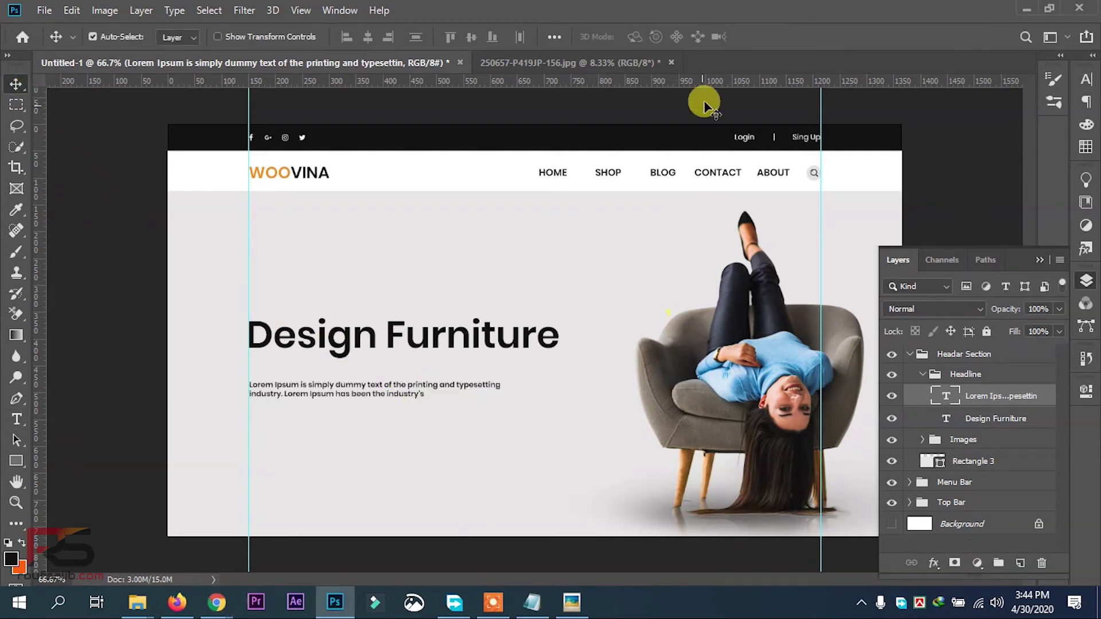
Step: Try a leading of 25 pt and then 28 pt on the Lorem Ipsum paragraph
{"action": "left_click", "coordinate": [1085, 79]}
{"action": "left_click", "coordinate": [1029, 120]}
{"action": "type", "text": "25"}
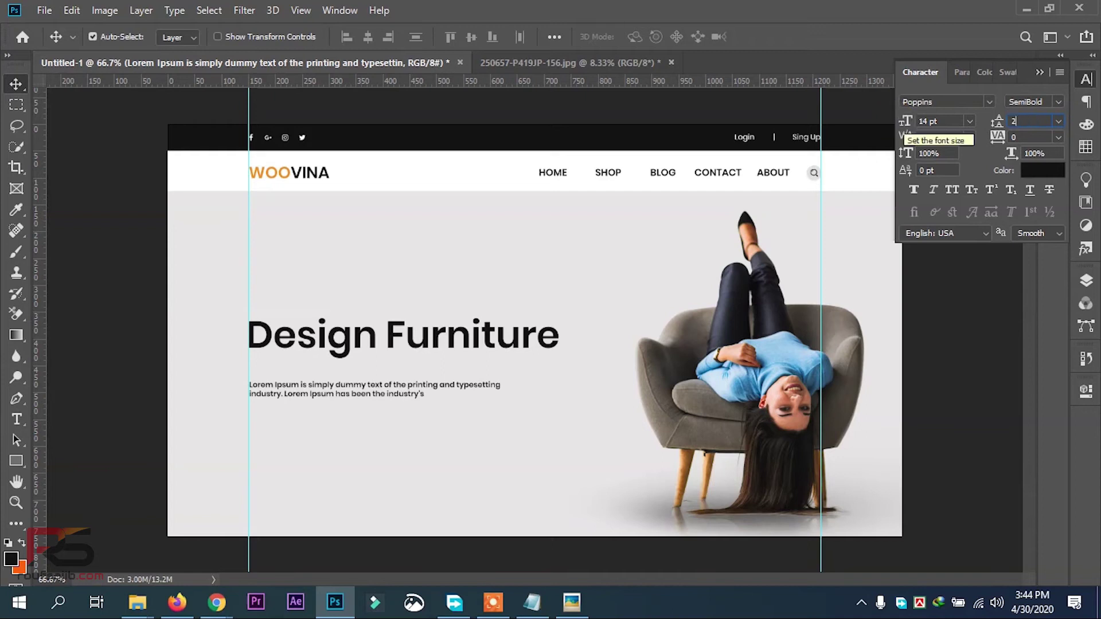
{"action": "key", "text": "Return"}
{"action": "left_click", "coordinate": [572, 602]}
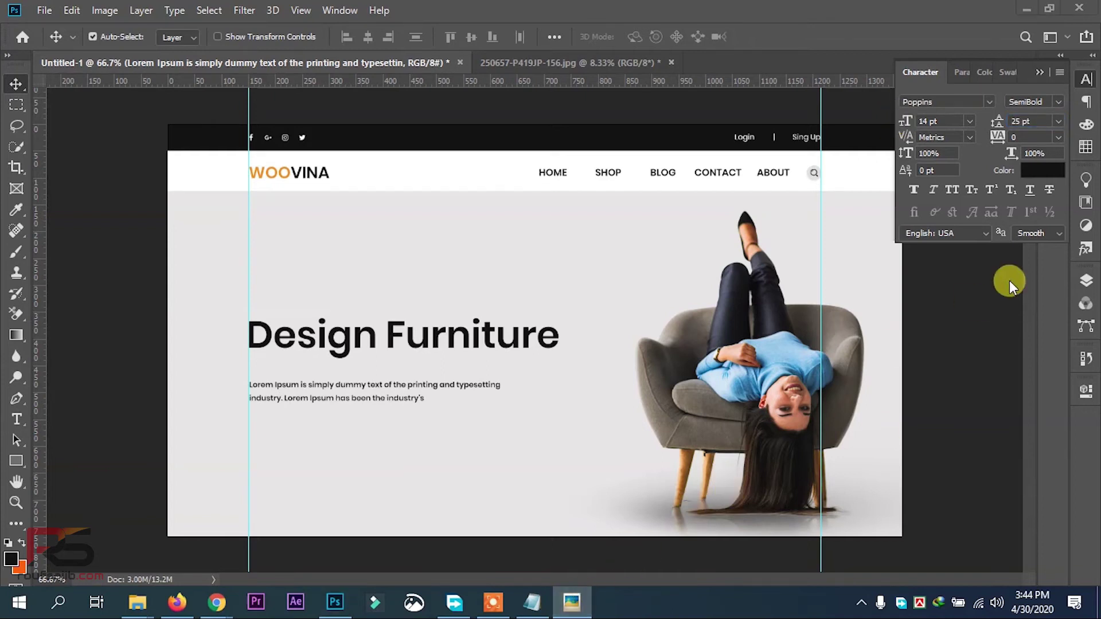
{"action": "left_click", "coordinate": [1032, 121]}
{"action": "type", "text": "28"}
{"action": "key", "text": "Return"}
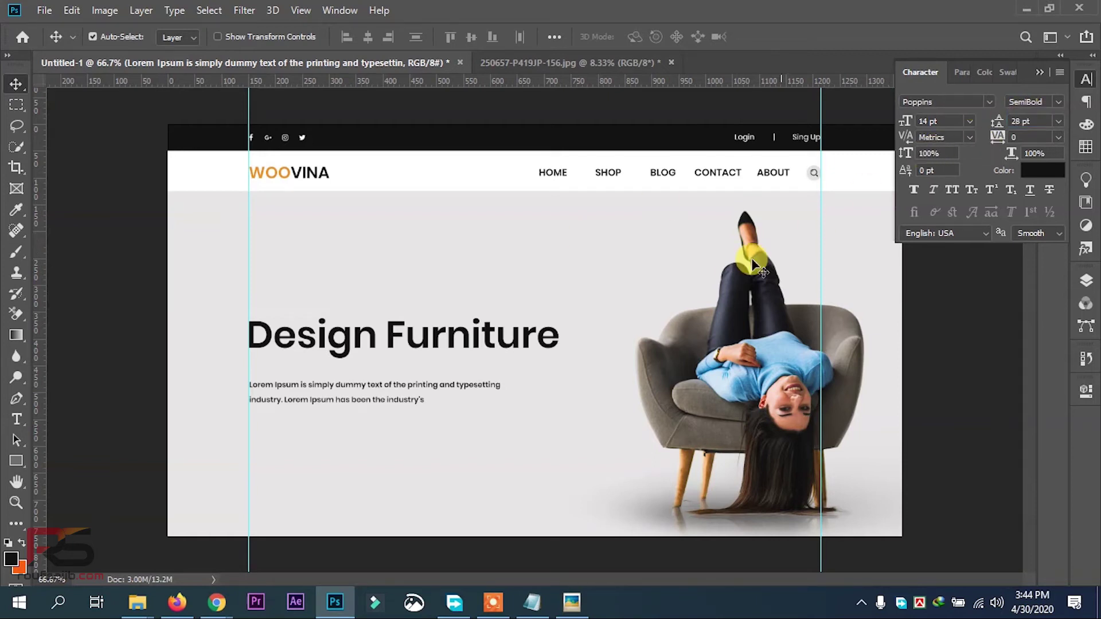
Step: Try the Bold weight on the paragraph and return it to SemiBold
{"action": "left_click", "coordinate": [1057, 104]}
{"action": "left_click", "coordinate": [940, 99]}
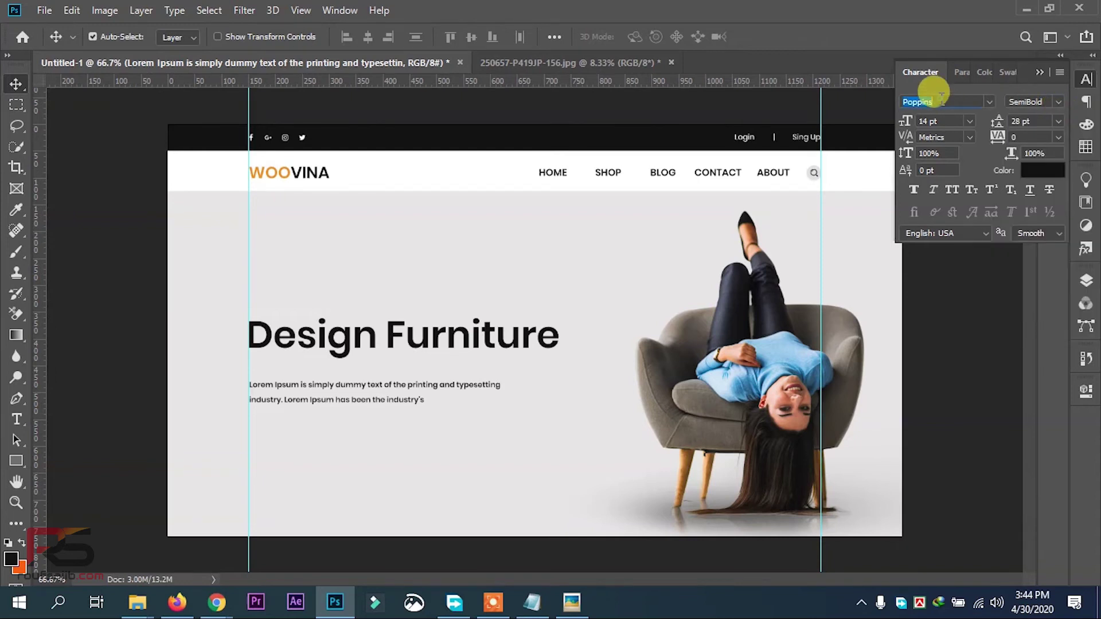
{"action": "left_click", "coordinate": [1043, 102]}
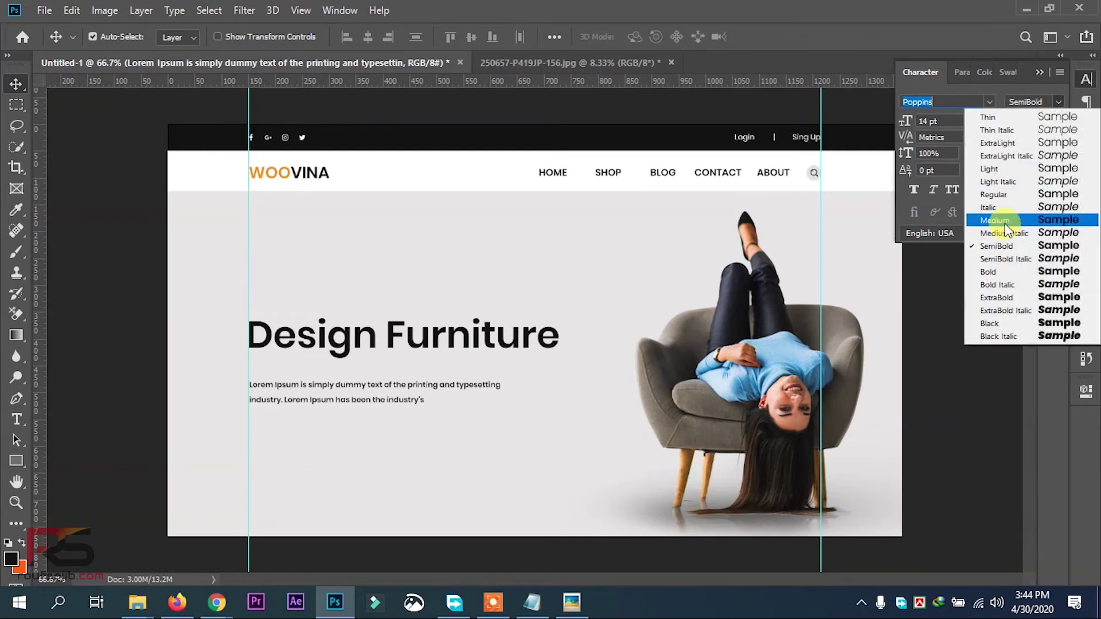
{"action": "left_click", "coordinate": [1007, 273]}
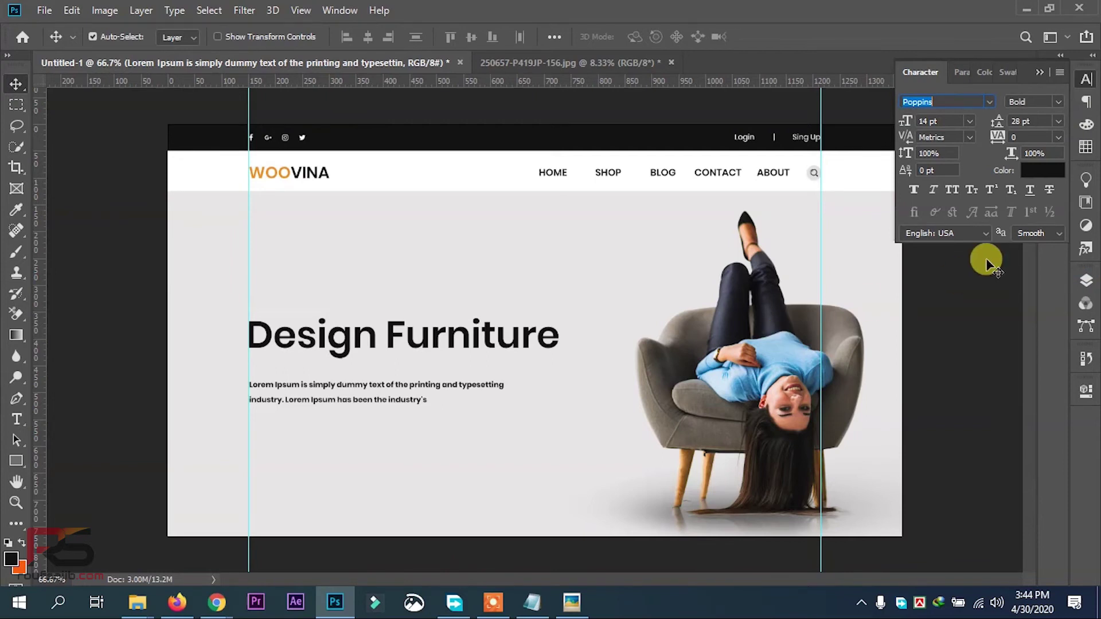
{"action": "left_click", "coordinate": [1058, 103]}
{"action": "left_click", "coordinate": [987, 250]}
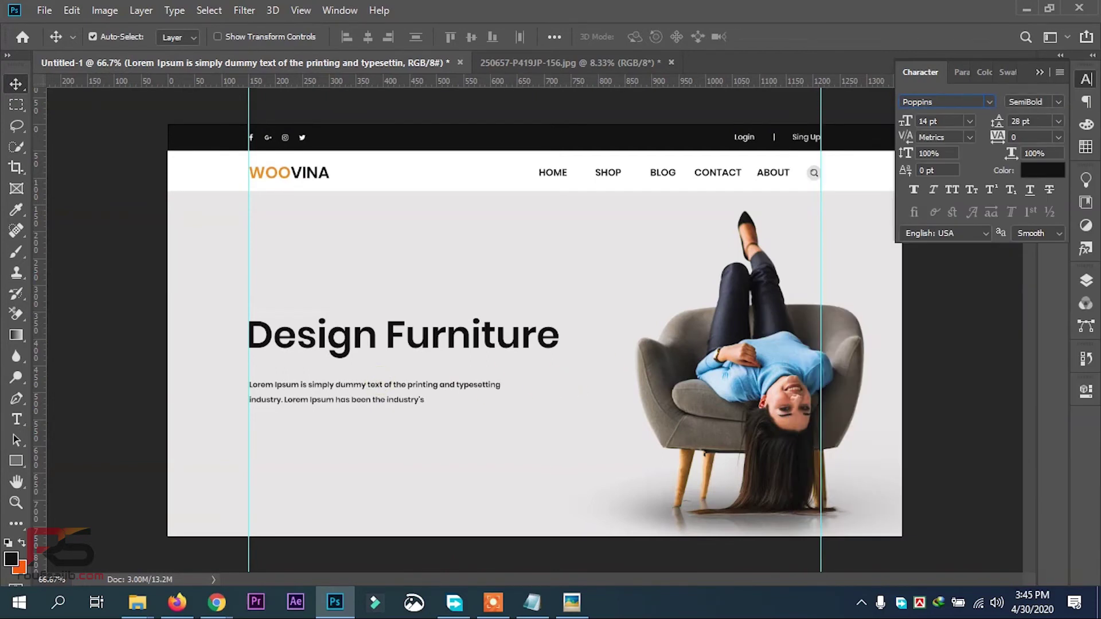
Step: Shift the Lorem Ipsum paragraph 40 px to the right and set its leading to 35 pt
{"action": "scroll", "coordinate": [415, 381], "scroll_direction": "up", "scroll_amount": 1}
{"action": "left_click_drag", "start_coordinate": [445, 388], "coordinate": [552, 388]}
{"action": "left_click", "coordinate": [1085, 280]}
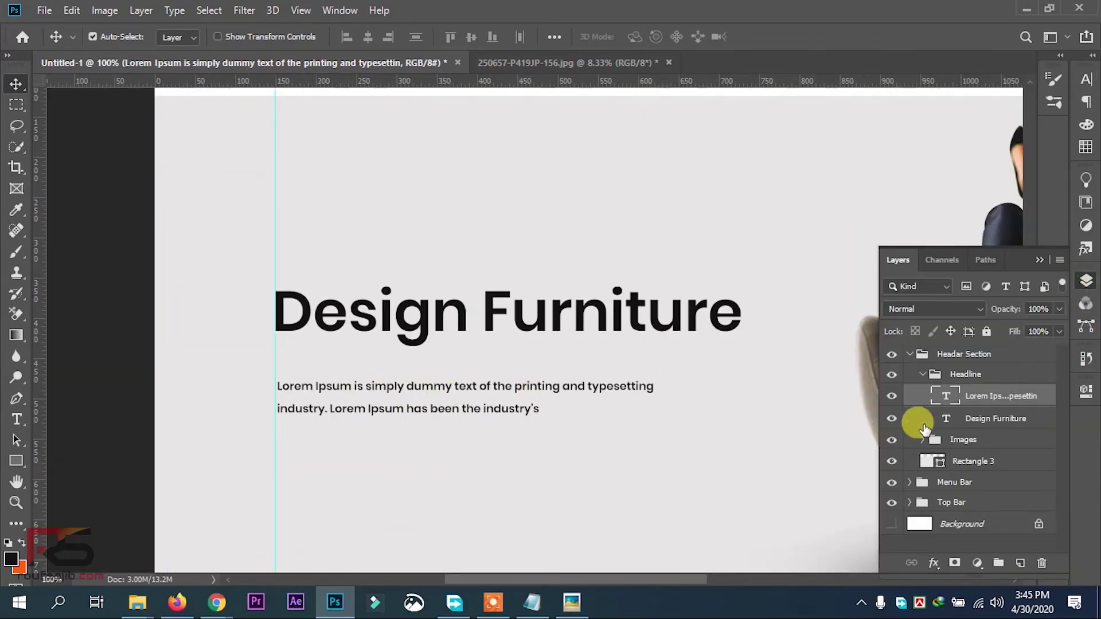
{"action": "key", "text": "shift+Right"}
{"action": "key", "text": "shift+Right"}
{"action": "key", "text": "shift+Right"}
{"action": "key", "text": "shift+Right"}
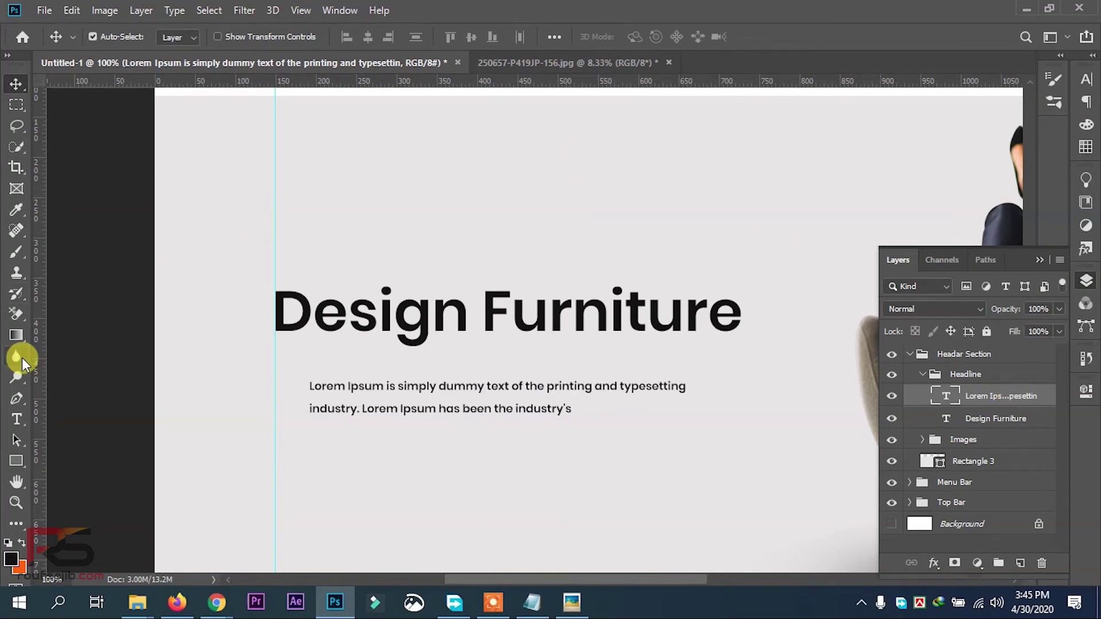
{"action": "key", "text": "m"}
{"action": "left_click", "coordinate": [1085, 79]}
Step: Make a narrow vertical marquee selection about 70 px tall below the paragraph and add a new layer for it
{"action": "left_click_drag", "start_coordinate": [427, 462], "coordinate": [428, 517]}
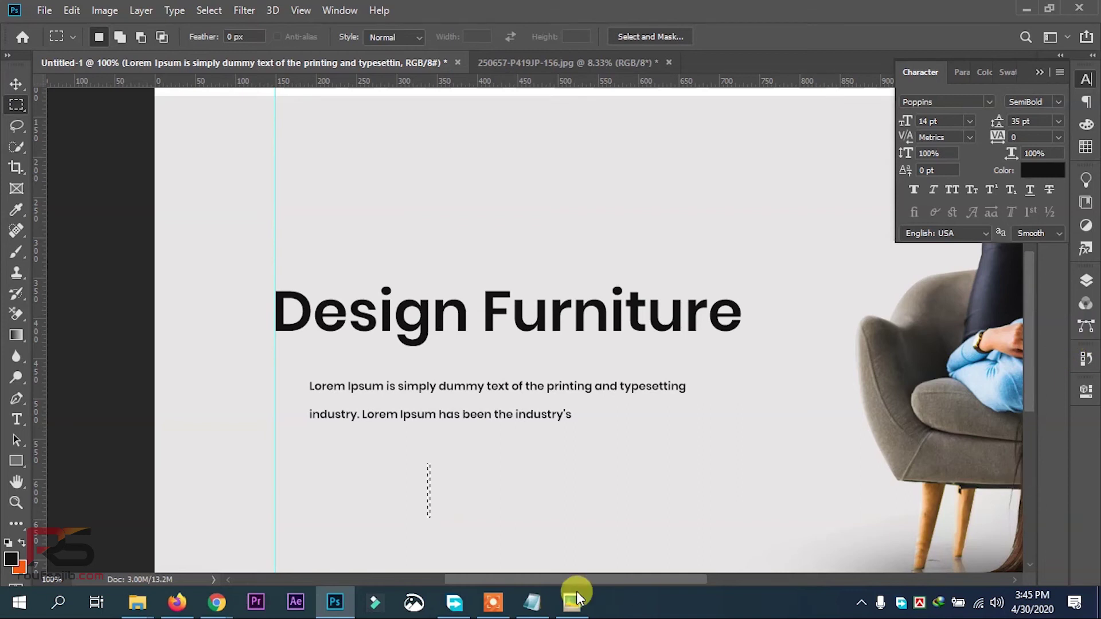
{"action": "key", "text": "ctrl+d"}
{"action": "key", "text": "alt+Tab"}
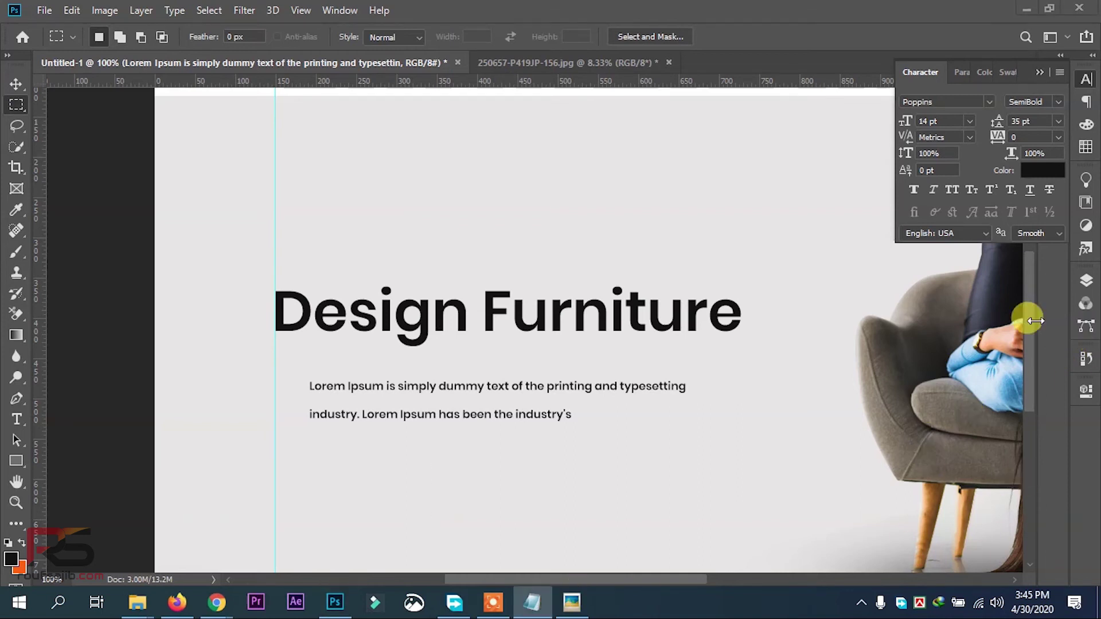
{"action": "key", "text": "alt+Tab"}
{"action": "left_click", "coordinate": [1085, 280]}
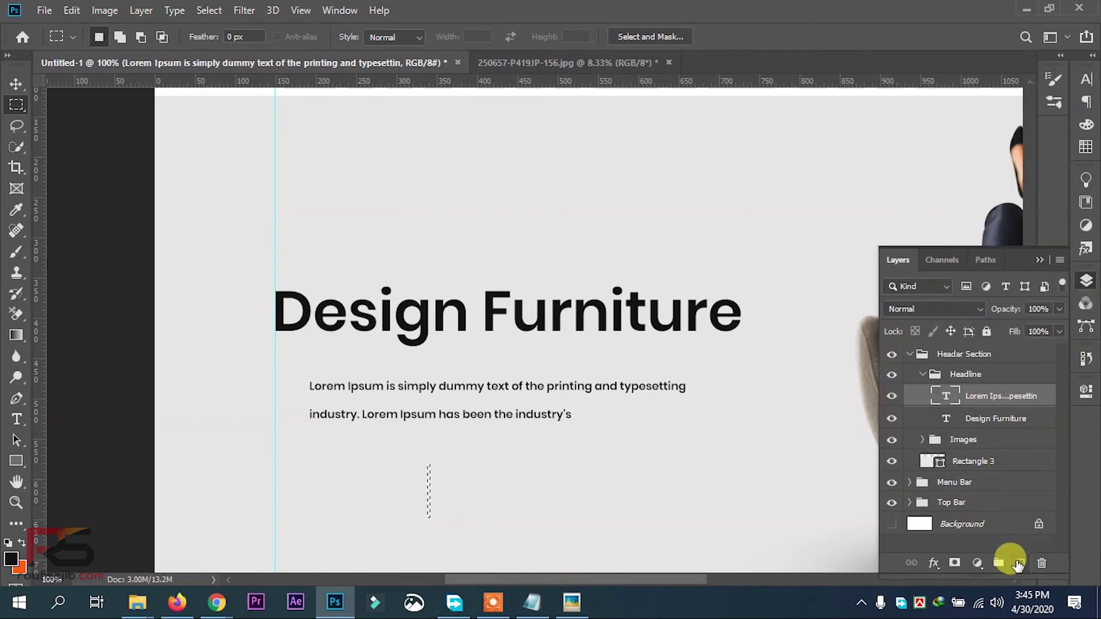
{"action": "left_click", "coordinate": [1018, 563]}
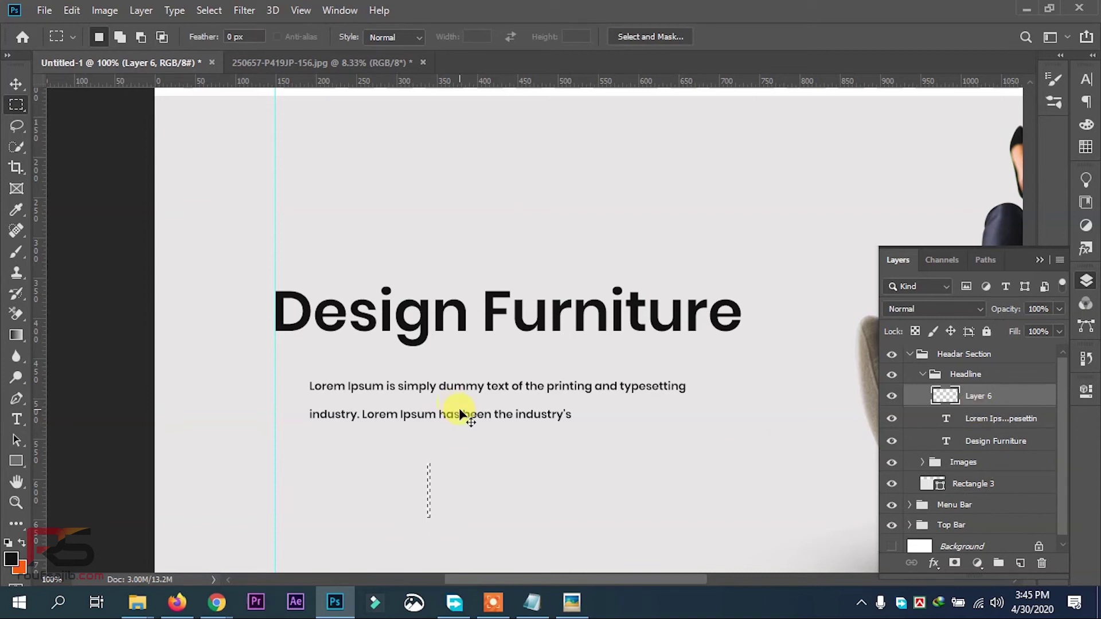
Step: Set the background colour to e98f21, fill the narrow selection with it and place the bar at the left guide beside the paragraph
{"action": "left_click", "coordinate": [19, 568]}
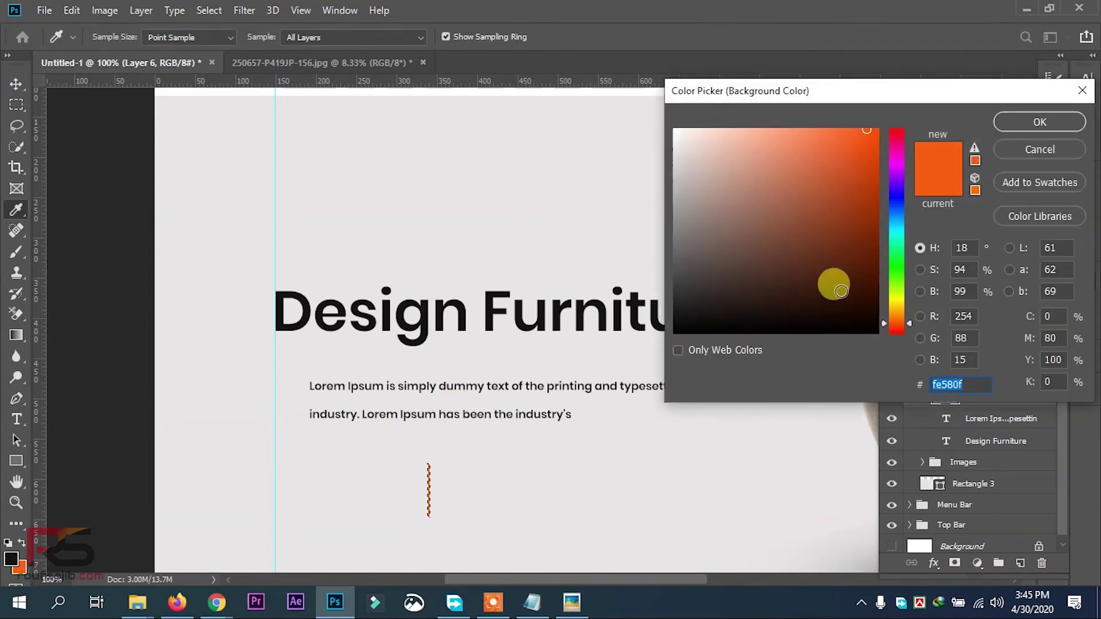
{"action": "type", "text": "ef8f"}
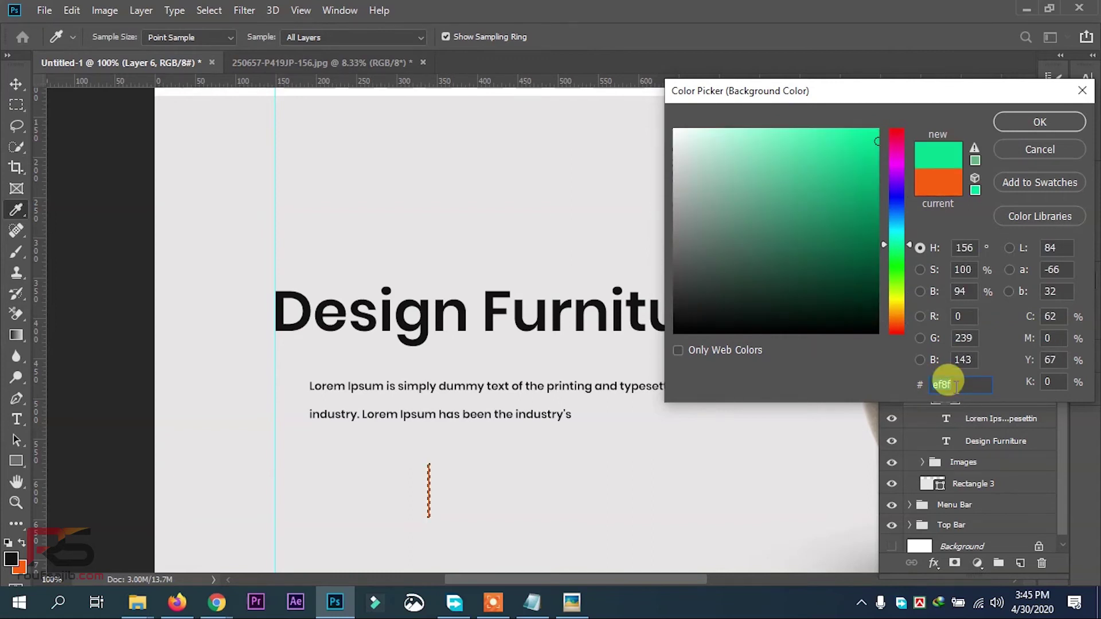
{"action": "type", "text": "e98f21"}
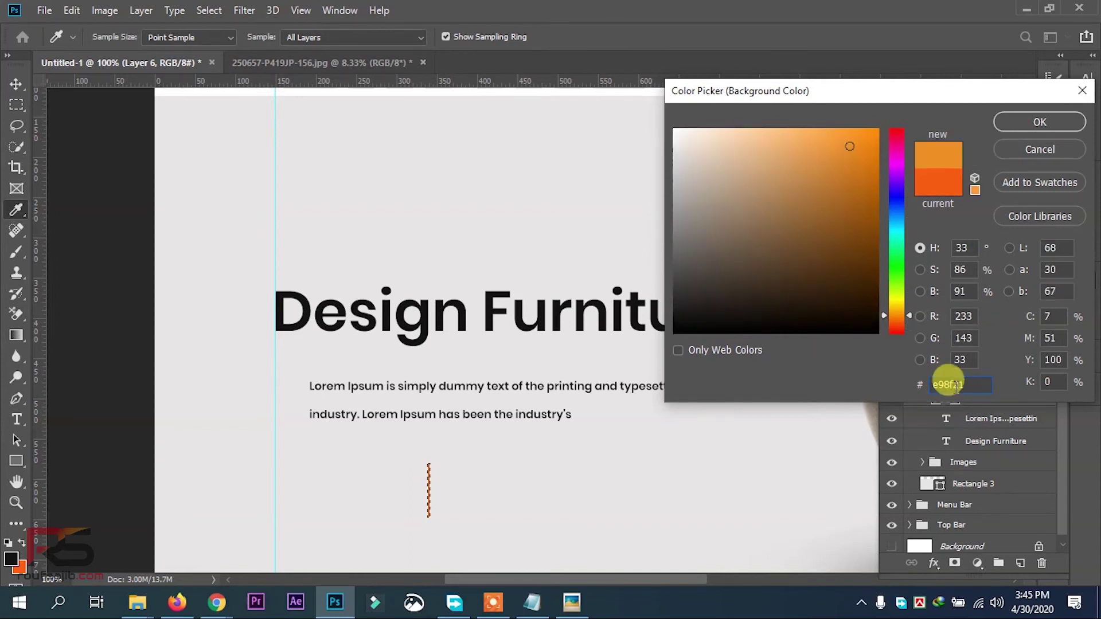
{"action": "key", "text": "Return"}
{"action": "key", "text": "m"}
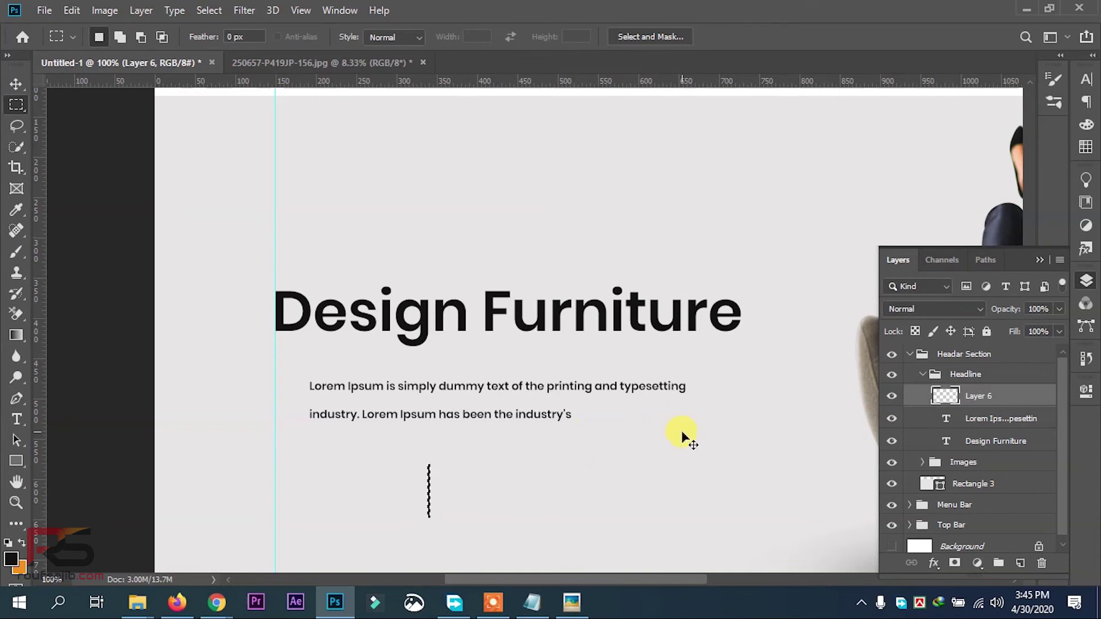
{"action": "left_click_drag", "start_coordinate": [424, 479], "coordinate": [277, 390]}
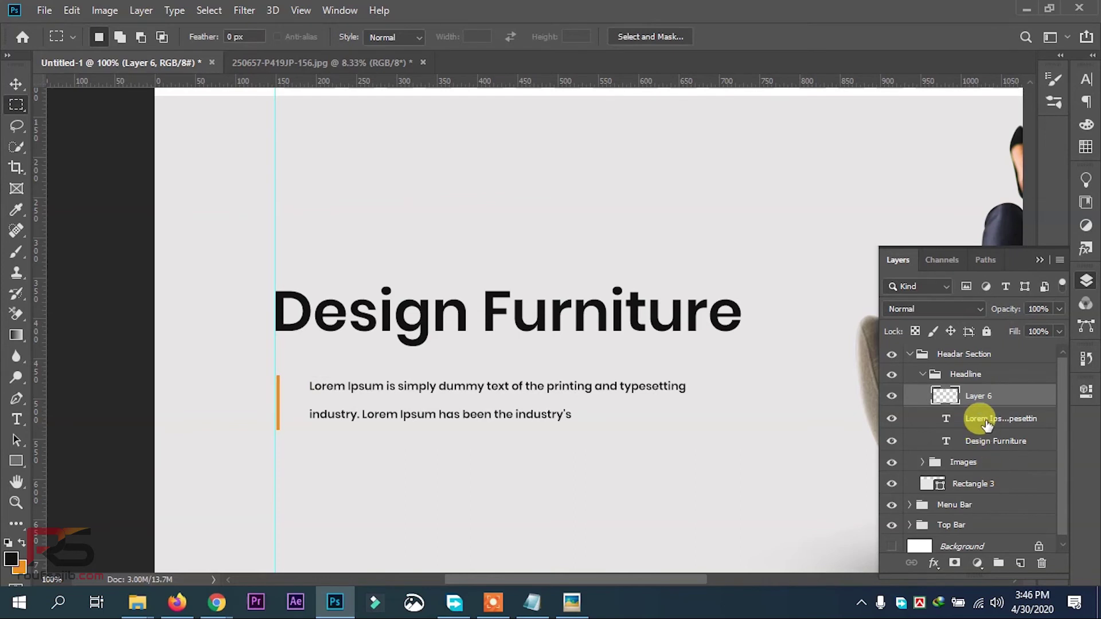
Step: Align the vertical centres of the orange bar and the Lorem Ipsum paragraph
{"action": "left_click", "coordinate": [980, 418], "text": "ctrl"}
{"action": "left_click", "coordinate": [16, 83]}
{"action": "left_click", "coordinate": [474, 36]}
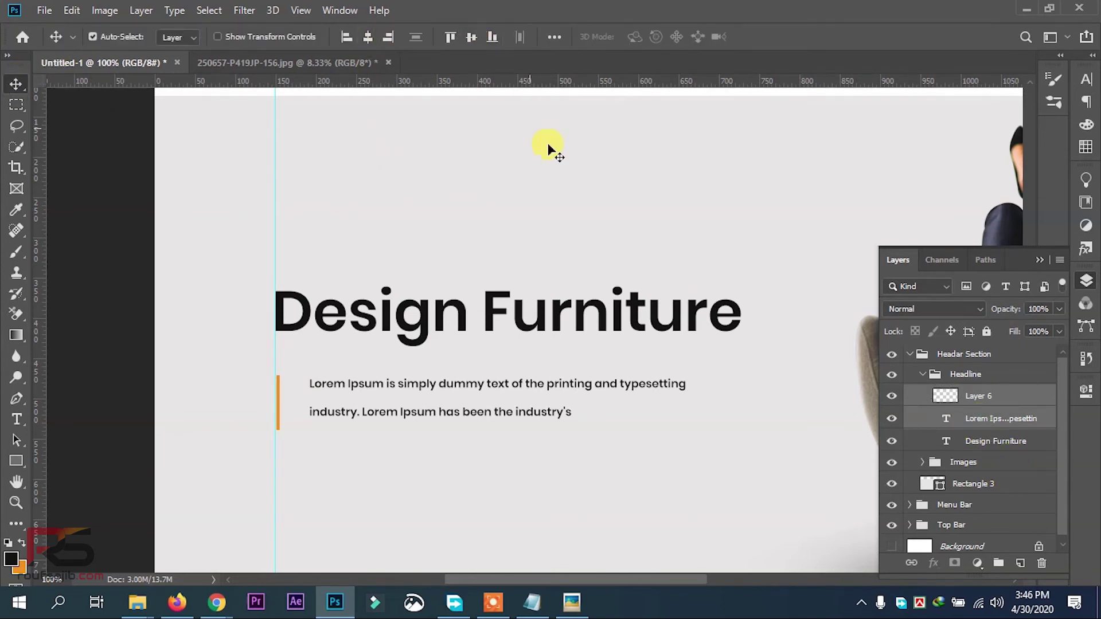
Step: Nudge only the Lorem Ipsum paragraph about 5 px down and 6 px to the left, closer to the orange bar
{"action": "left_click", "coordinate": [943, 419]}
{"action": "left_click", "coordinate": [17, 419]}
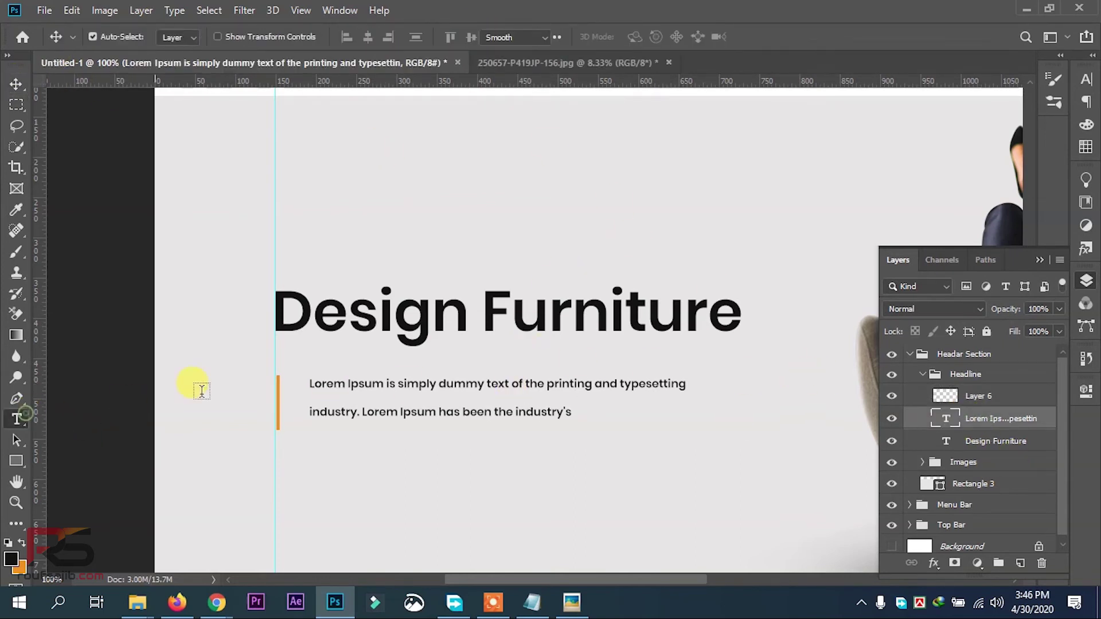
{"action": "key", "text": "ctrl+Down"}
{"action": "key", "text": "ctrl+Down"}
{"action": "key", "text": "ctrl+Down"}
{"action": "key", "text": "ctrl+Down"}
{"action": "key", "text": "ctrl+Down"}
{"action": "key", "text": "ctrl+Left"}
{"action": "key", "text": "Left"}
{"action": "key", "text": "Left"}
{"action": "key", "text": "Left"}
{"action": "key", "text": "Left"}
{"action": "key", "text": "Left"}
{"action": "key", "text": "Left"}
{"action": "key", "text": "Left"}
{"action": "key", "text": "Left"}
{"action": "key", "text": "Left"}
{"action": "key", "text": "Left"}
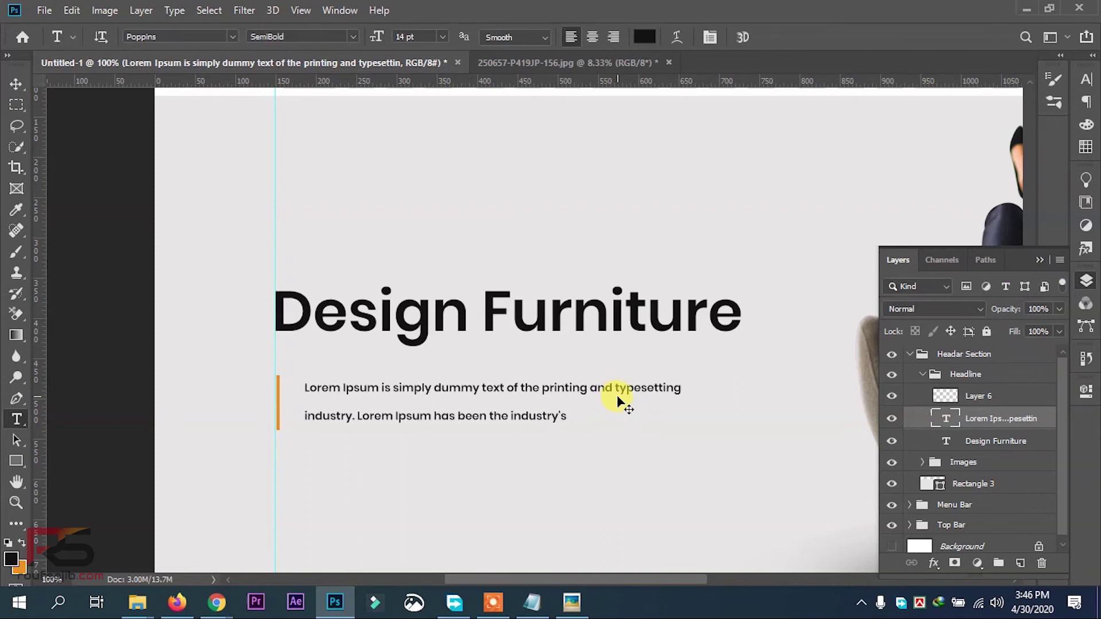
Step: Narrow the Lorem Ipsum paragraph's text box so that its first line breaks after "type"
{"action": "left_click", "coordinate": [651, 388]}
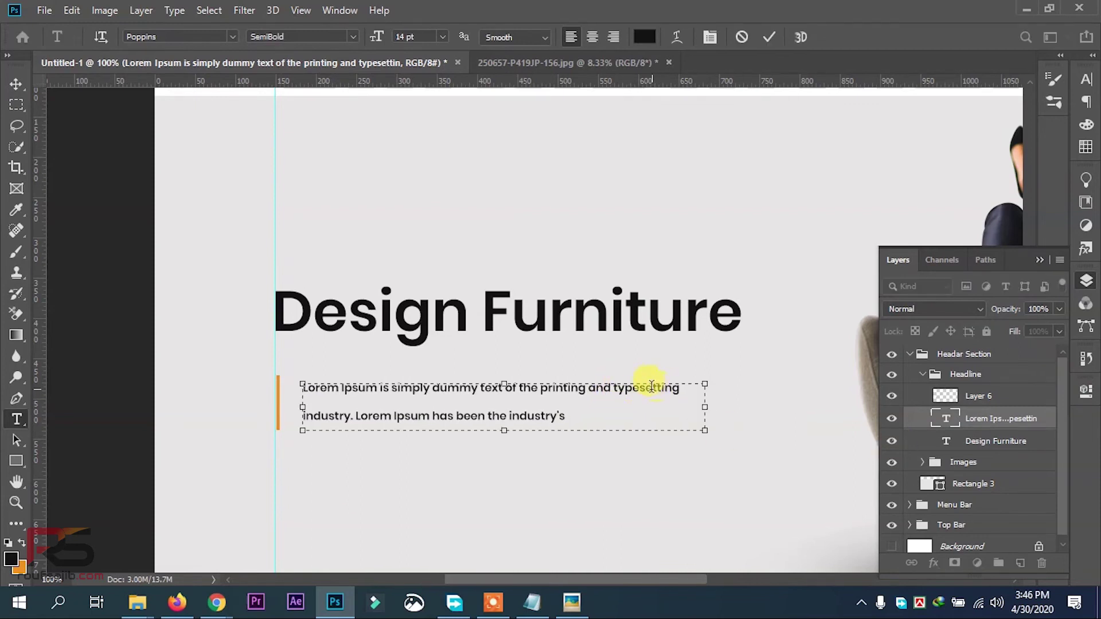
{"action": "left_click_drag", "start_coordinate": [706, 408], "coordinate": [670, 404]}
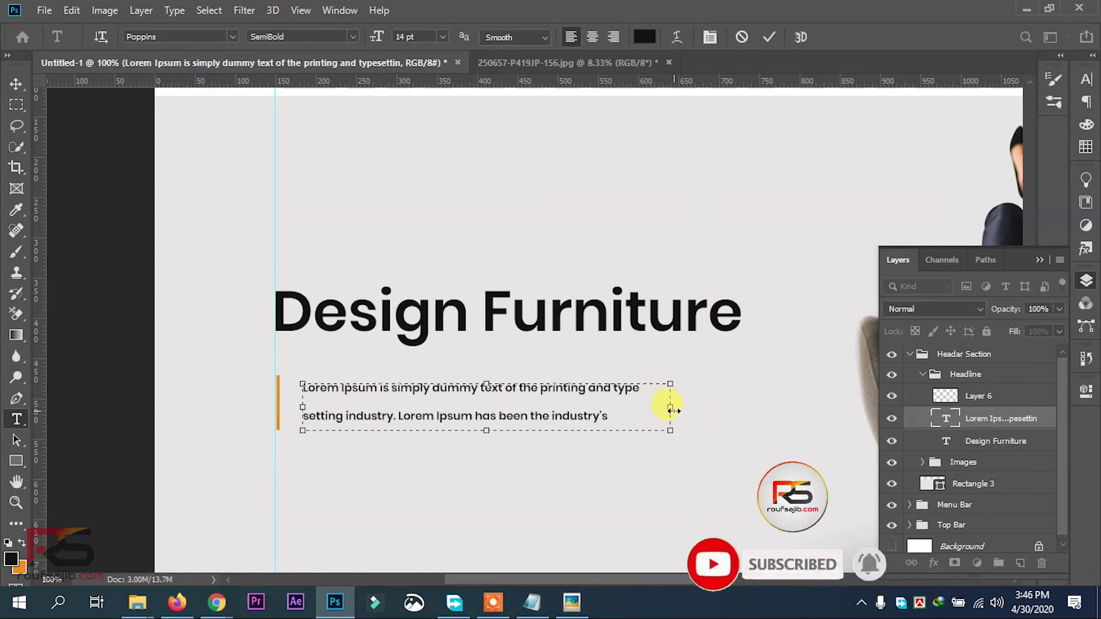
{"action": "left_click", "coordinate": [16, 84]}
{"action": "key", "text": "ctrl+minus"}
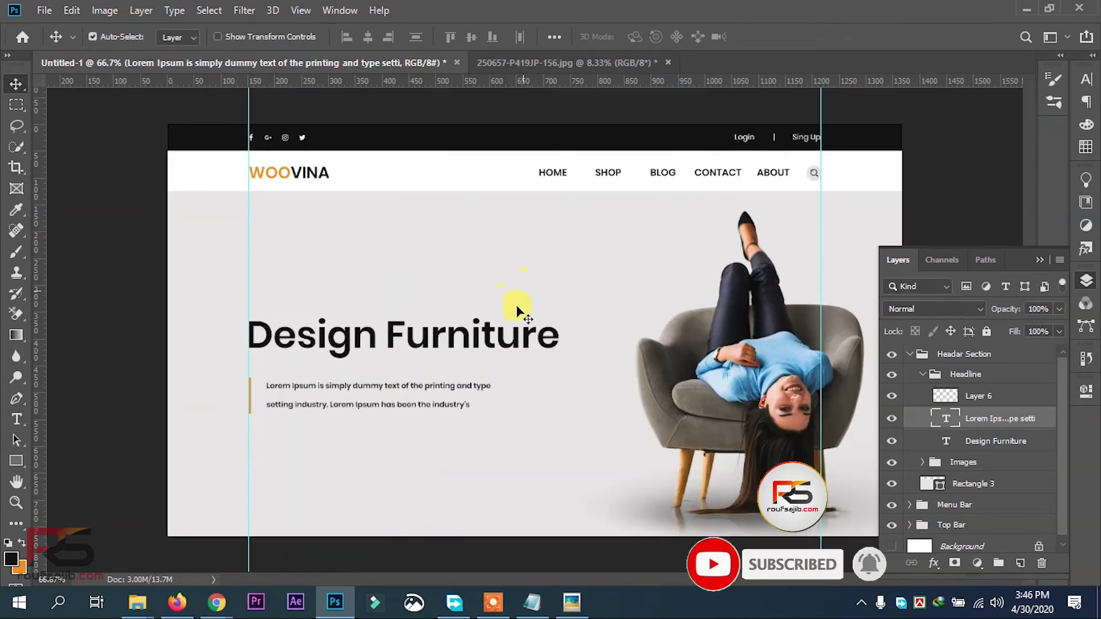
Step: Group the orange bar and the Lorem Ipsum paragraph layers and name the group Midell Text
{"action": "left_click", "coordinate": [972, 394]}
{"action": "left_click", "coordinate": [974, 422], "text": "shift"}
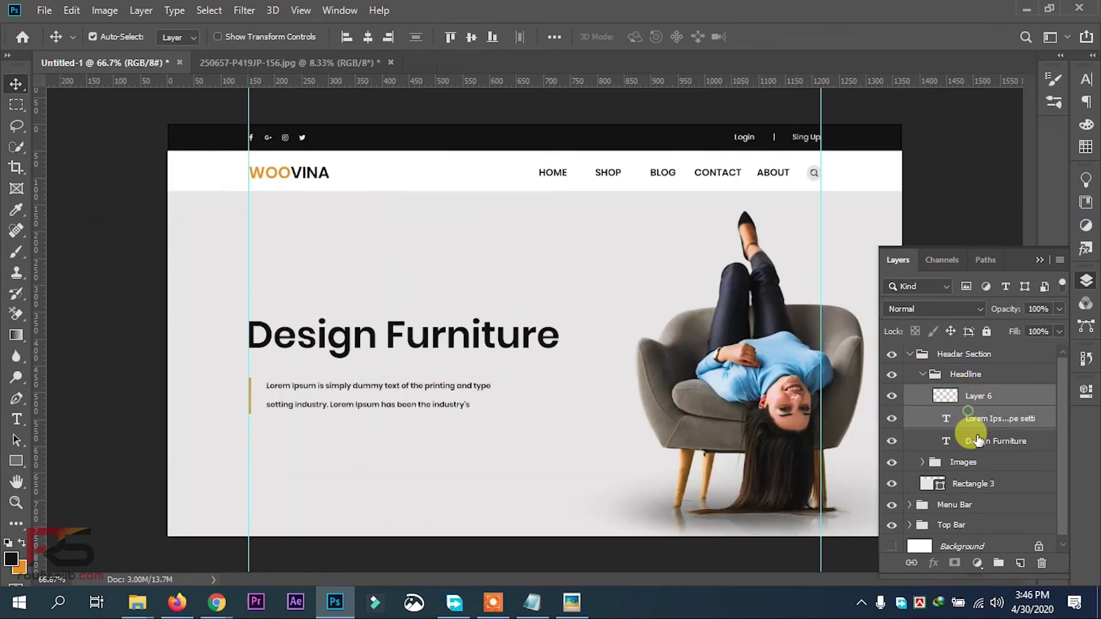
{"action": "left_click", "coordinate": [997, 562]}
{"action": "double_click", "coordinate": [982, 395]}
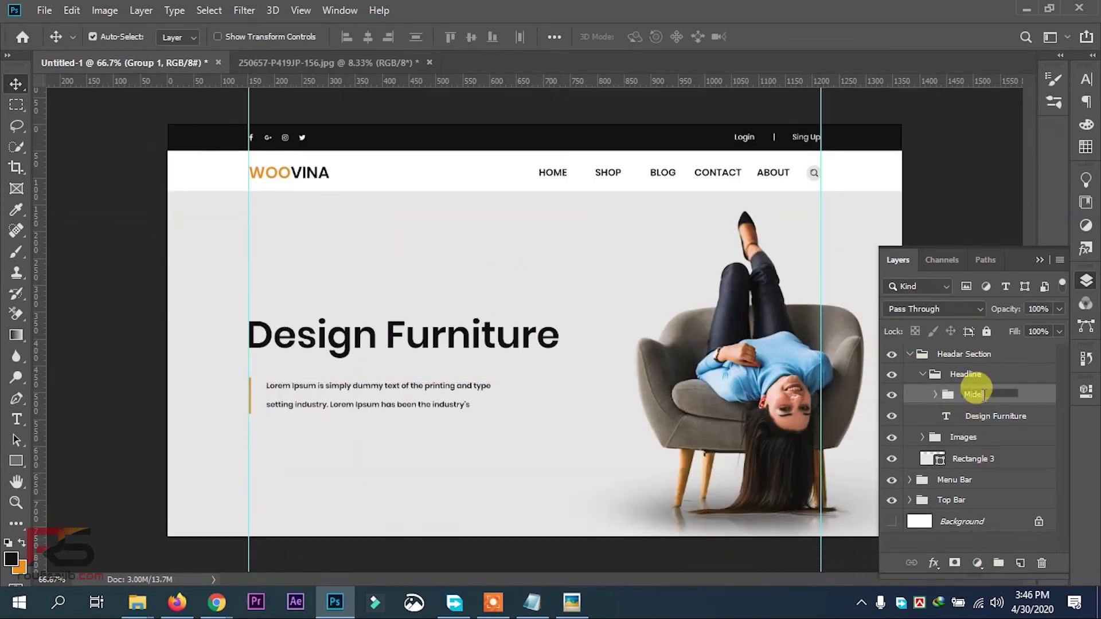
{"action": "key", "text": "Return"}
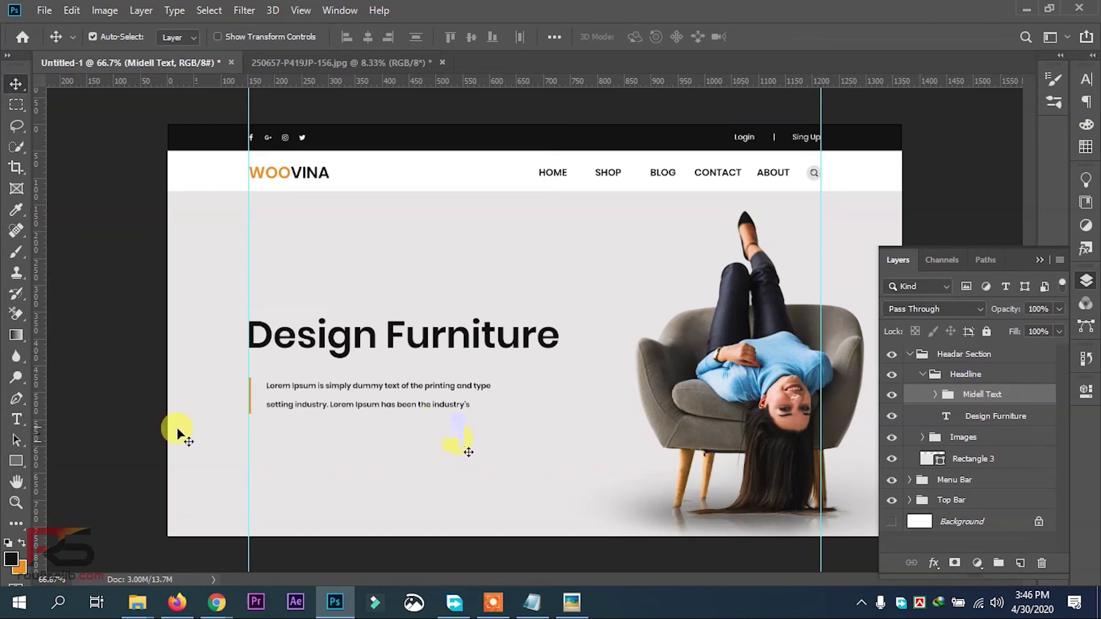
Step: Activate the Rounded Rectangle tool
{"action": "right_click", "coordinate": [23, 457]}
{"action": "left_click", "coordinate": [86, 475]}
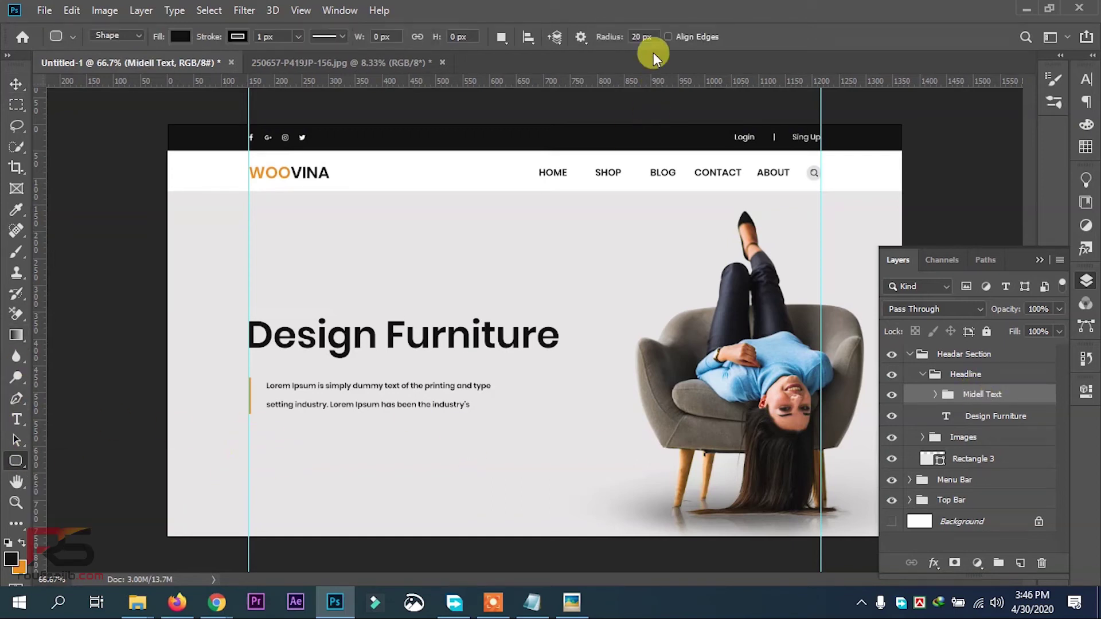
{"action": "left_click", "coordinate": [288, 393]}
{"action": "key", "text": "Escape"}
{"action": "key", "text": "ctrl+plus"}
{"action": "left_click_drag", "start_coordinate": [268, 491], "coordinate": [346, 367]}
{"action": "left_click_drag", "start_coordinate": [181, 366], "coordinate": [269, 397]}
{"action": "key", "text": "ctrl+z"}
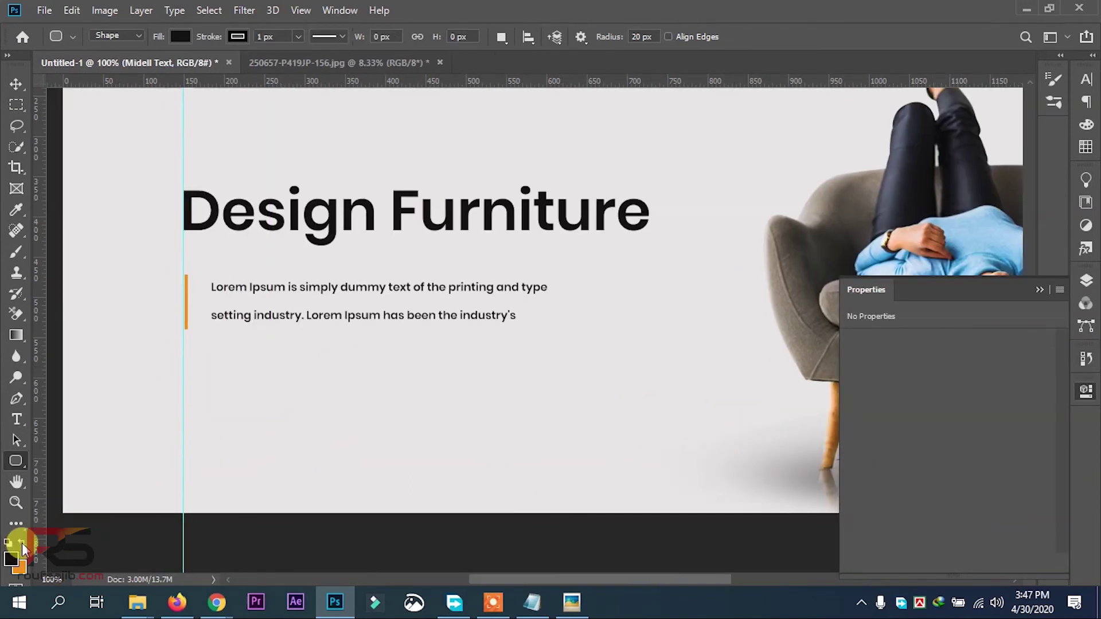
Step: Swap the foreground and background colours and draw an orange rounded rectangle about 140 by 33 px at the left guide below the paragraph
{"action": "left_click", "coordinate": [21, 542]}
{"action": "left_click", "coordinate": [1084, 389]}
{"action": "key", "text": "F7"}
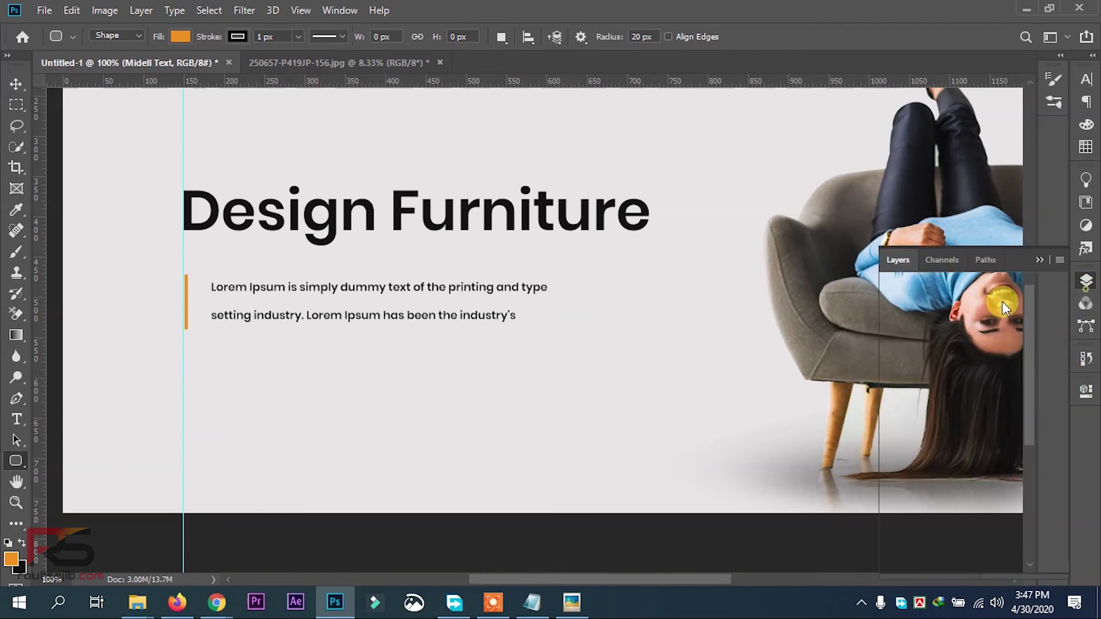
{"action": "left_click_drag", "start_coordinate": [181, 388], "coordinate": [297, 413]}
{"action": "left_click", "coordinate": [1085, 358]}
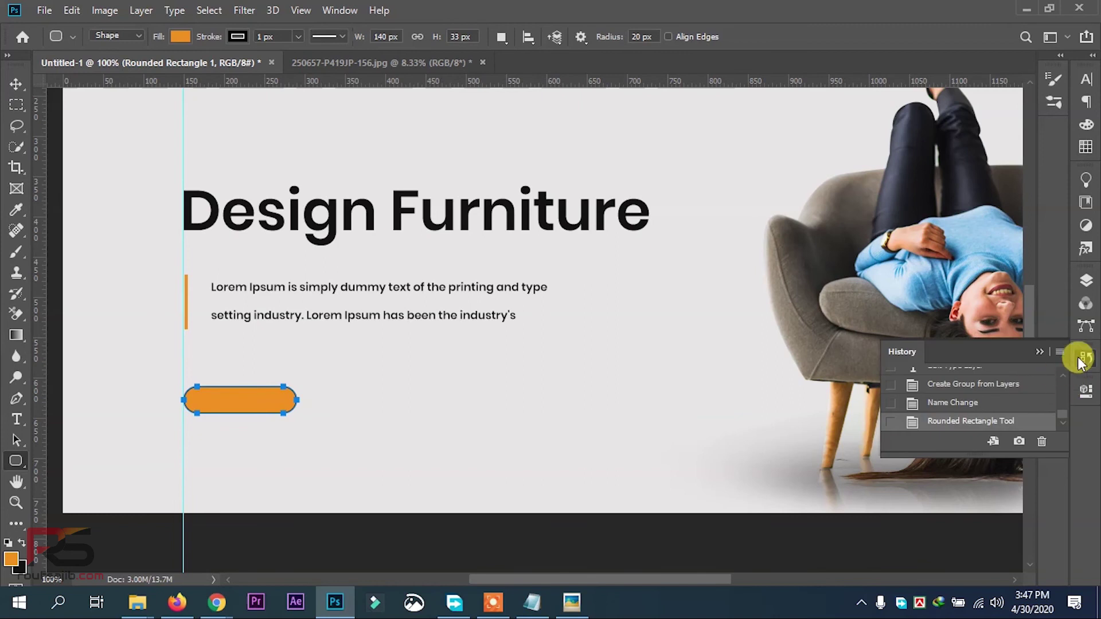
Step: Add the text "Read More" on the empty background beside the orange rounded rectangle
{"action": "left_click", "coordinate": [1085, 280]}
{"action": "left_click", "coordinate": [16, 418]}
{"action": "left_click", "coordinate": [343, 428]}
{"action": "type", "text": "Ro"}
{"action": "left_click", "coordinate": [994, 378]}
Step: Set the Read More text's colour to ffffff and move the text onto the orange rounded rectangle
{"action": "left_click", "coordinate": [644, 36]}
{"action": "type", "text": "ffffff"}
{"action": "key", "text": "Return"}
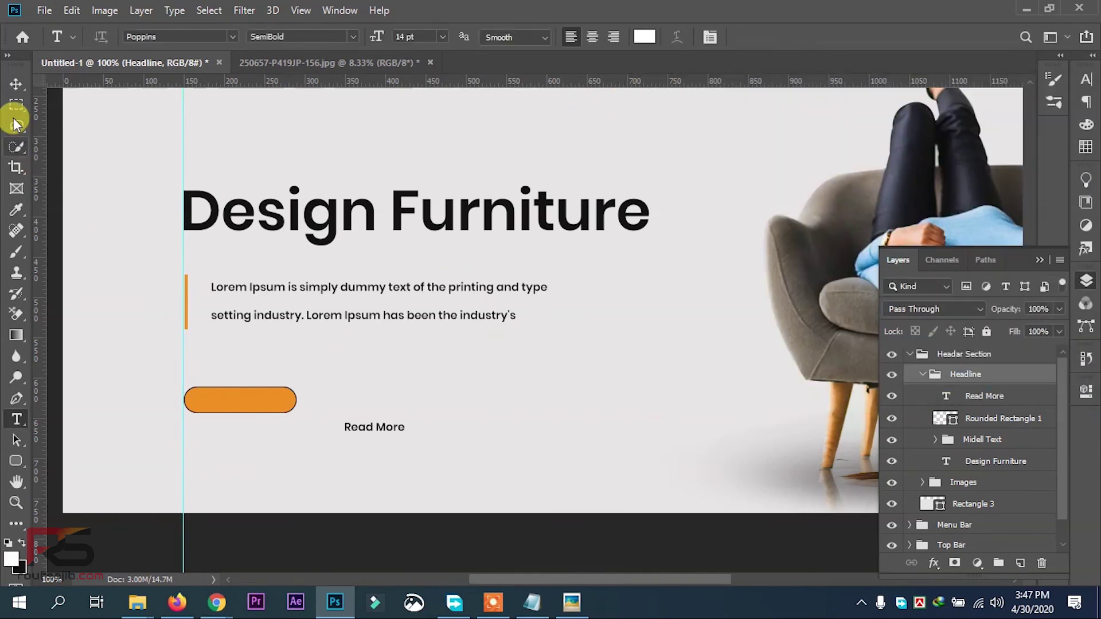
{"action": "left_click", "coordinate": [15, 84]}
{"action": "left_click", "coordinate": [981, 395]}
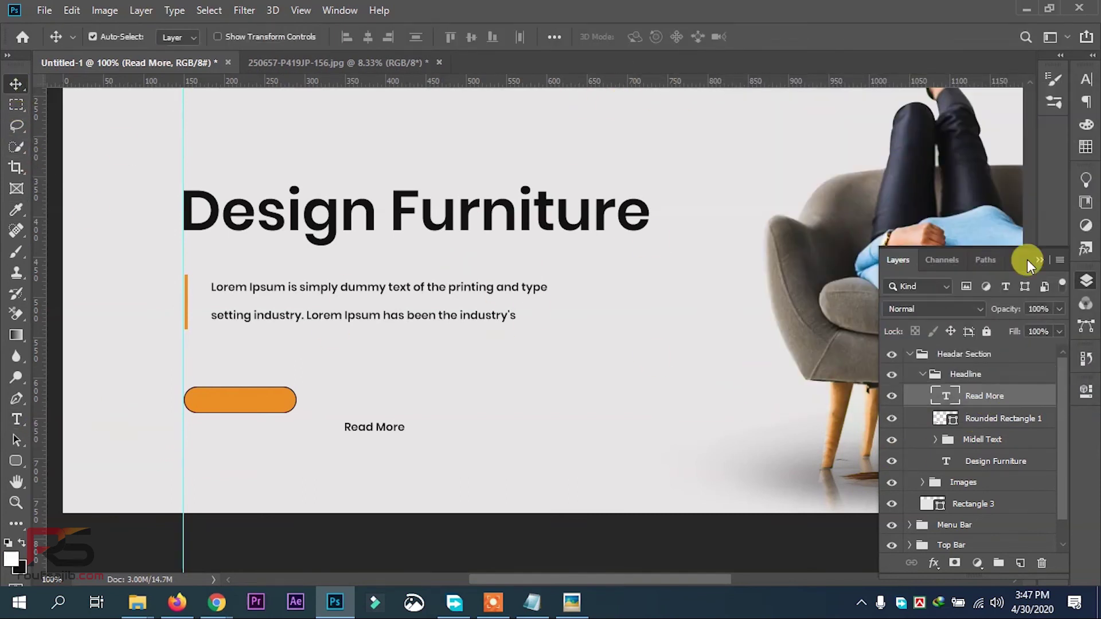
{"action": "left_click", "coordinate": [1085, 80]}
{"action": "left_click", "coordinate": [1035, 171]}
{"action": "type", "text": "ffffff"}
{"action": "key", "text": "Return"}
{"action": "left_click_drag", "start_coordinate": [357, 429], "coordinate": [223, 403]}
Step: Set the orange rounded rectangle's stroke width to 0 px
{"action": "left_click", "coordinate": [279, 402]}
{"action": "left_click", "coordinate": [1085, 280]}
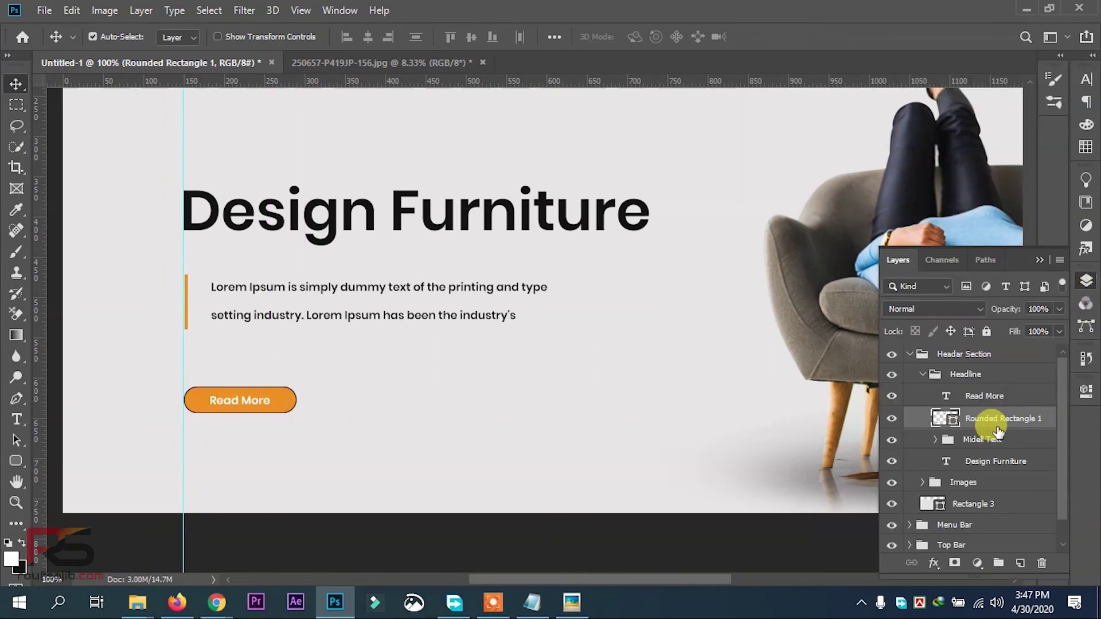
{"action": "left_click", "coordinate": [1085, 390]}
{"action": "left_click_drag", "start_coordinate": [914, 411], "coordinate": [785, 395]}
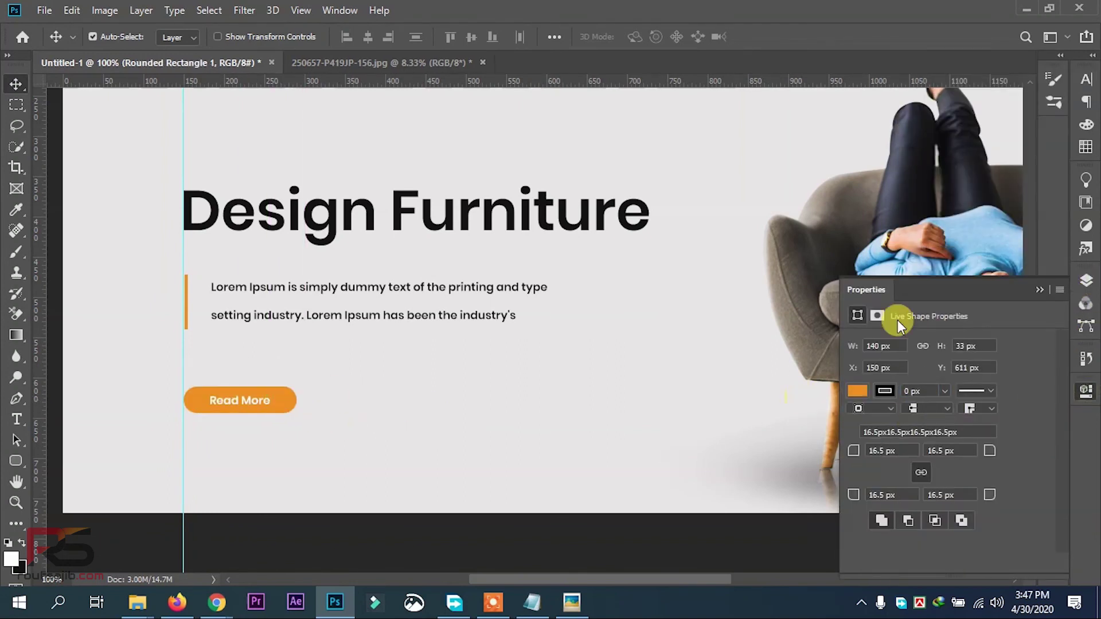
{"action": "left_click", "coordinate": [1085, 281]}
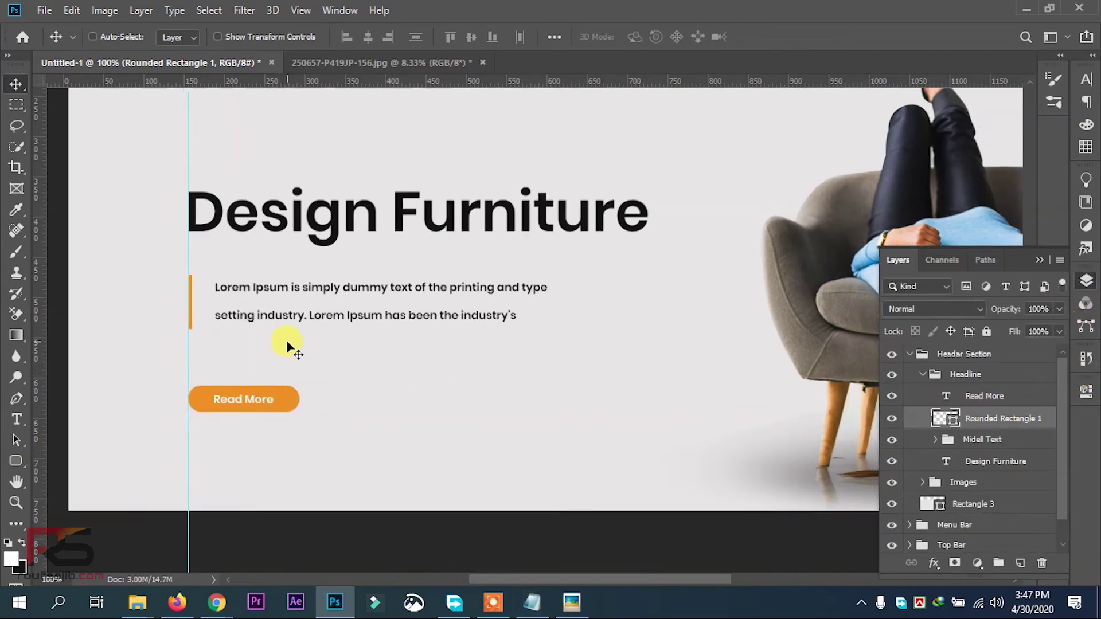
Step: Group the Read More text and its orange rounded rectangle inside the Headline group and name the new group Button
{"action": "scroll", "coordinate": [287, 344], "scroll_direction": "down", "scroll_amount": 1}
{"action": "scroll", "coordinate": [287, 344], "scroll_direction": "up", "scroll_amount": 1}
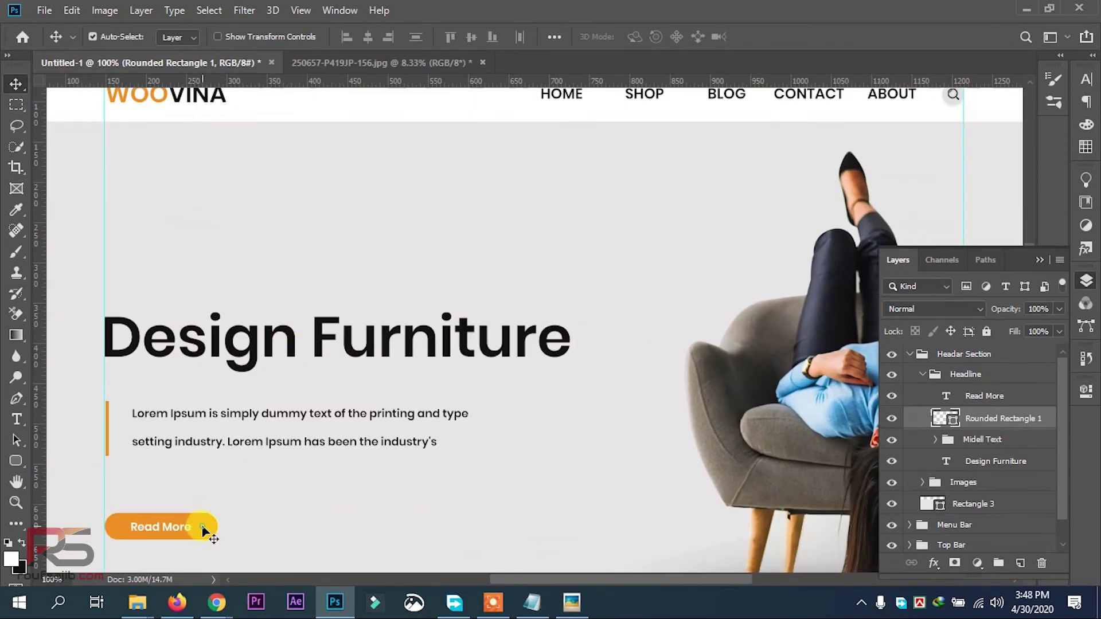
{"action": "left_click", "coordinate": [1009, 397], "text": "ctrl"}
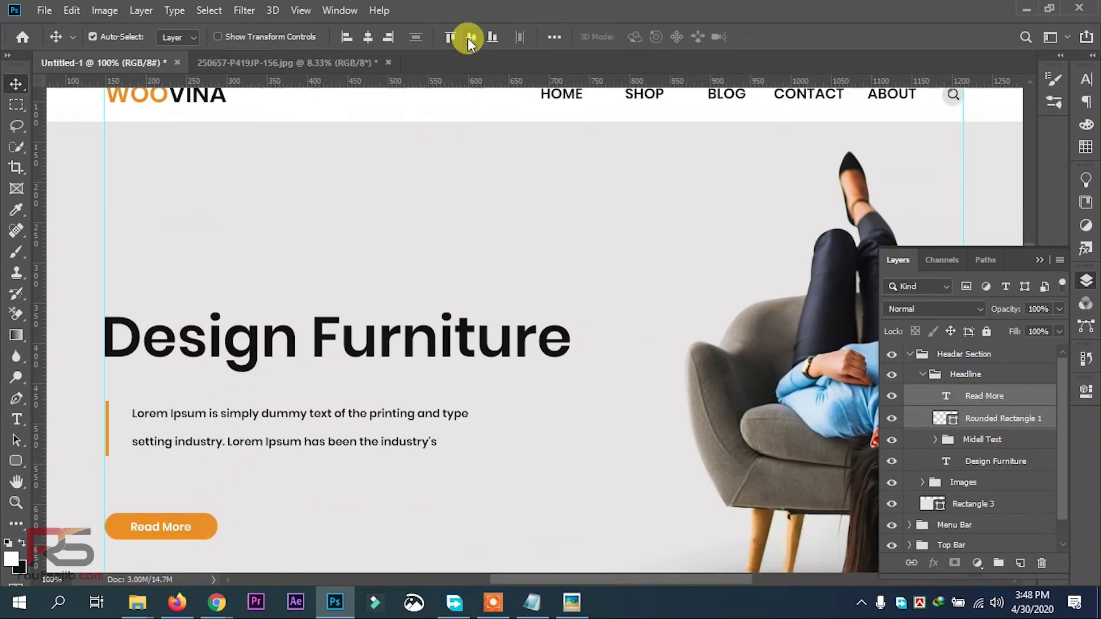
{"action": "left_click", "coordinate": [916, 374]}
{"action": "left_click", "coordinate": [922, 373]}
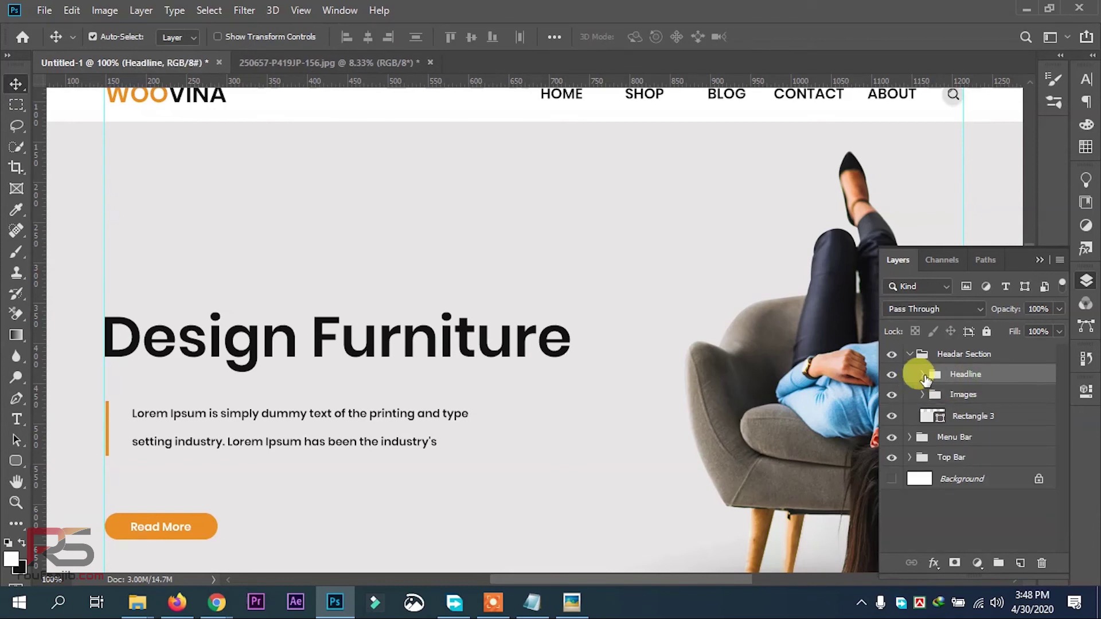
{"action": "left_click", "coordinate": [923, 373]}
{"action": "left_click", "coordinate": [974, 396]}
{"action": "left_click", "coordinate": [966, 419], "text": "ctrl"}
{"action": "left_click", "coordinate": [998, 563]}
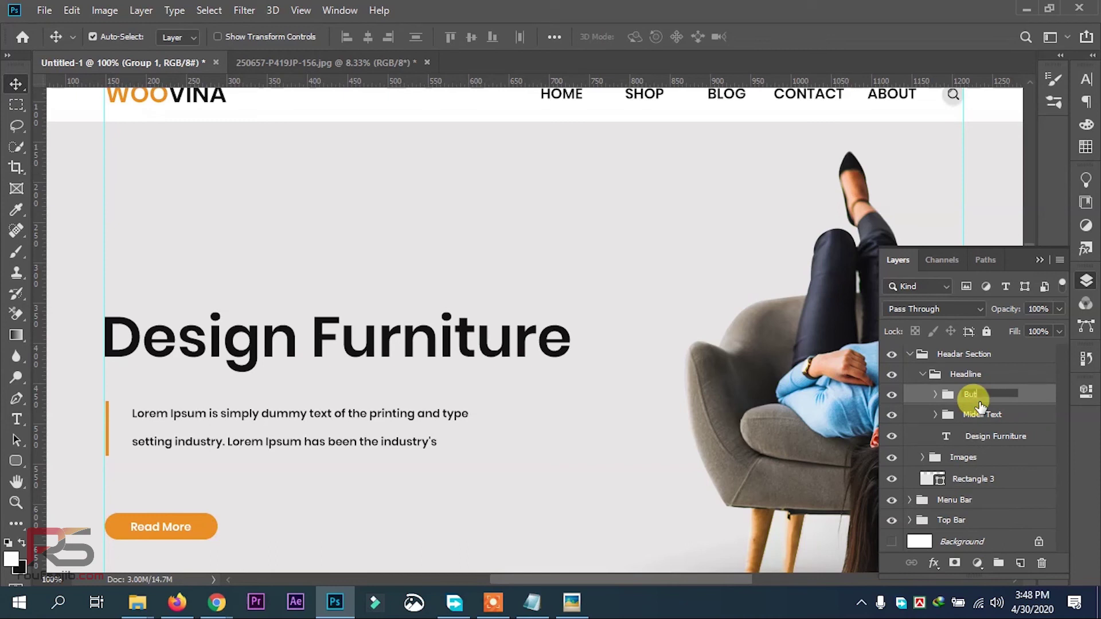
Step: Distribute the Button group, Midell Text group and Design Furniture headline evenly by their vertical centres
{"action": "left_click", "coordinate": [977, 435], "text": "shift"}
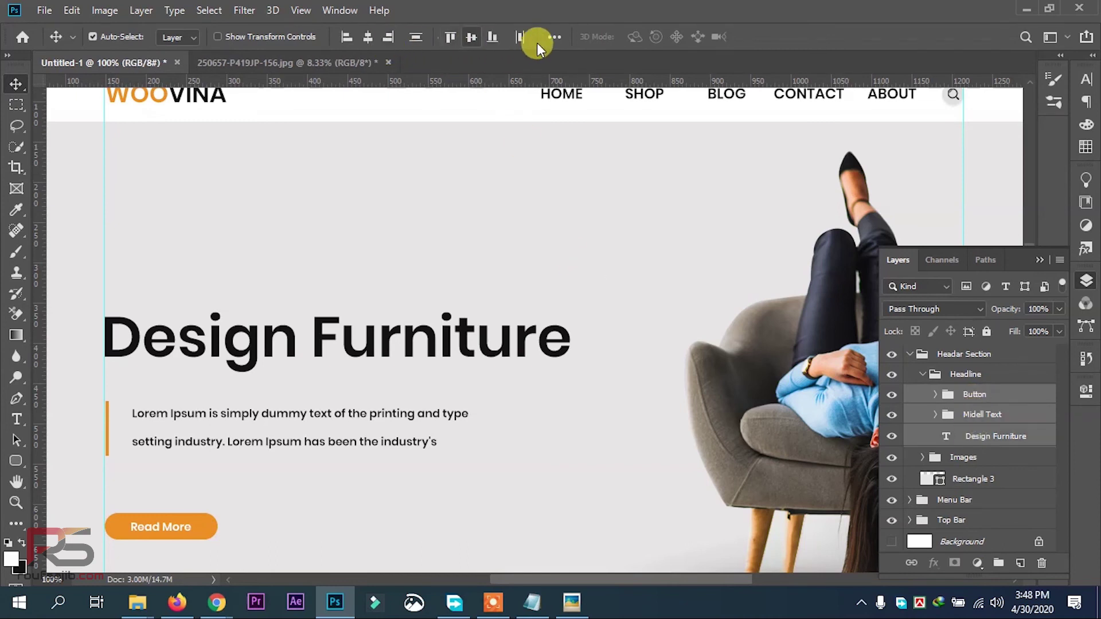
{"action": "left_click", "coordinate": [554, 37]}
{"action": "left_click", "coordinate": [506, 130]}
{"action": "left_click", "coordinate": [17, 84]}
{"action": "key", "text": "Tab"}
{"action": "left_click", "coordinate": [383, 273], "text": "alt"}
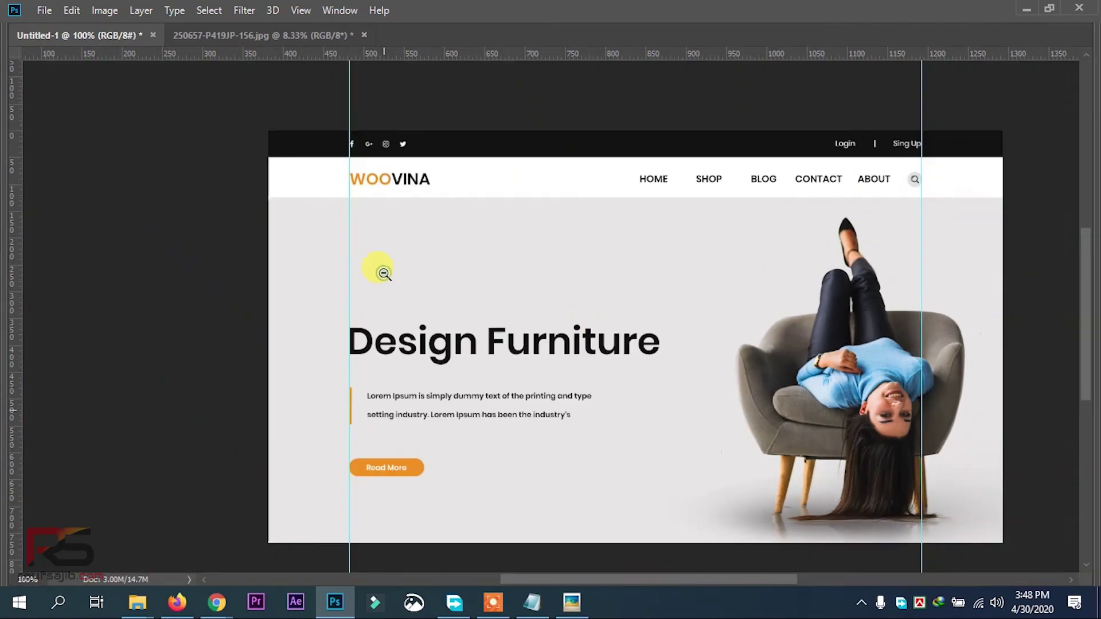
{"action": "left_click", "coordinate": [383, 273], "text": "alt"}
Step: Try to distribute the Headline group, Images group and Rectangle 3 background by their vertical centres
{"action": "key", "text": "Tab"}
{"action": "left_click", "coordinate": [921, 376]}
{"action": "left_click", "coordinate": [964, 415], "text": "ctrl"}
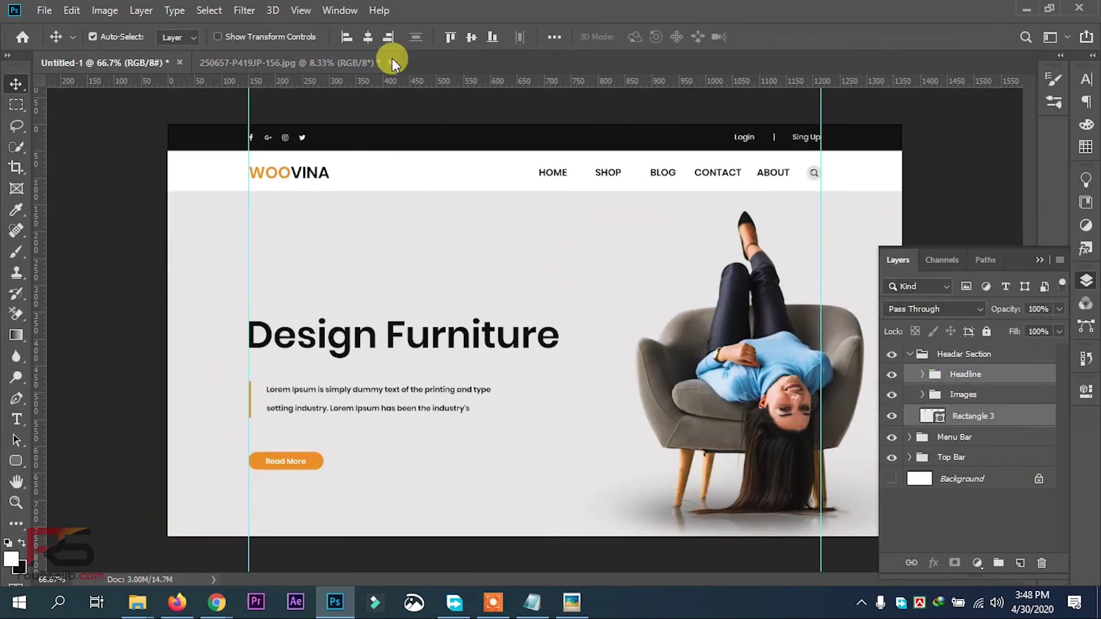
{"action": "left_click", "coordinate": [550, 38]}
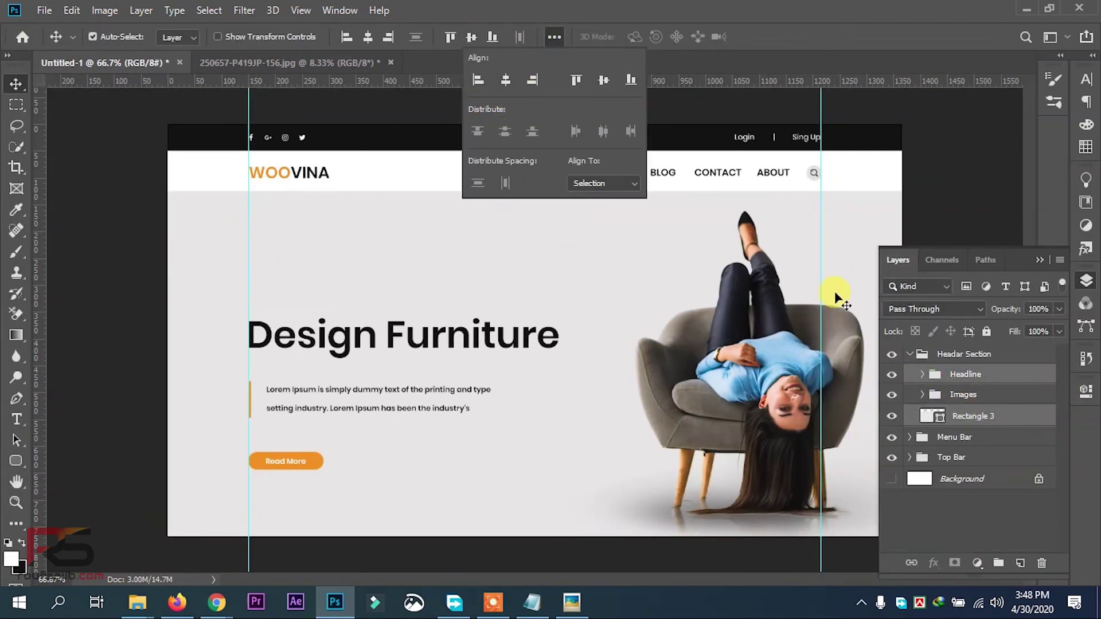
{"action": "left_click", "coordinate": [945, 393], "text": "ctrl"}
{"action": "left_click", "coordinate": [504, 130]}
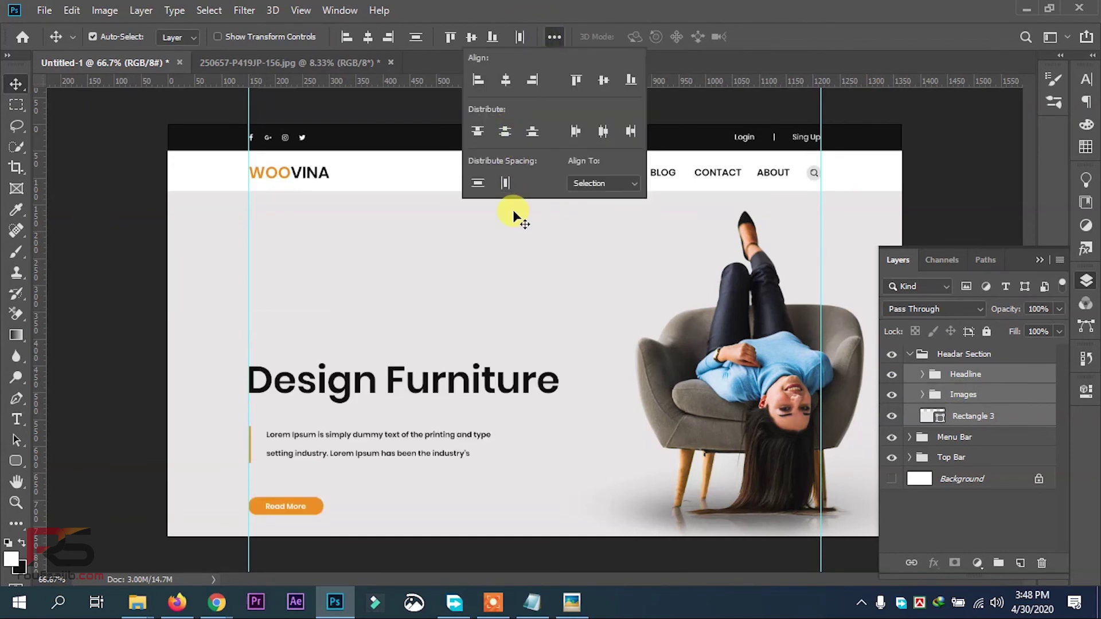
{"action": "left_click", "coordinate": [998, 425]}
{"action": "key", "text": "ctrl+t"}
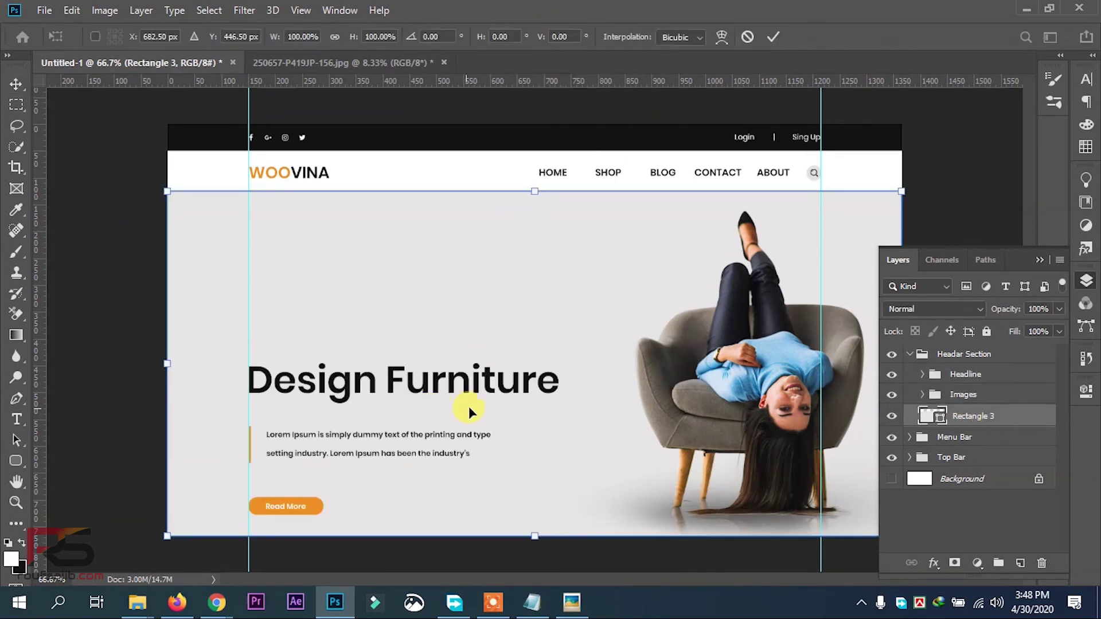
{"action": "key", "text": "Return"}
Step: Align the vertical centres of the Headline group and the Rectangle 3 hero background
{"action": "double_click", "coordinate": [965, 374]}
{"action": "left_click", "coordinate": [972, 416], "text": "ctrl"}
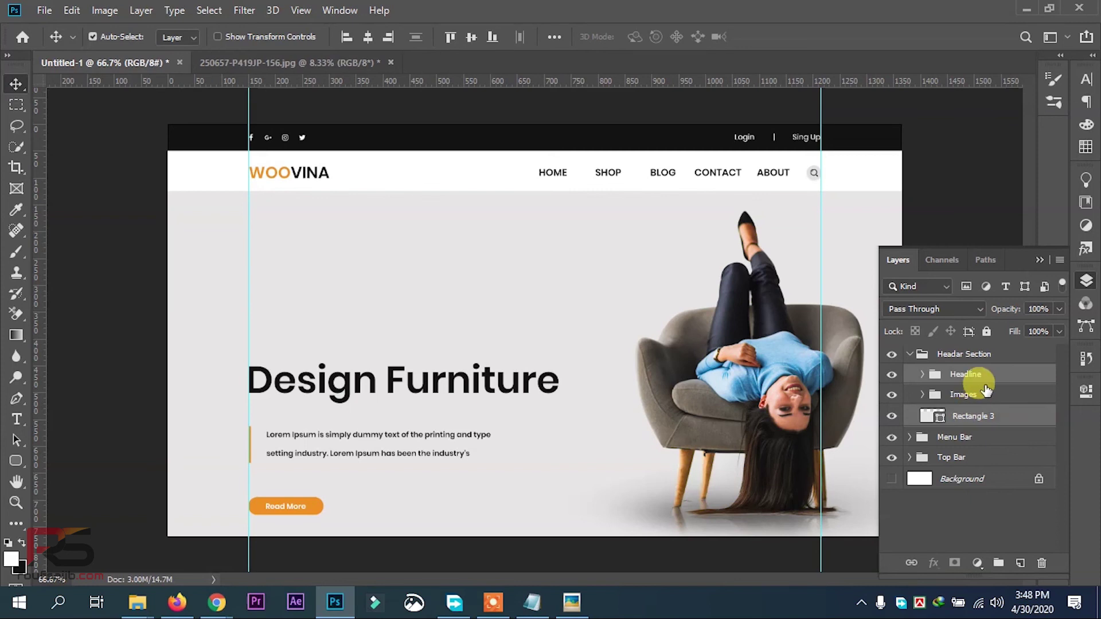
{"action": "left_click", "coordinate": [472, 36]}
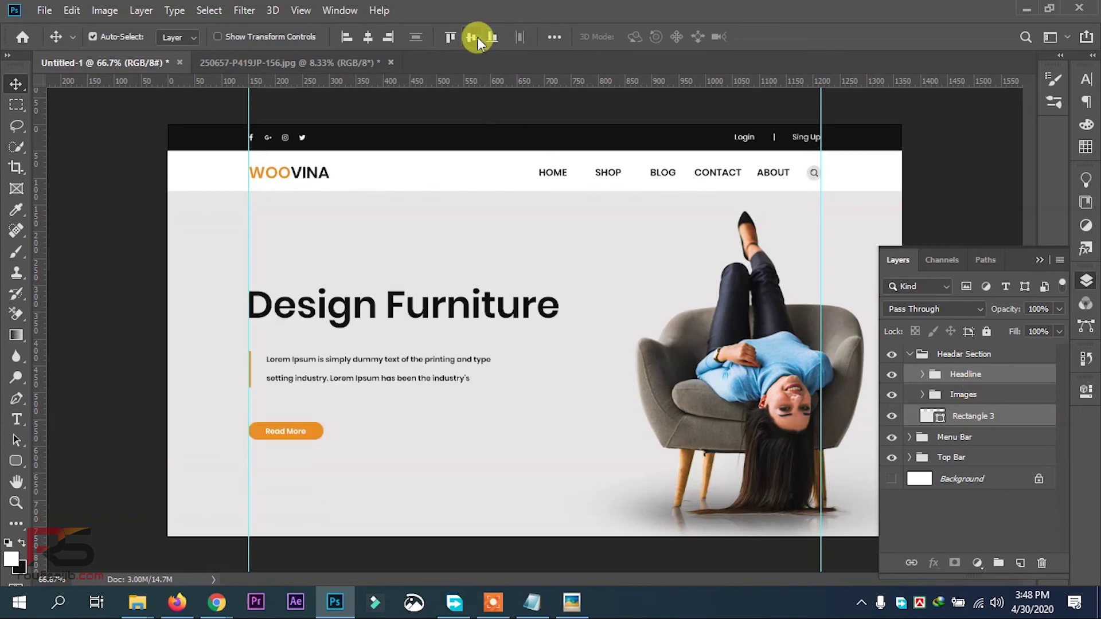
{"action": "left_click", "coordinate": [1018, 395]}
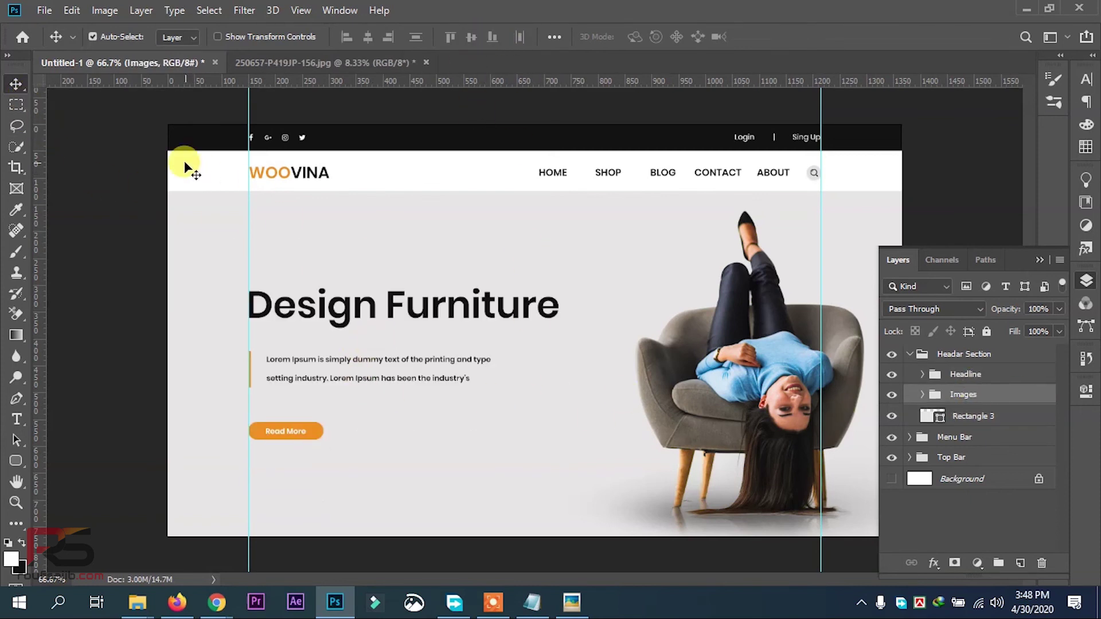
Step: Hide the guides and review the whole header design without the surrounding panels
{"action": "key", "text": "ctrl+h"}
{"action": "key", "text": "Tab"}
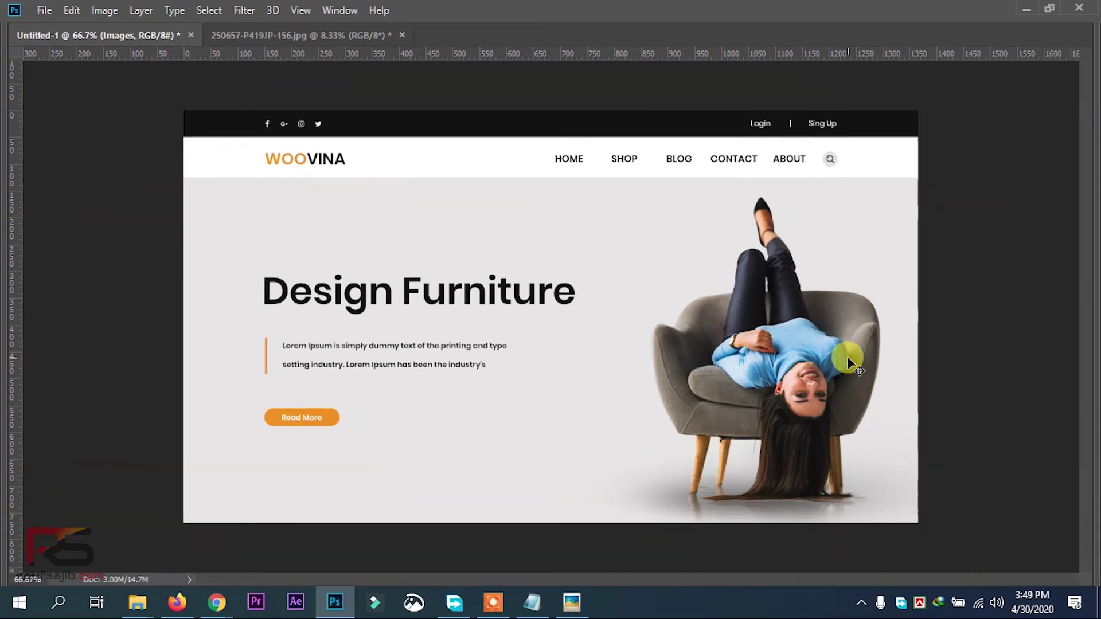
{"action": "key", "text": "Tab"}
{"action": "scroll", "coordinate": [321, 413], "scroll_direction": "up", "scroll_amount": 1}
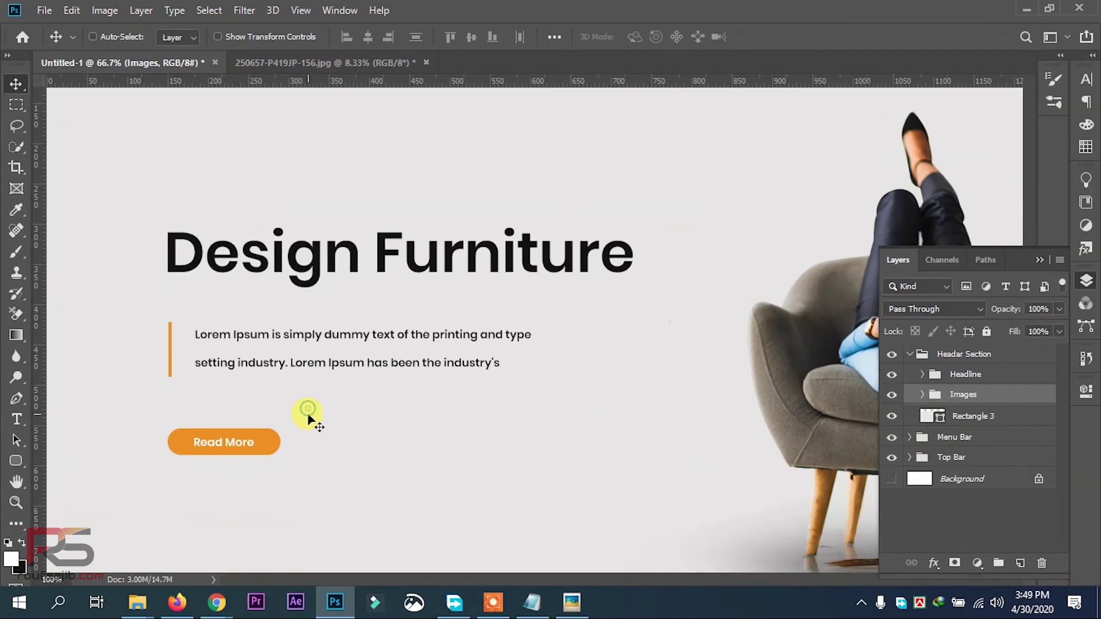
{"action": "scroll", "coordinate": [342, 378], "scroll_direction": "up", "scroll_amount": 2}
{"action": "scroll", "coordinate": [333, 365], "scroll_direction": "down", "scroll_amount": 1}
{"action": "key", "text": "ctrl+minus"}
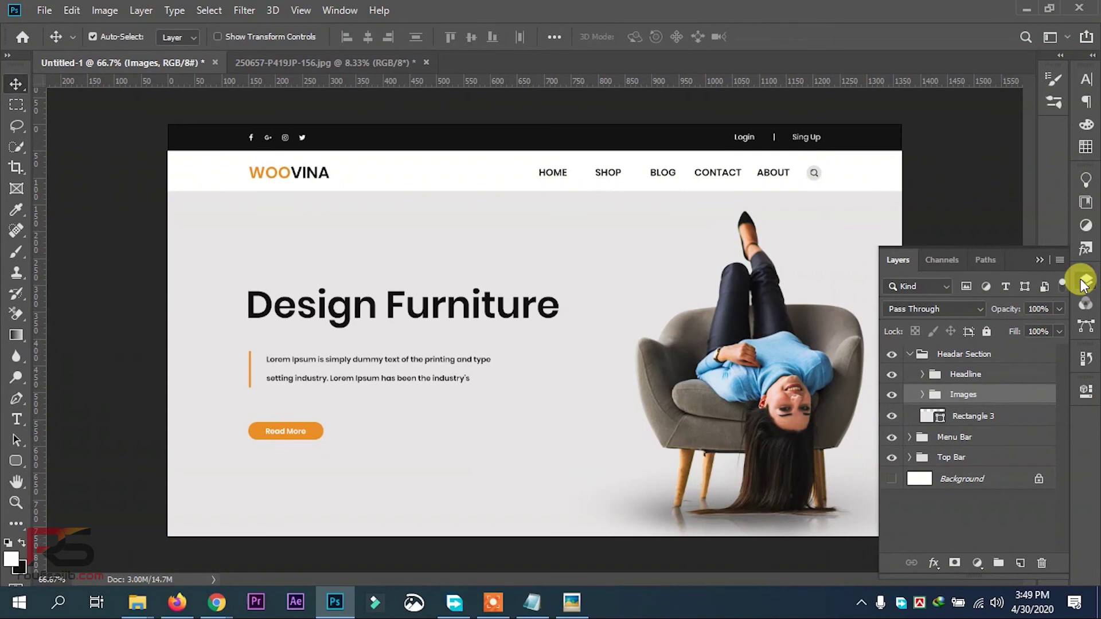
{"action": "key", "text": "Tab"}
{"action": "left_click", "coordinate": [609, 369]}
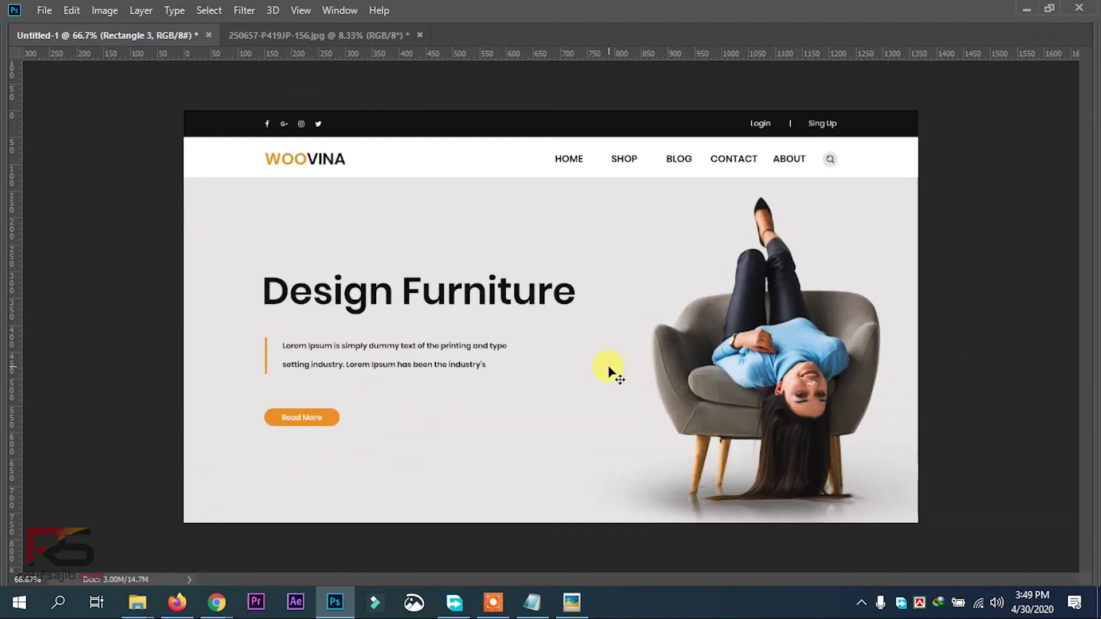
{"action": "key", "text": "Tab"}
Step: Move the Button group inside the Headline group about 30 px up, closer to the paragraph
{"action": "left_click", "coordinate": [1085, 281]}
{"action": "left_click", "coordinate": [921, 394]}
{"action": "left_click", "coordinate": [969, 374]}
{"action": "left_click", "coordinate": [921, 373]}
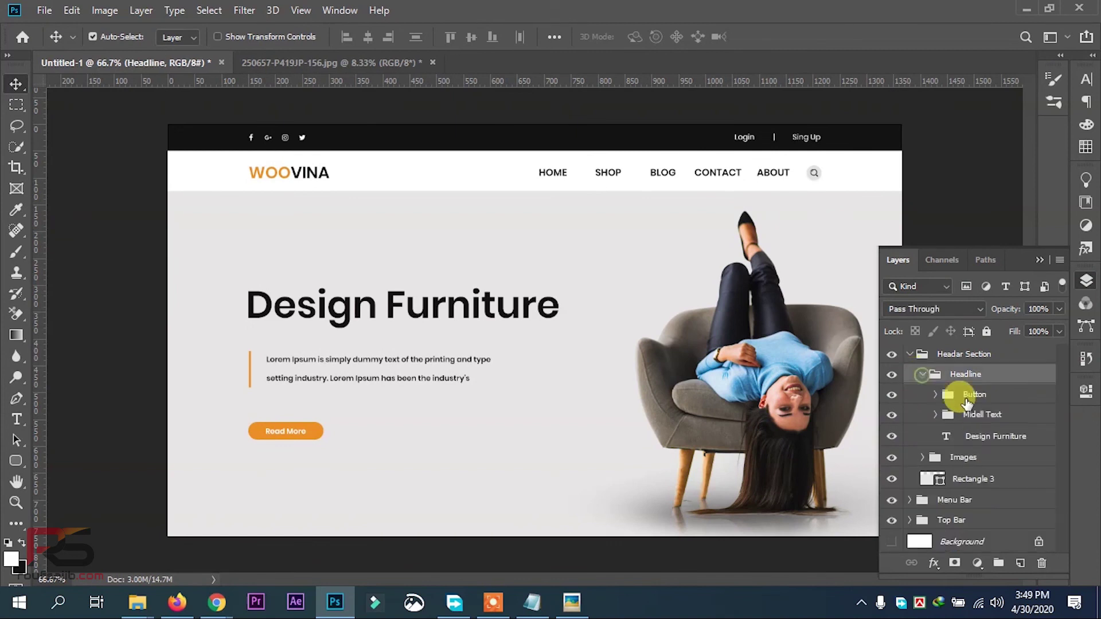
{"action": "left_click", "coordinate": [968, 402]}
{"action": "key", "text": "shift+Up"}
{"action": "key", "text": "shift+Up"}
{"action": "key", "text": "shift+Up"}
{"action": "key", "text": "shift+Up"}
Step: Redistribute the vertical centres of the headline, Midell Text and the raised Button group so they are evenly spaced
{"action": "left_click", "coordinate": [1004, 437], "text": "shift"}
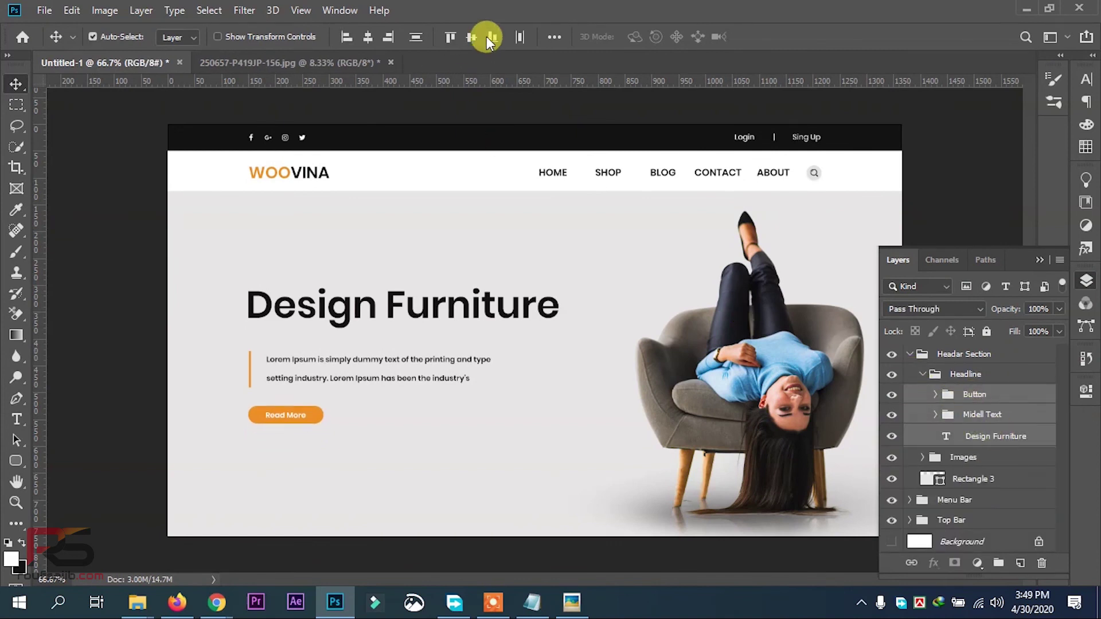
{"action": "left_click", "coordinate": [554, 37]}
{"action": "left_click", "coordinate": [503, 132]}
{"action": "left_click", "coordinate": [981, 393]}
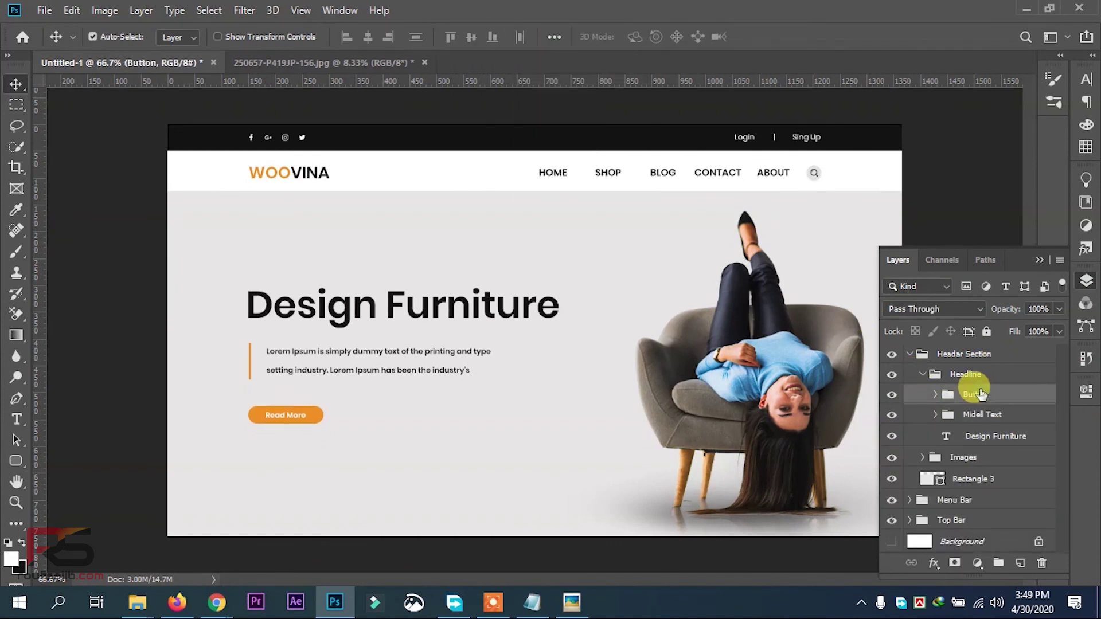
Step: Distribute the Button, Midell Text and Design Furniture layers evenly by their vertical centres
{"action": "left_click", "coordinate": [974, 437], "text": "shift"}
{"action": "left_click", "coordinate": [554, 37]}
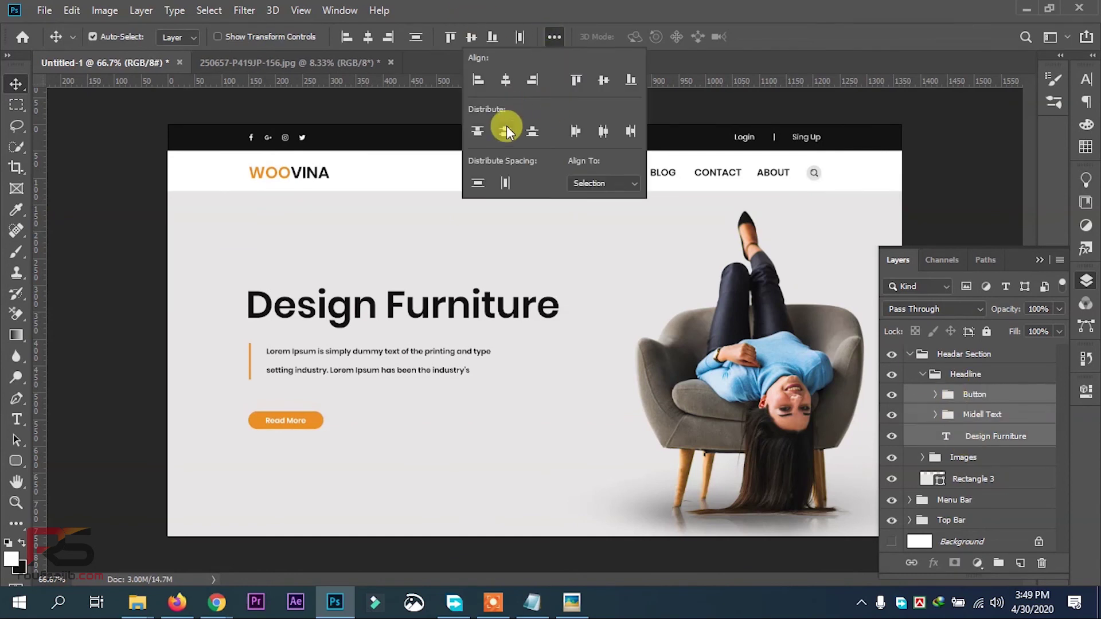
{"action": "left_click", "coordinate": [504, 132]}
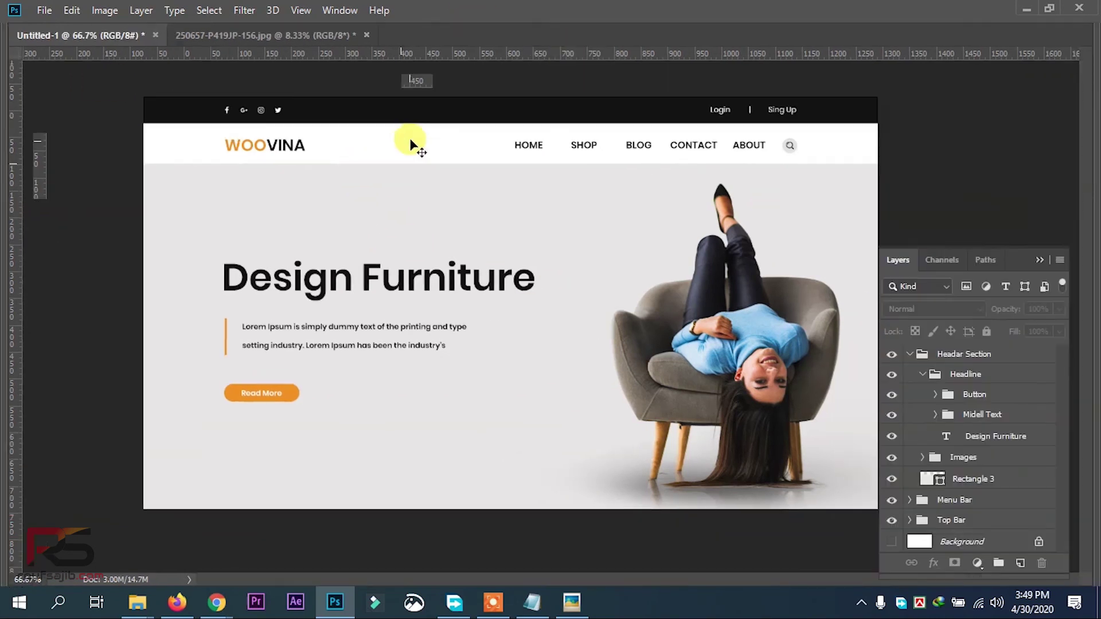
{"action": "left_click", "coordinate": [430, 136]}
Step: Change the fill of the Read More button's rounded rectangle to the pure red swatch
{"action": "left_click", "coordinate": [1085, 391]}
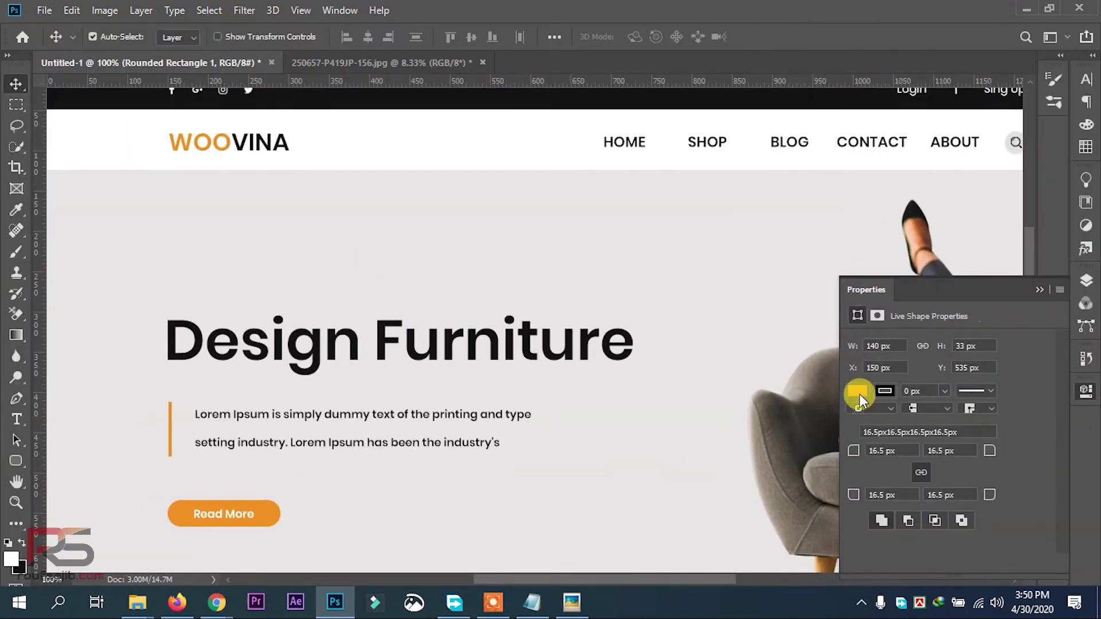
{"action": "left_click", "coordinate": [857, 394]}
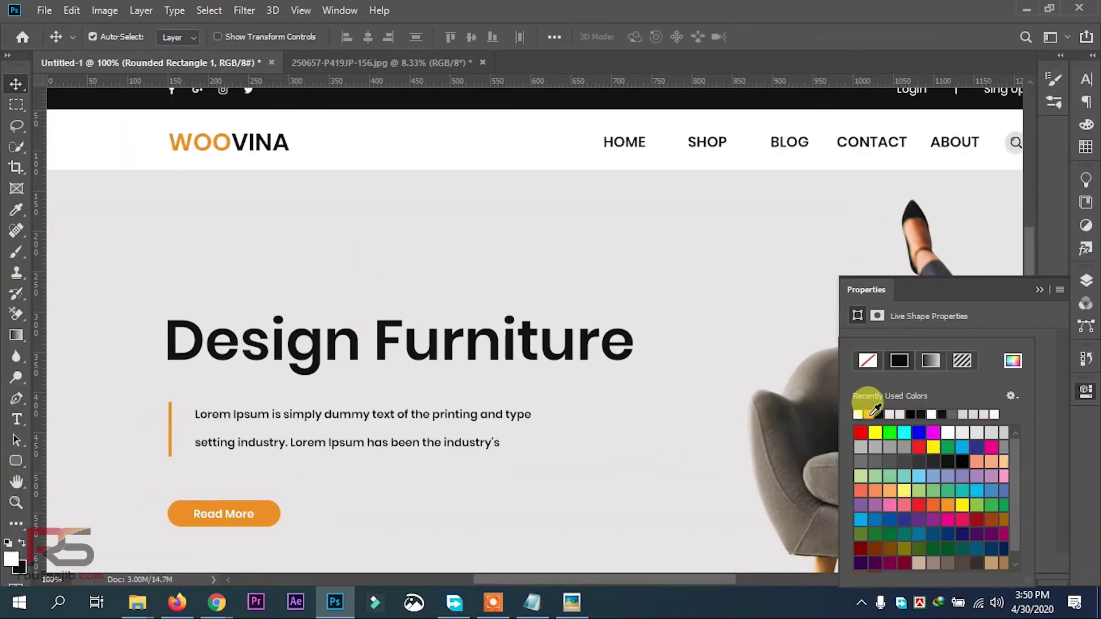
{"action": "left_click", "coordinate": [860, 432]}
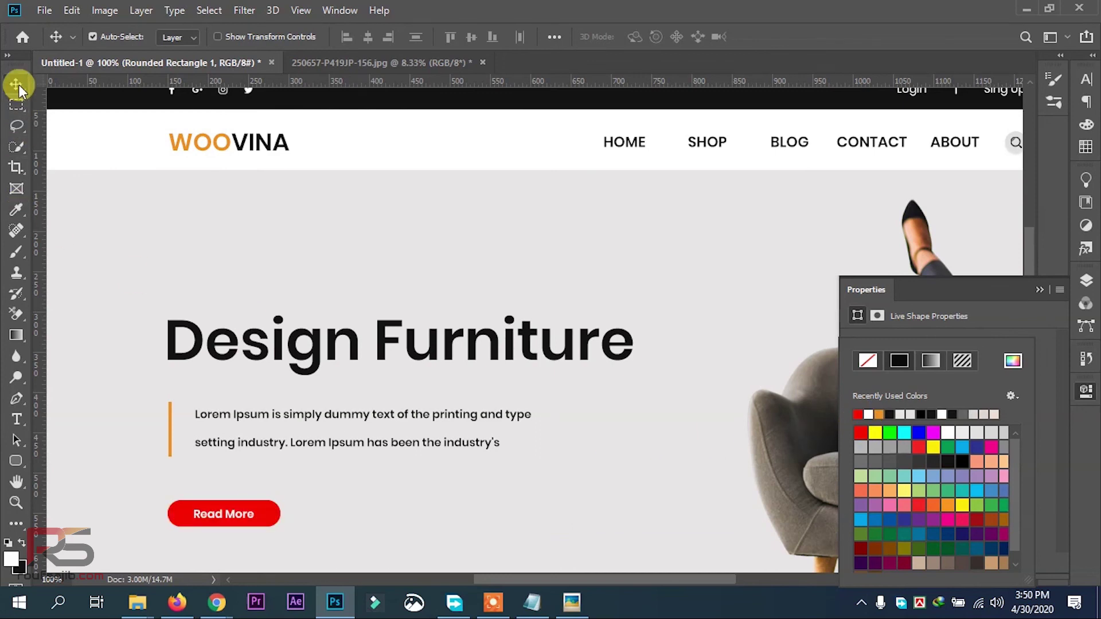
Step: Add a Color Overlay to the vertical bar beside the paragraph, using the red sampled from the Read More button
{"action": "left_click", "coordinate": [1085, 280]}
{"action": "left_click", "coordinate": [935, 394]}
{"action": "left_click", "coordinate": [935, 414]}
{"action": "left_click", "coordinate": [997, 436]}
{"action": "key", "text": "ctrl+shift+alt+n"}
{"action": "double_click", "coordinate": [350, 407]}
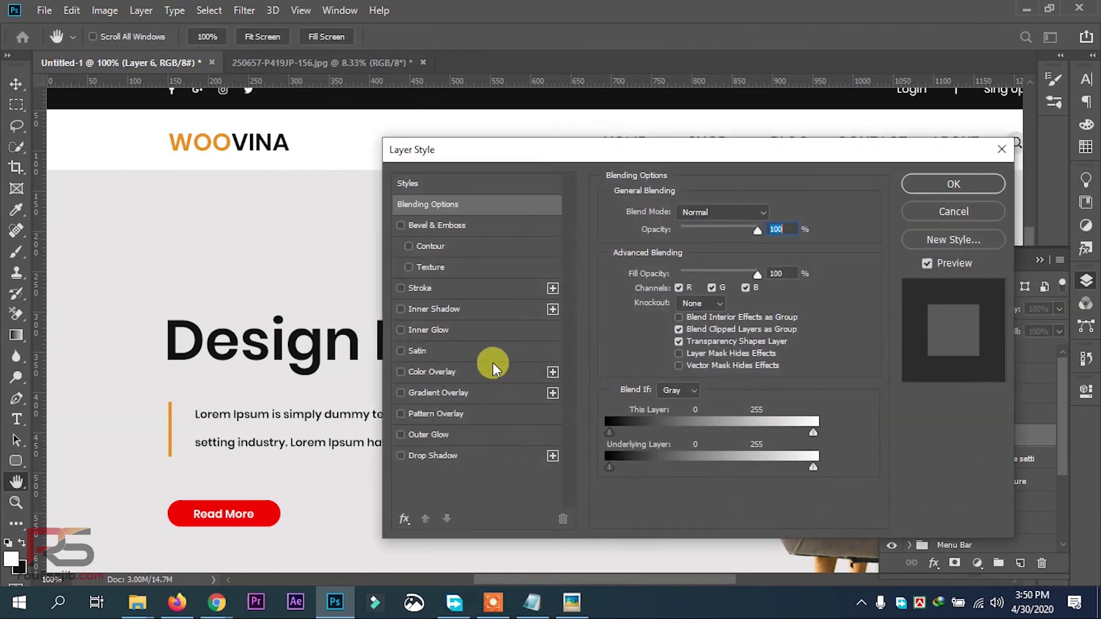
{"action": "left_click", "coordinate": [431, 372]}
{"action": "left_click", "coordinate": [768, 214]}
{"action": "left_click", "coordinate": [189, 509]}
{"action": "left_click", "coordinate": [1034, 122]}
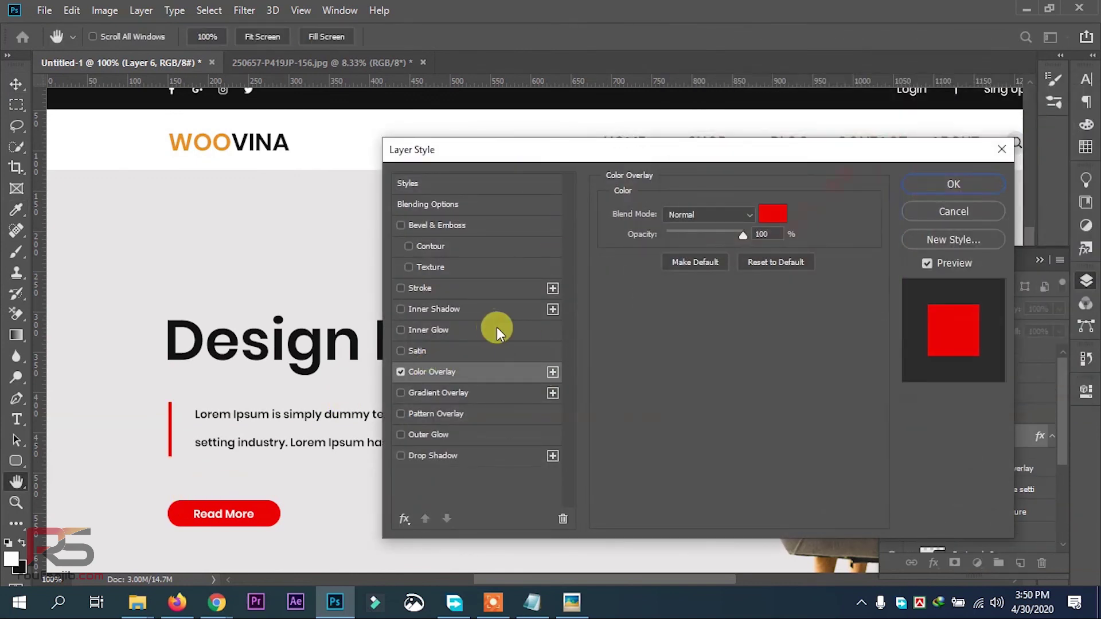
{"action": "left_click", "coordinate": [917, 185]}
Step: Recolour the letters WOO in the WOOVINA logo with the red sampled from the Read More button
{"action": "scroll", "coordinate": [687, 205], "scroll_direction": "up", "scroll_amount": 2}
{"action": "left_click", "coordinate": [15, 418]}
{"action": "scroll", "coordinate": [362, 370], "scroll_direction": "down", "scroll_amount": 2}
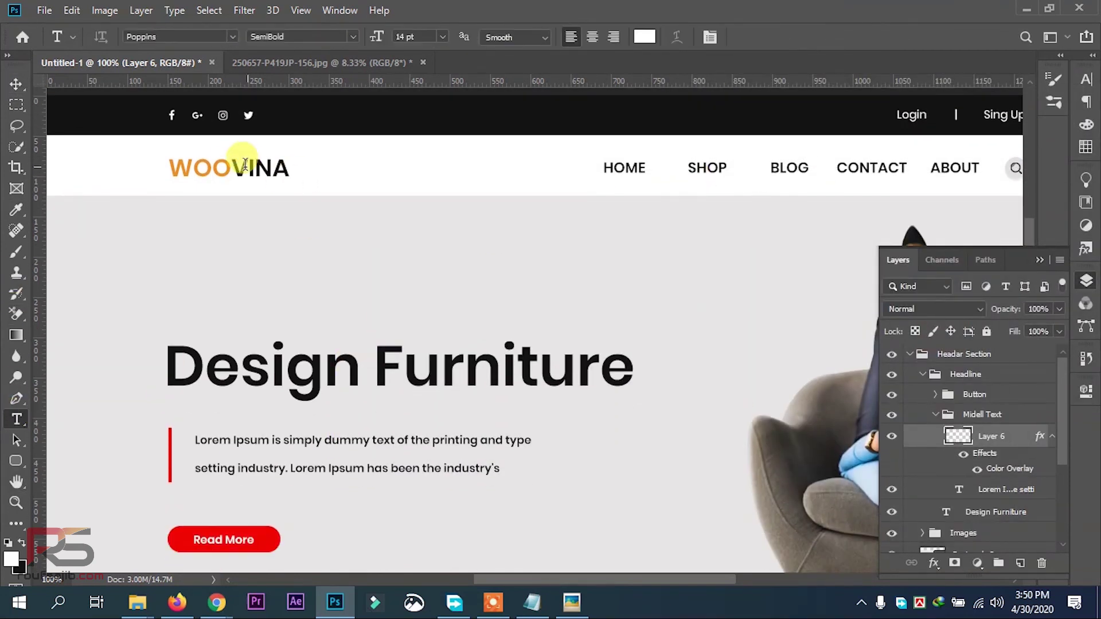
{"action": "left_click_drag", "start_coordinate": [232, 168], "coordinate": [168, 168]}
{"action": "left_click", "coordinate": [645, 37]}
{"action": "left_click", "coordinate": [179, 539]}
{"action": "key", "text": "Return"}
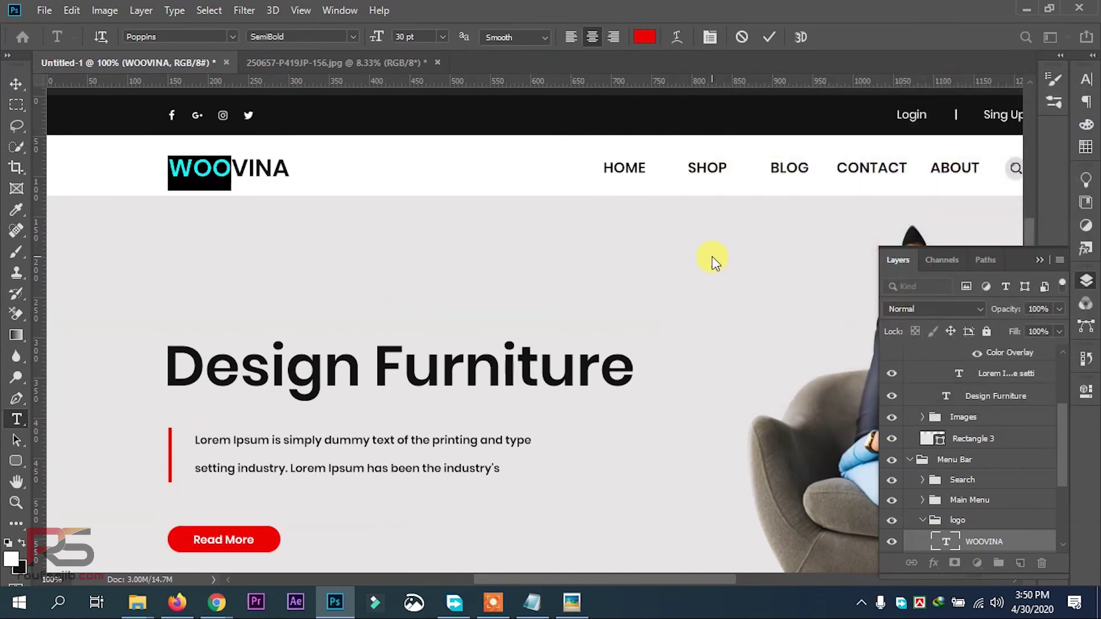
{"action": "left_click", "coordinate": [990, 539]}
Step: Set the text colour of the HOME menu item to red ff0000, sampled from the Read More button
{"action": "left_click_drag", "start_coordinate": [646, 167], "coordinate": [625, 151]}
{"action": "left_click", "coordinate": [637, 168]}
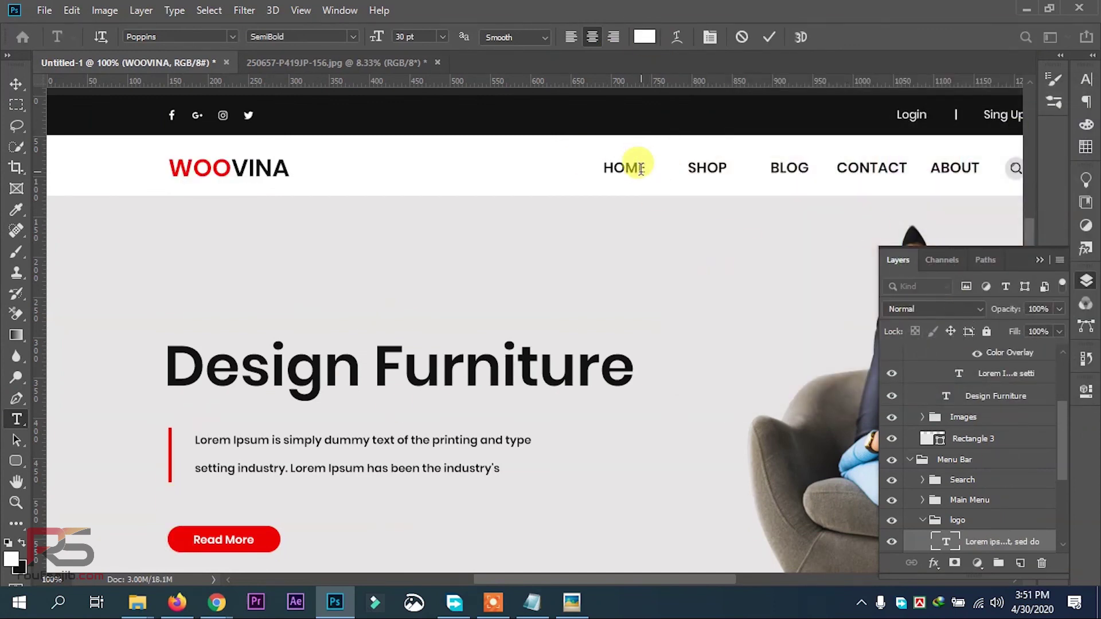
{"action": "double_click", "coordinate": [640, 171]}
{"action": "left_click", "coordinate": [644, 37]}
{"action": "left_click", "coordinate": [180, 540]}
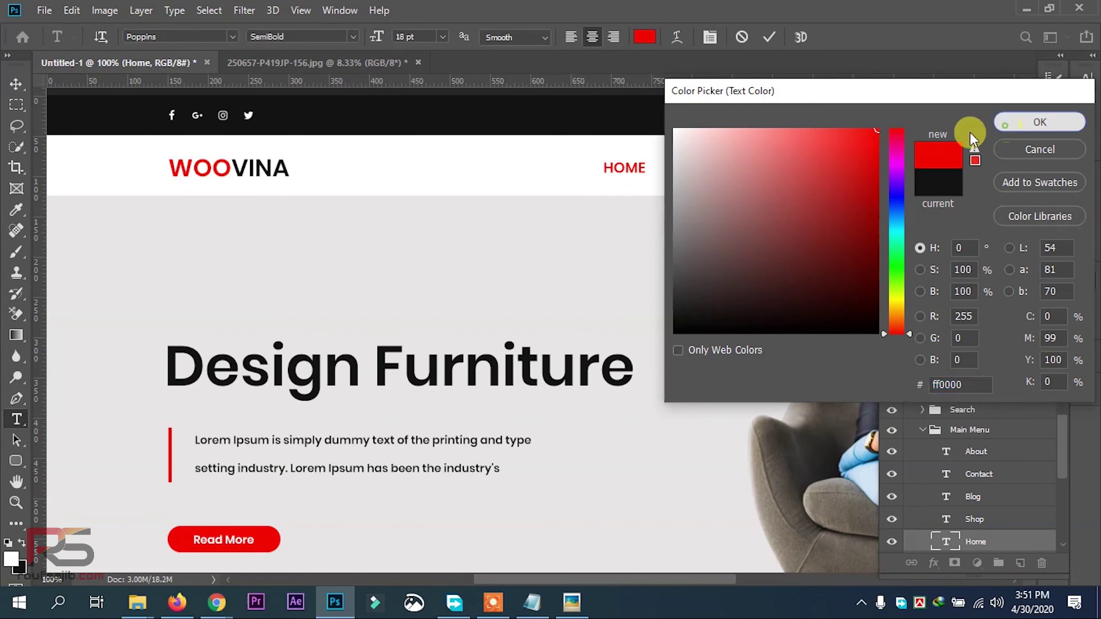
{"action": "key", "text": "Return"}
{"action": "left_click", "coordinate": [8, 89]}
Step: Hide the panels and review the whole header with its red accents
{"action": "left_click", "coordinate": [407, 239]}
{"action": "key", "text": "Tab"}
{"action": "key", "text": "ctrl+minus"}
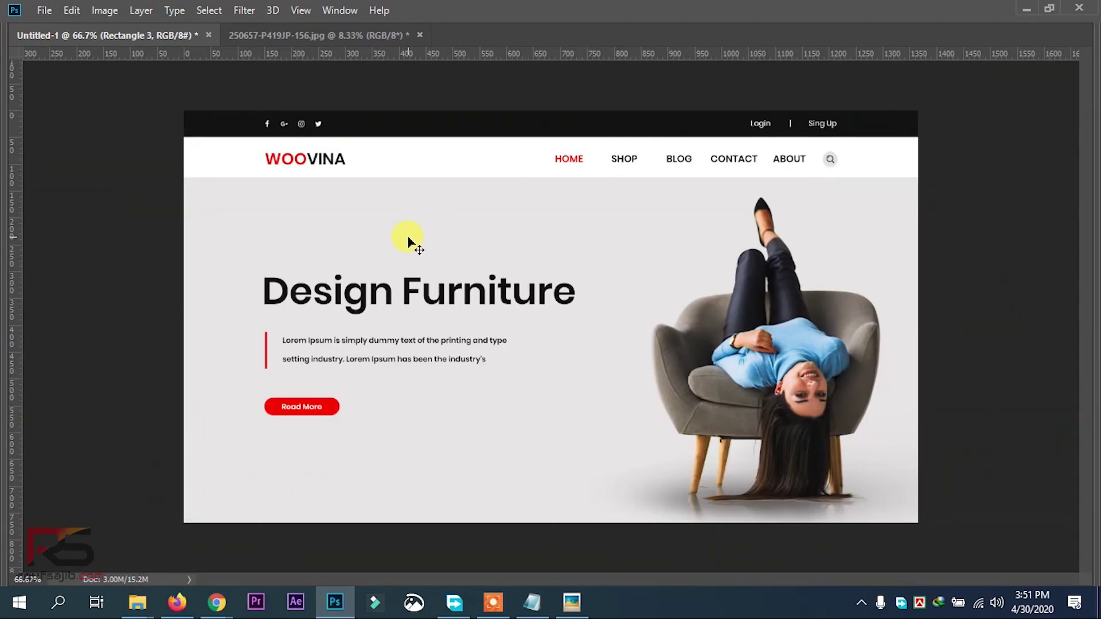